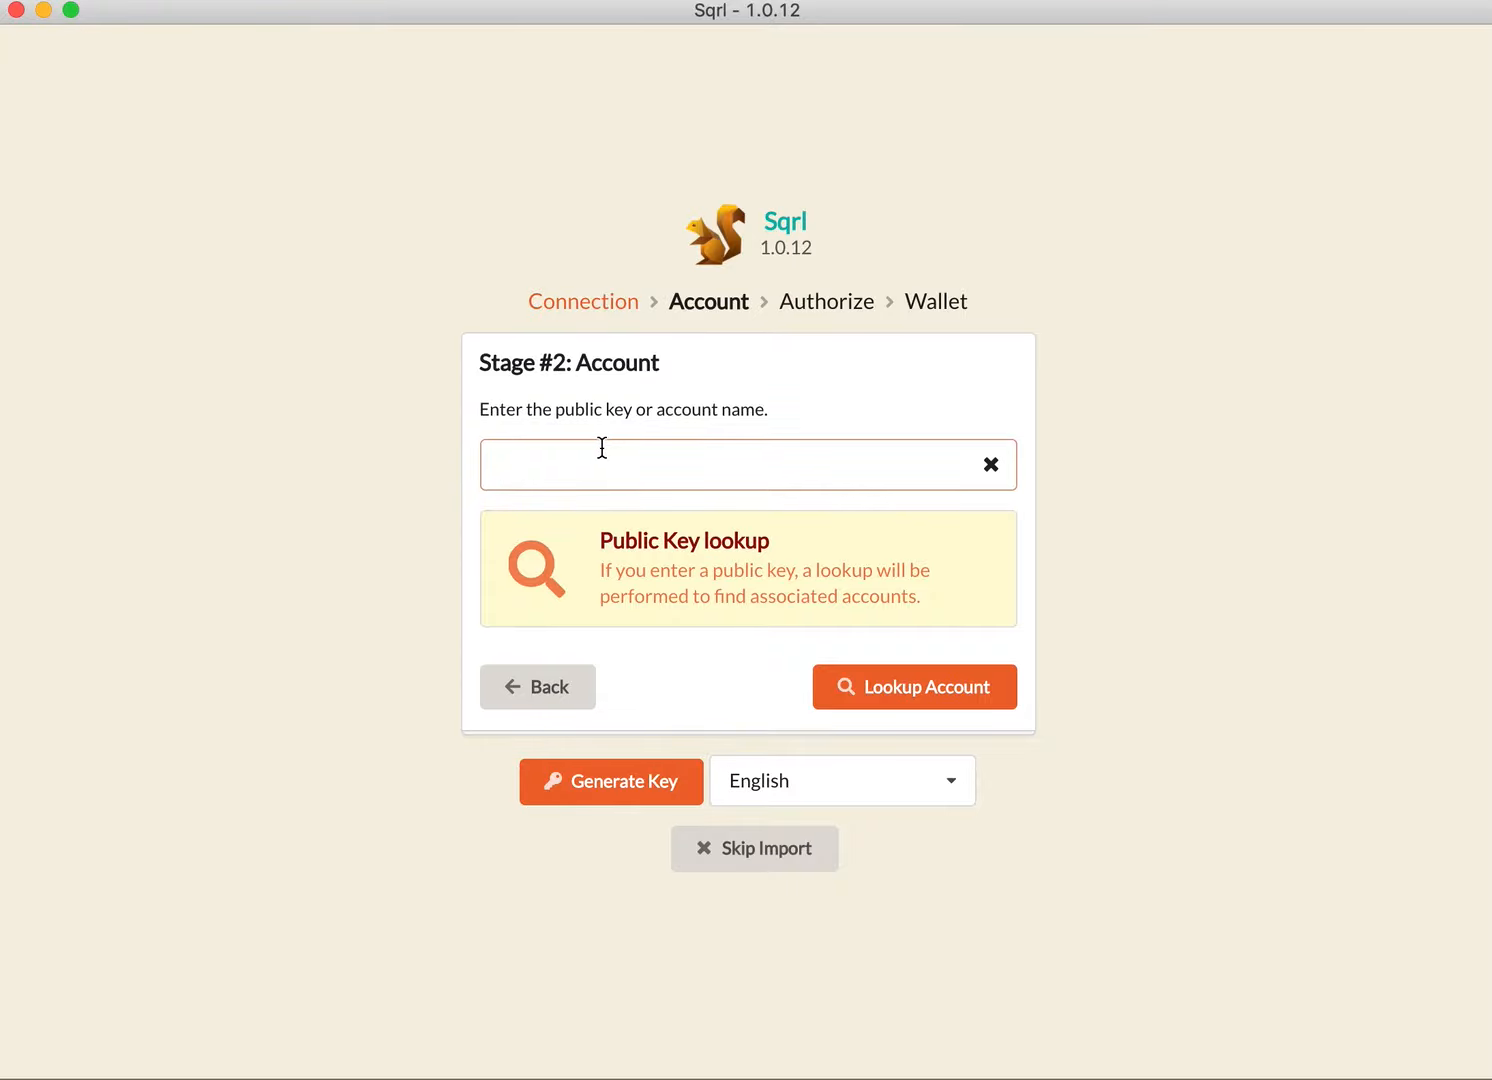
Step: Enter the WAX account name in the account stage and look up the account
click(899, 685)
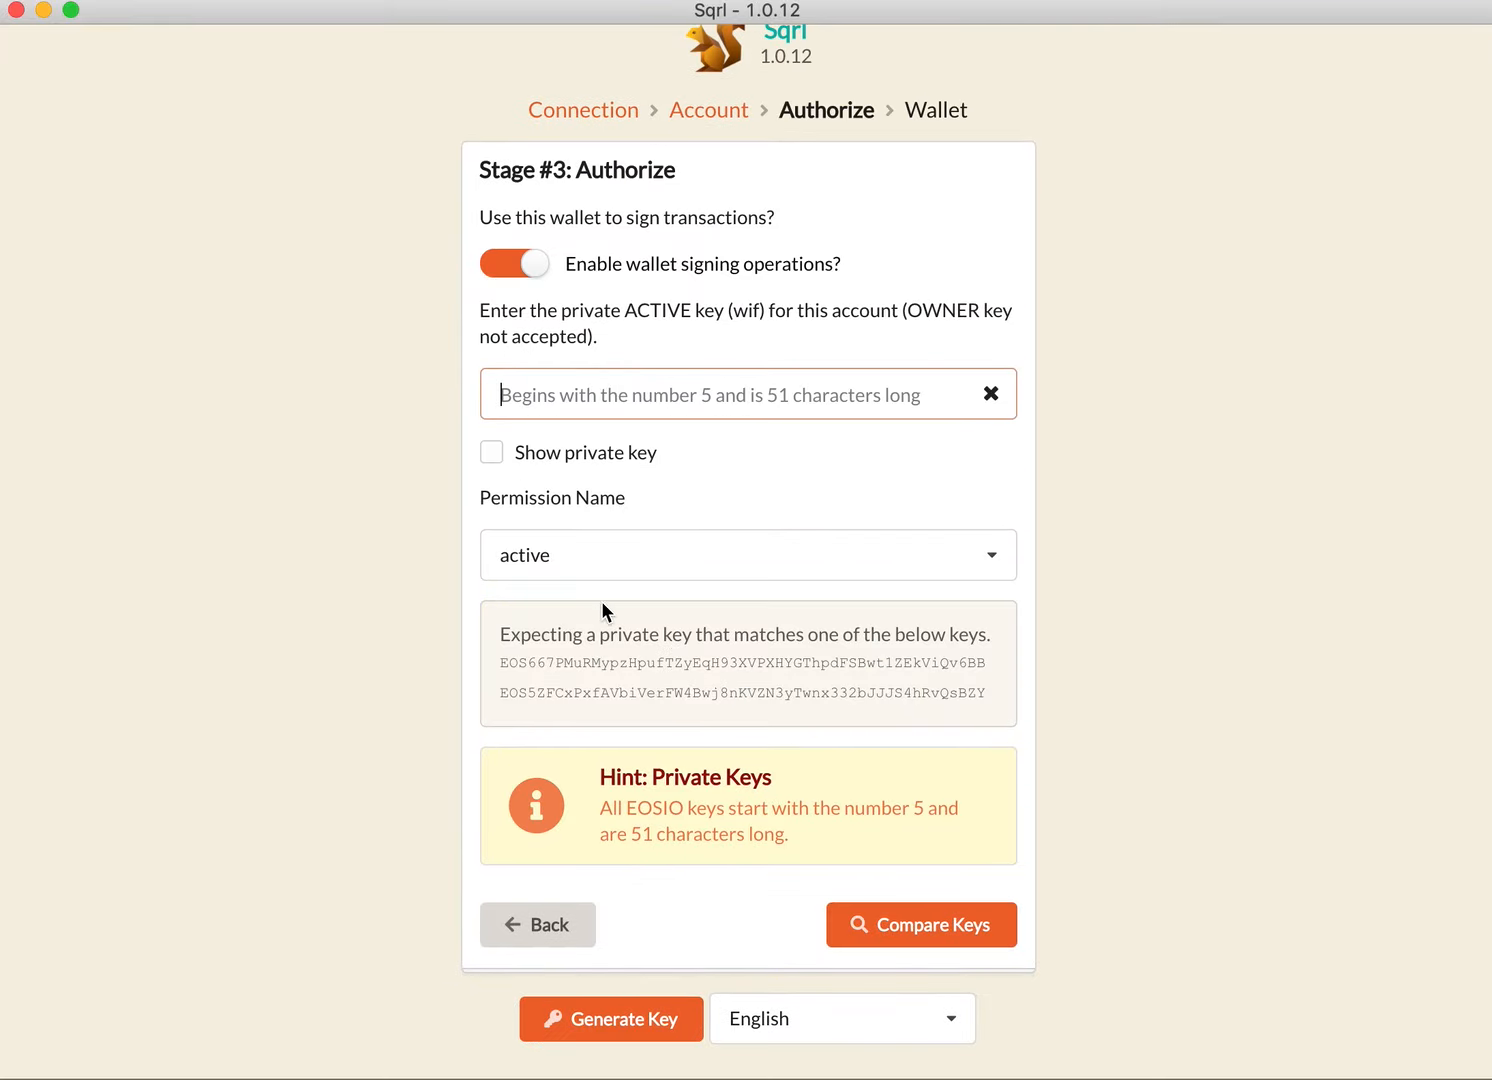
Step: Choose the active permission, paste the account's private active key, and compare it with the expected keys
click(650, 571)
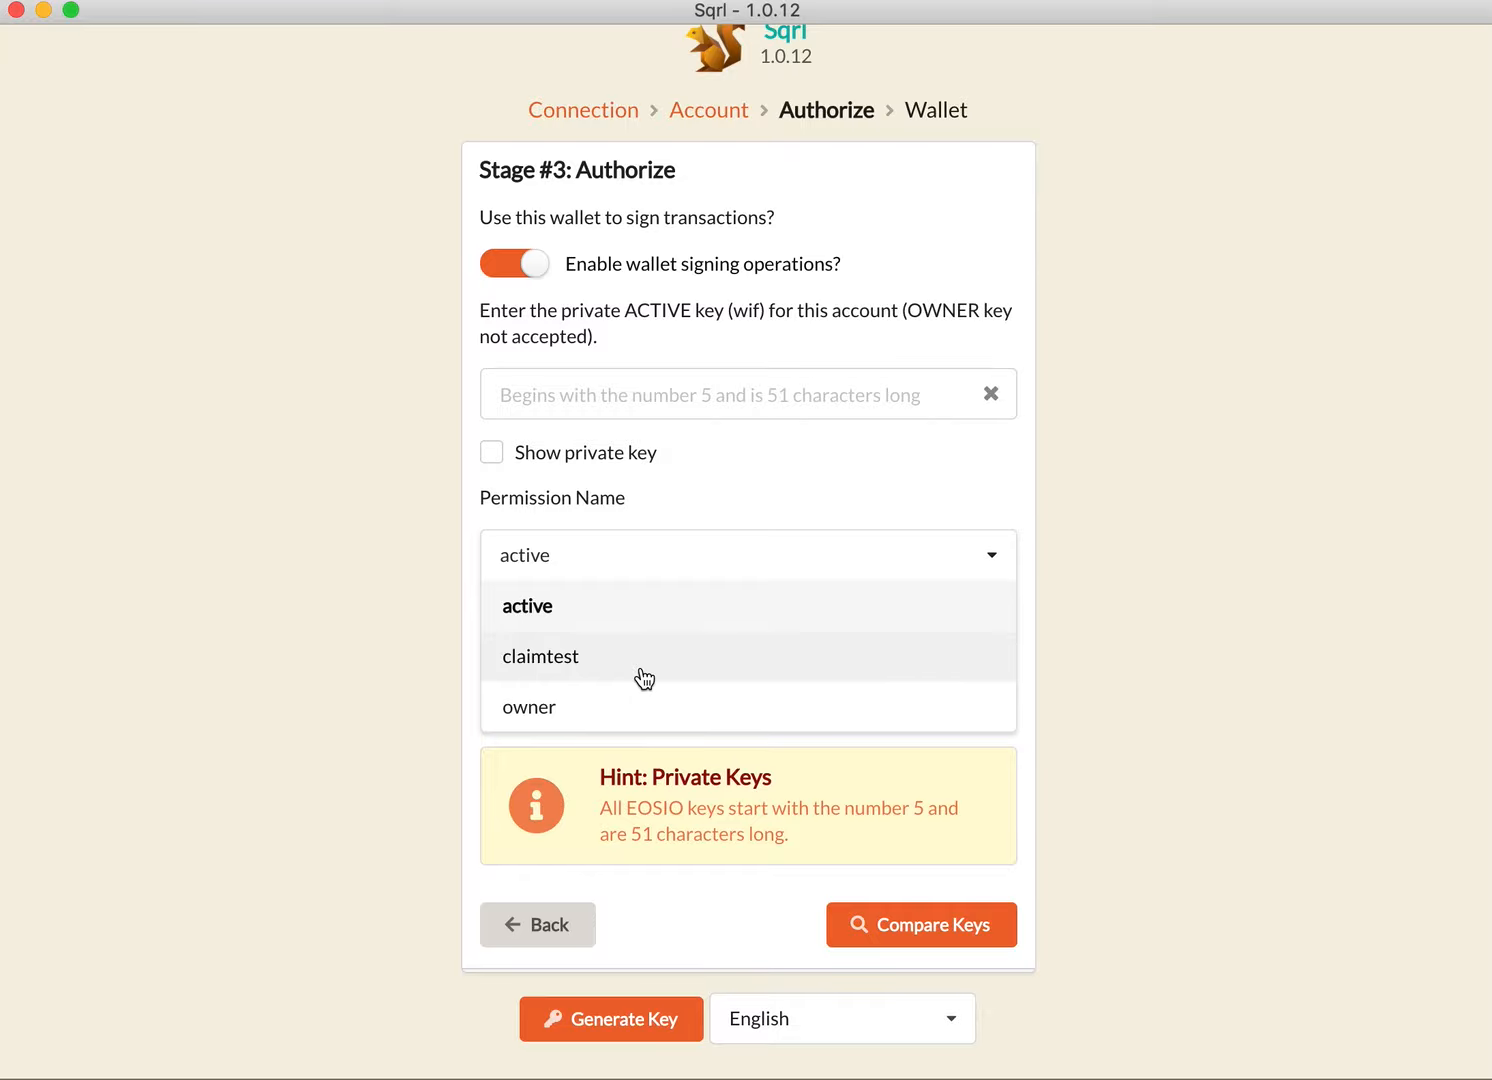
click(574, 612)
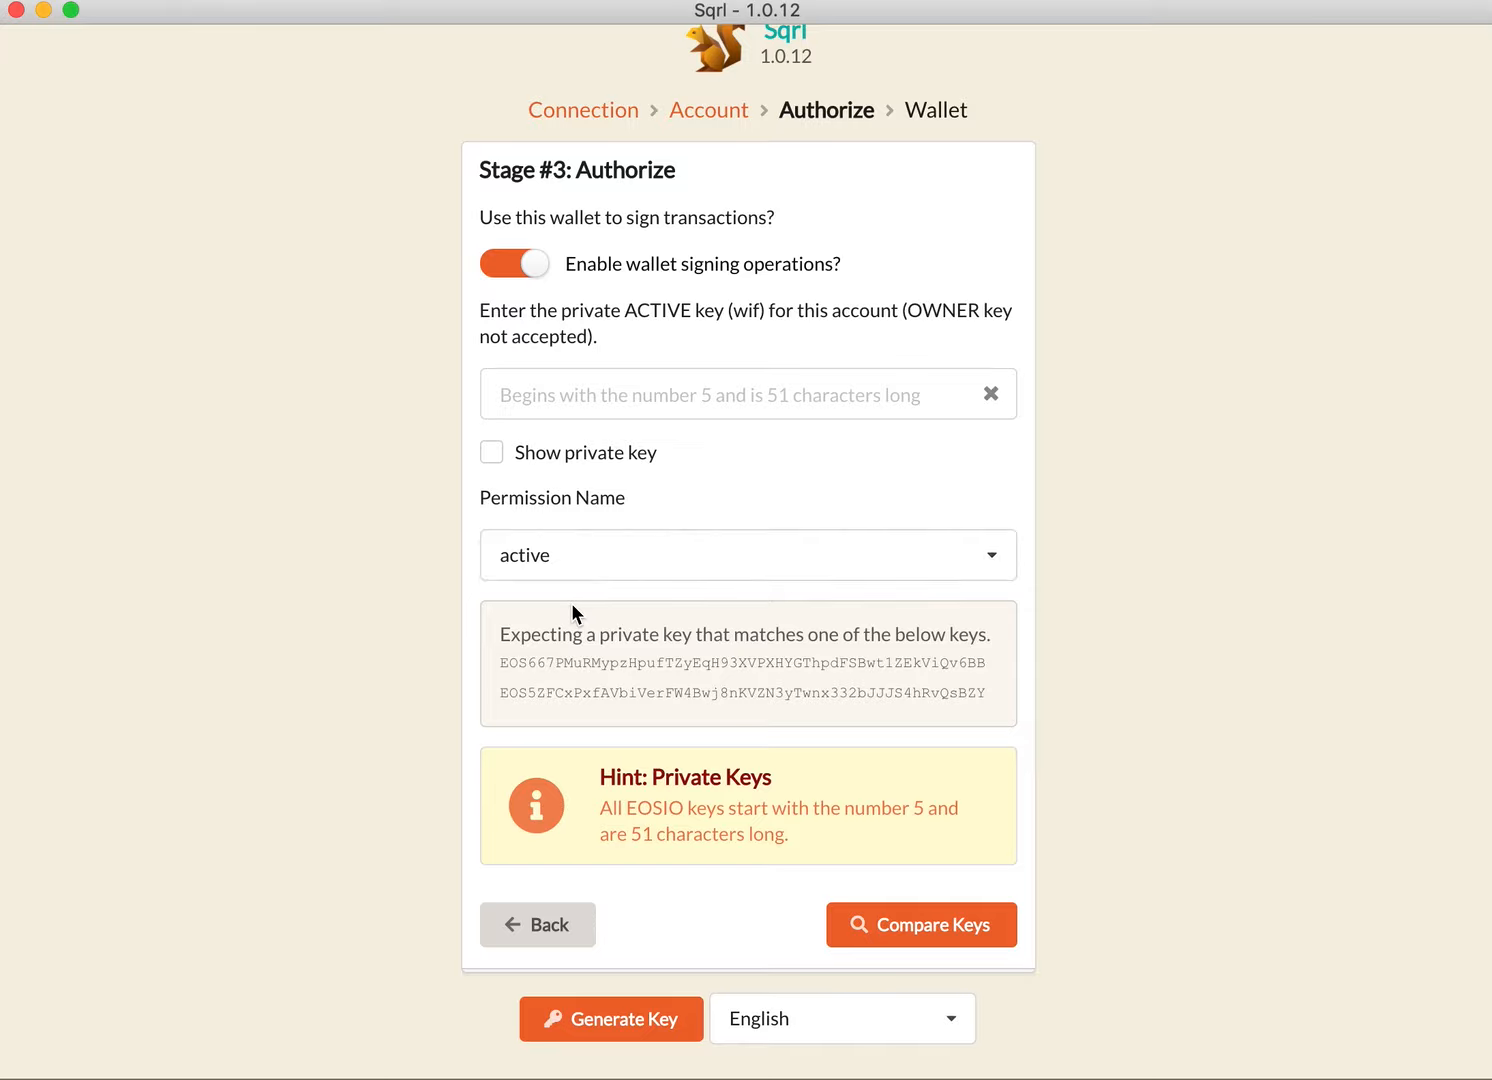
click(620, 395)
key(super+v)
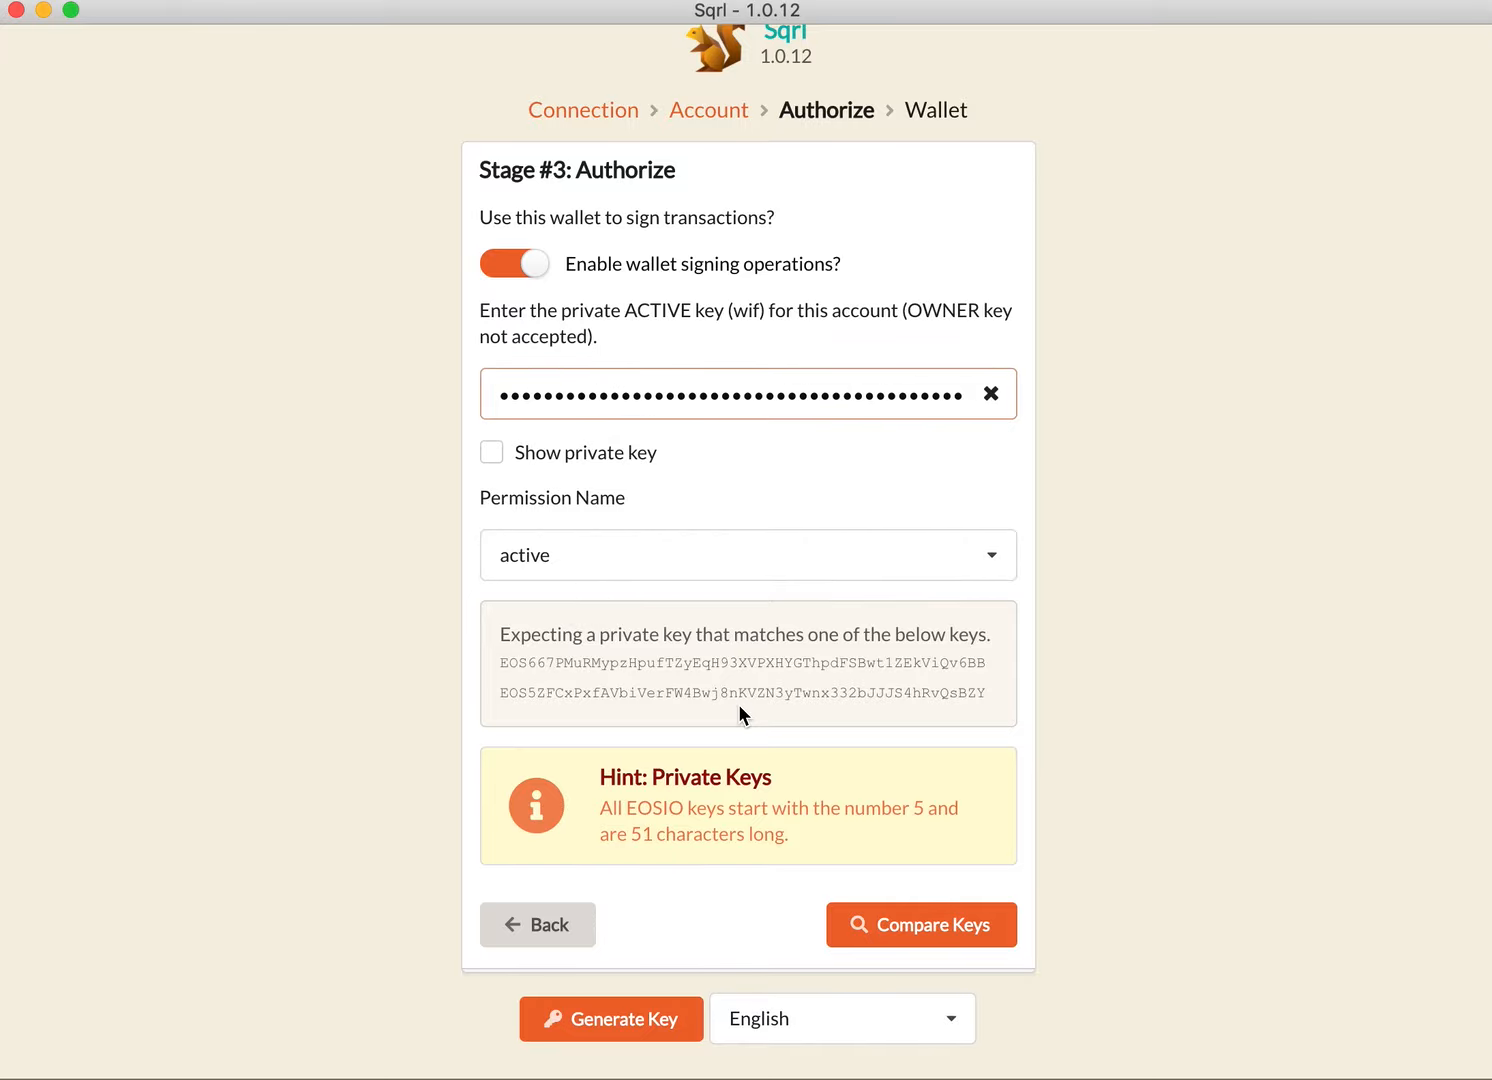
click(895, 920)
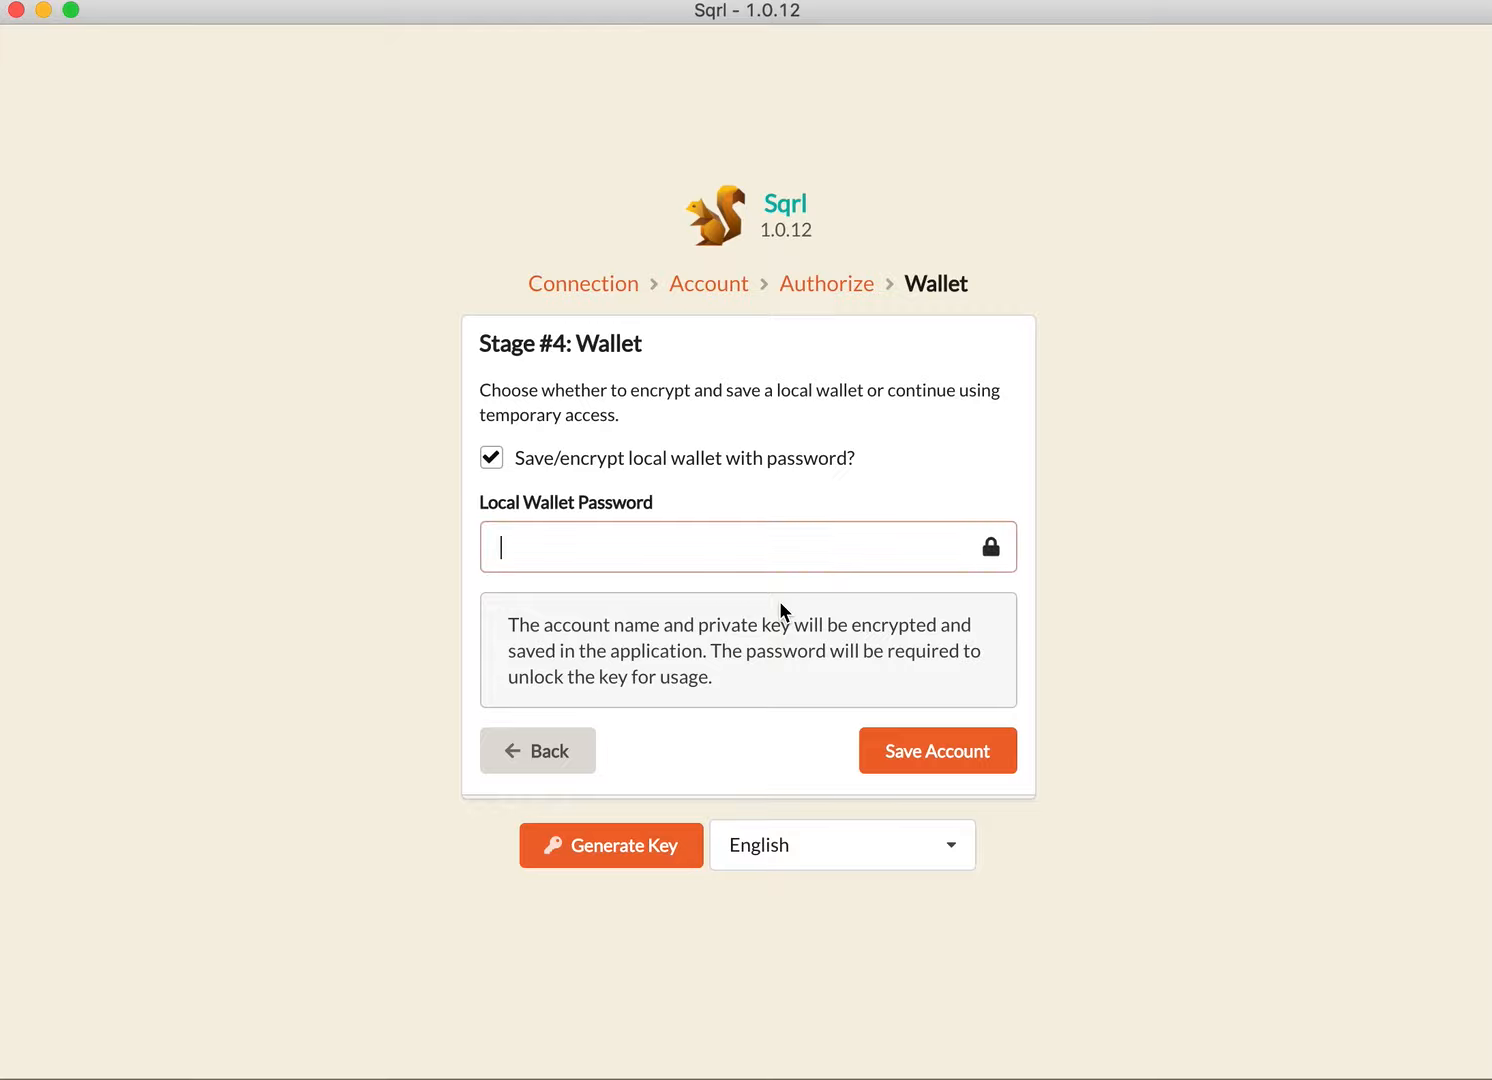
Step: Encrypt the local wallet with a password, re-enter the local wallet password to confirm it, and save the account
text(•••••••)
click(940, 751)
text(•••••••)
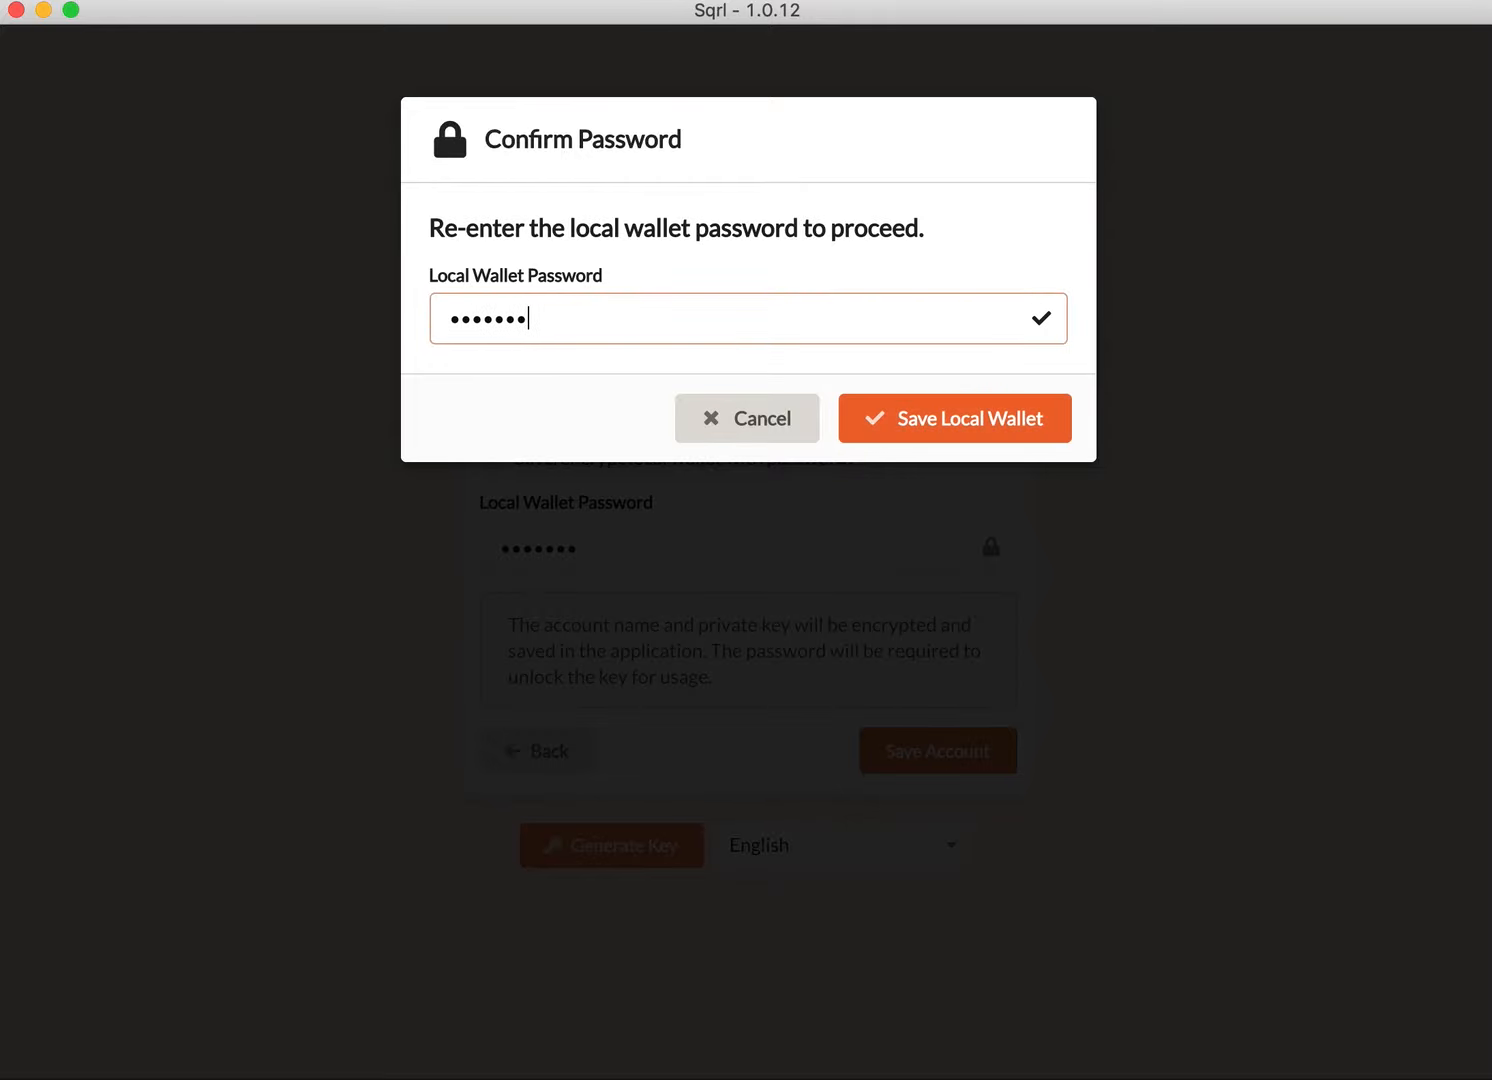
key(Return)
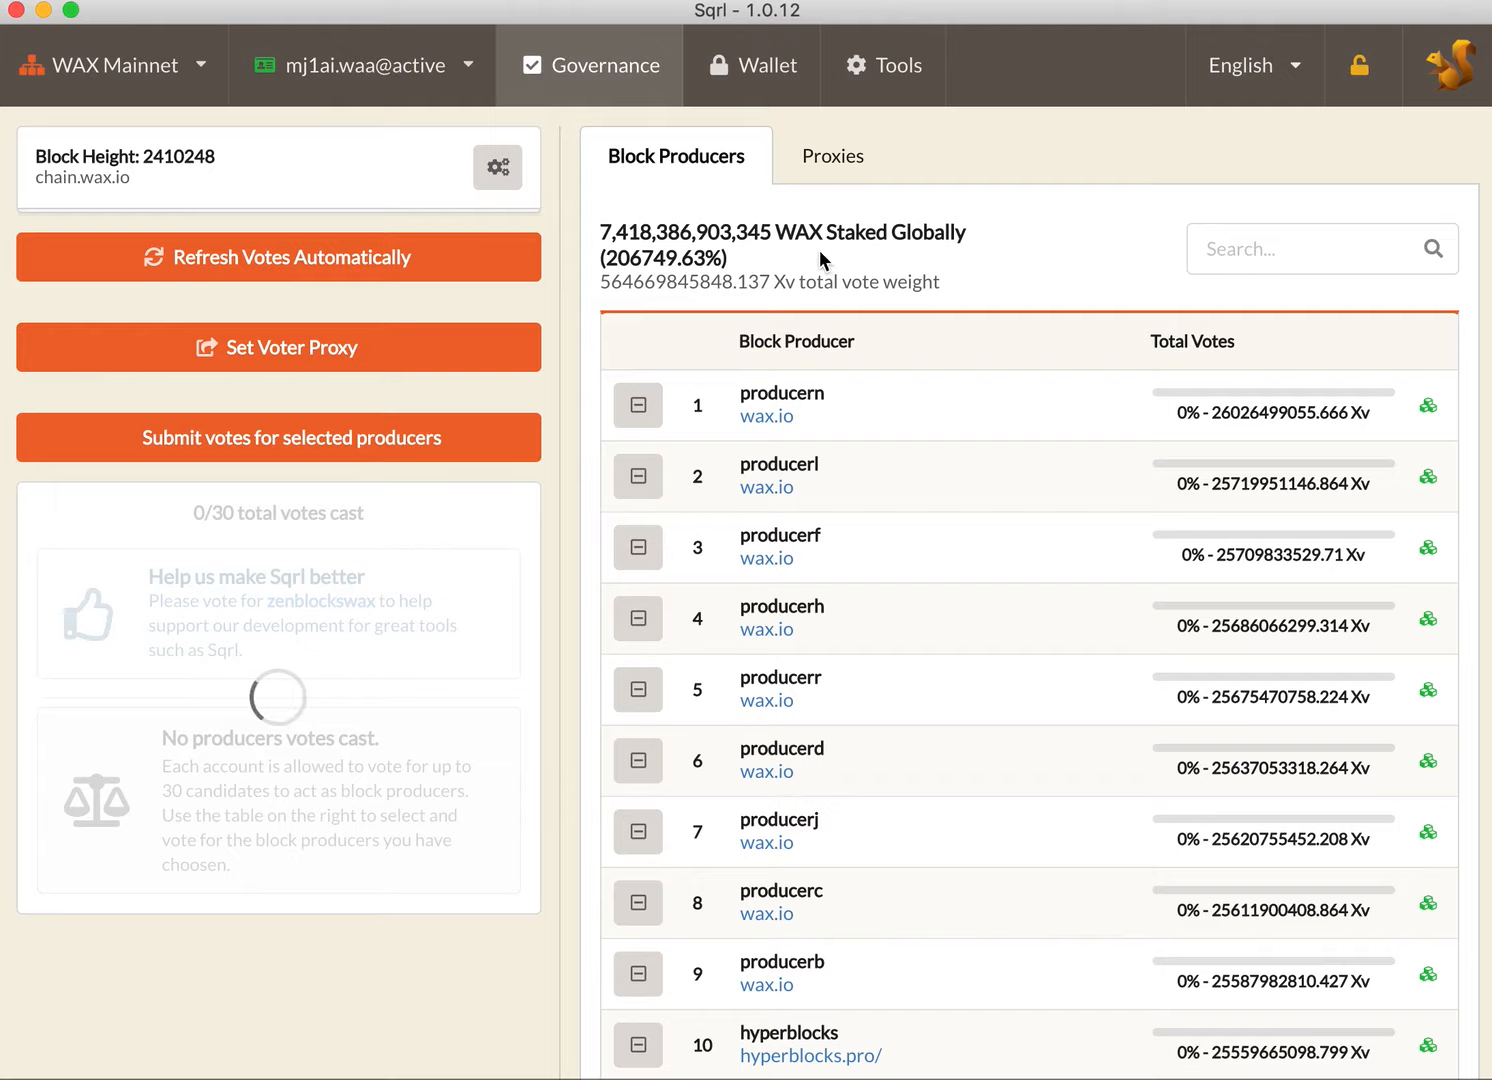
Step: Examine the voting proxy information and current votes of bigmikeproxy in the governance section
click(836, 166)
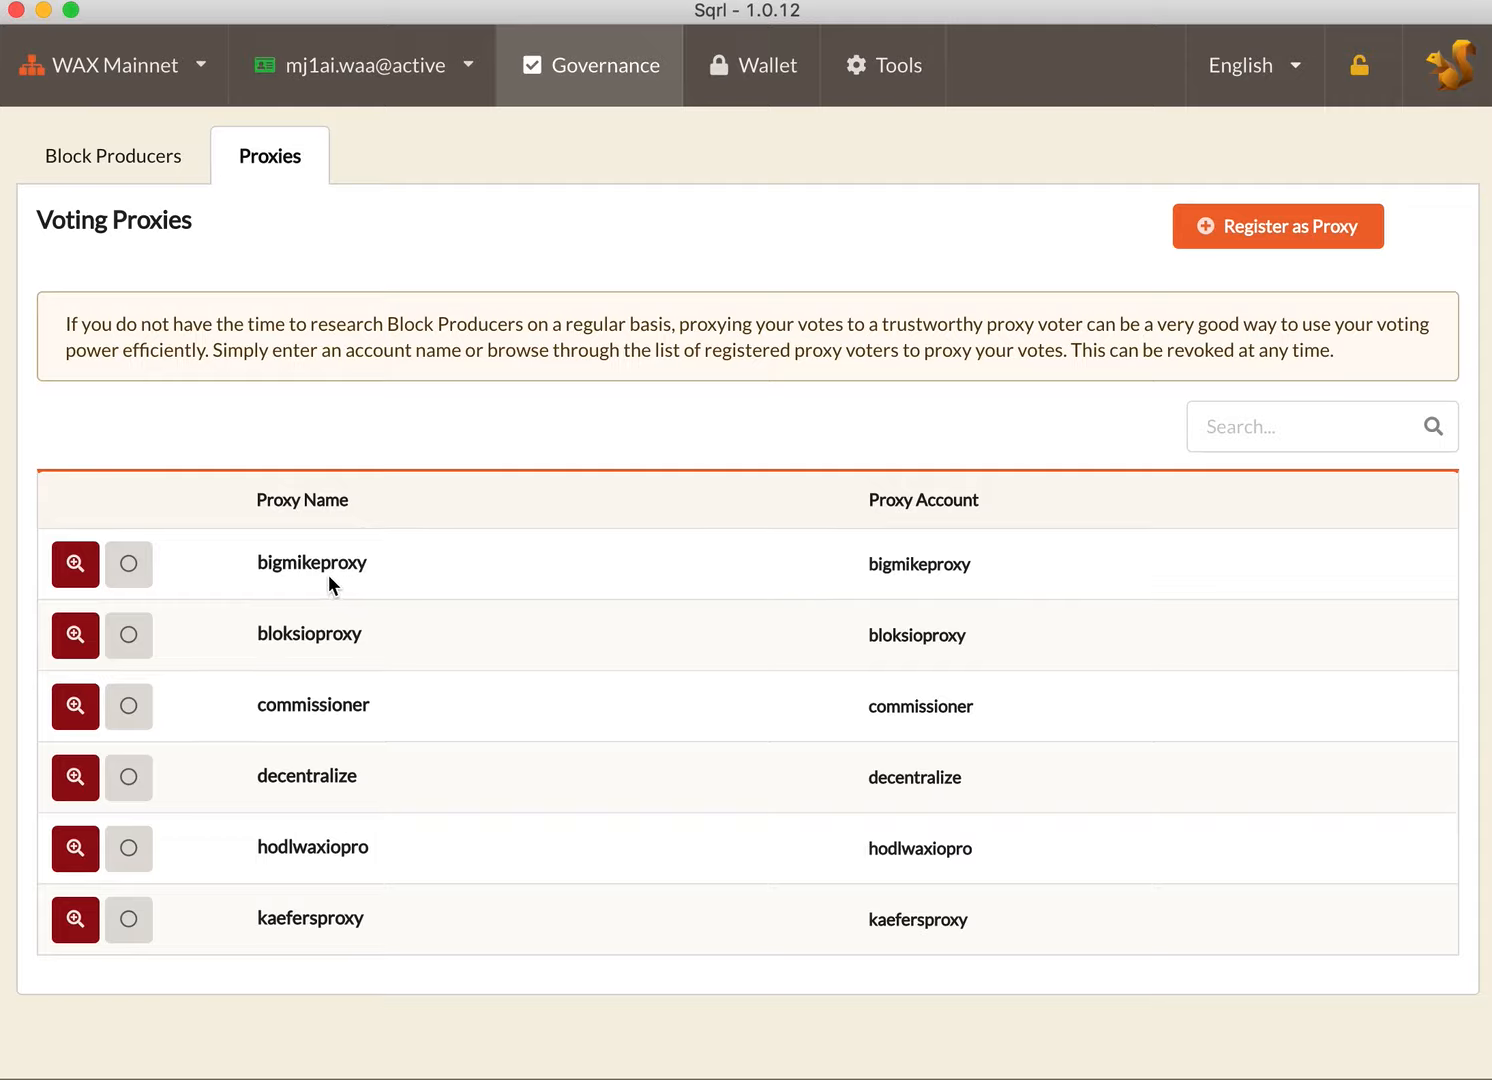
click(78, 567)
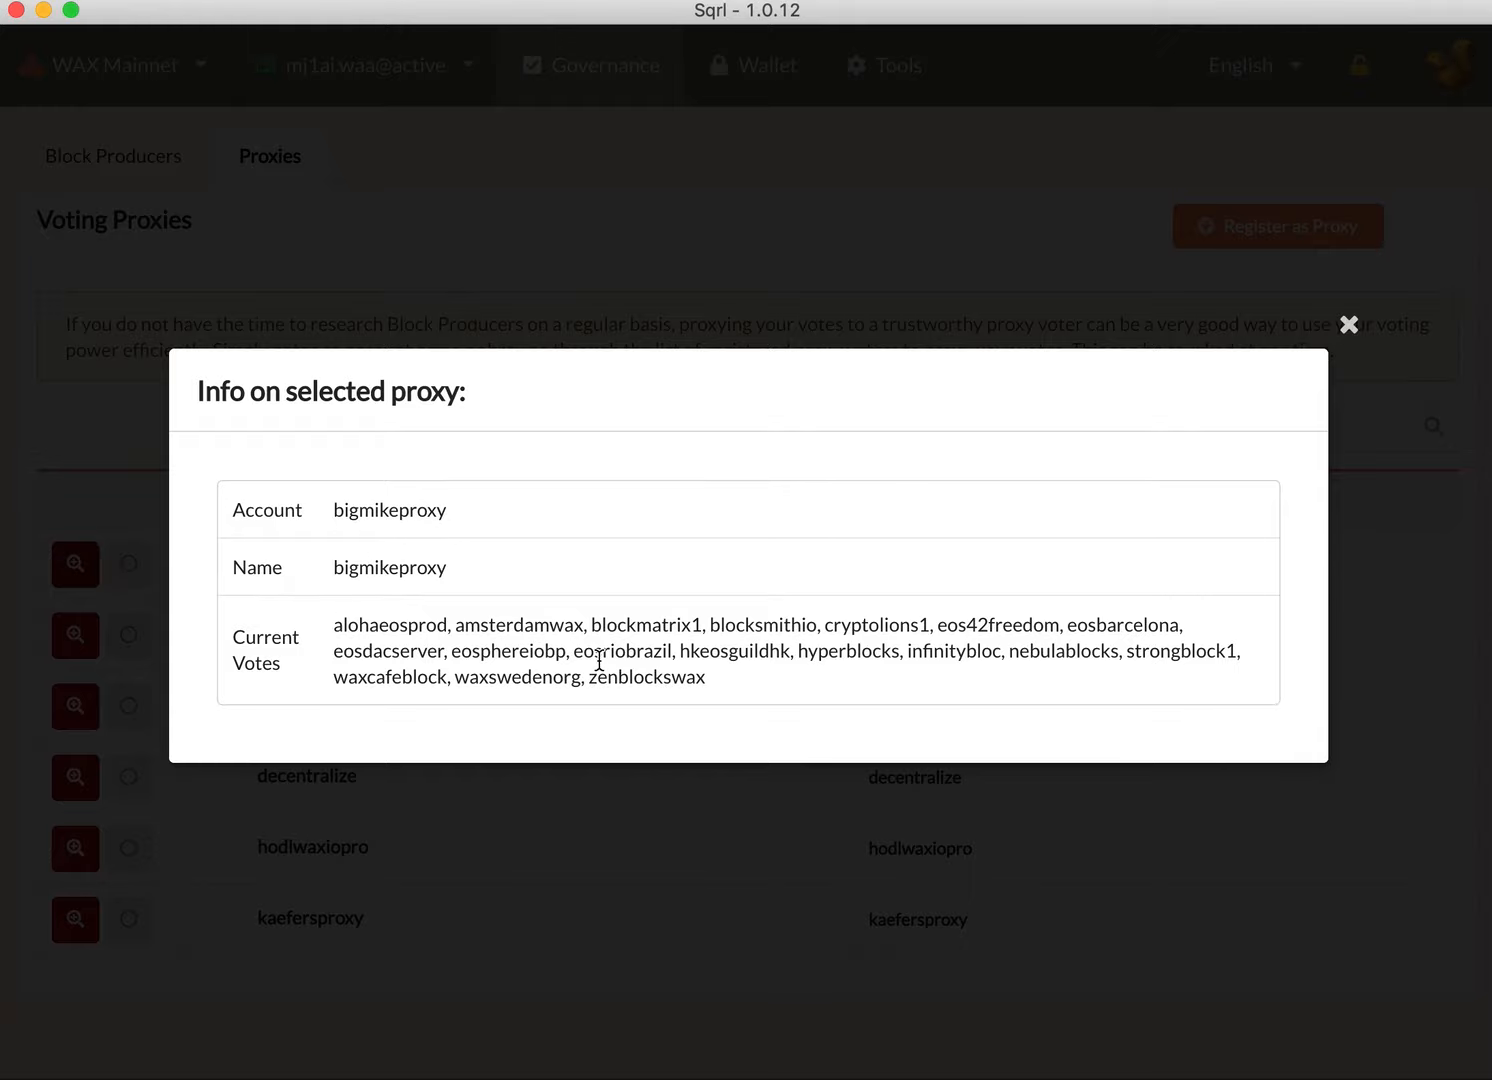
click(1349, 325)
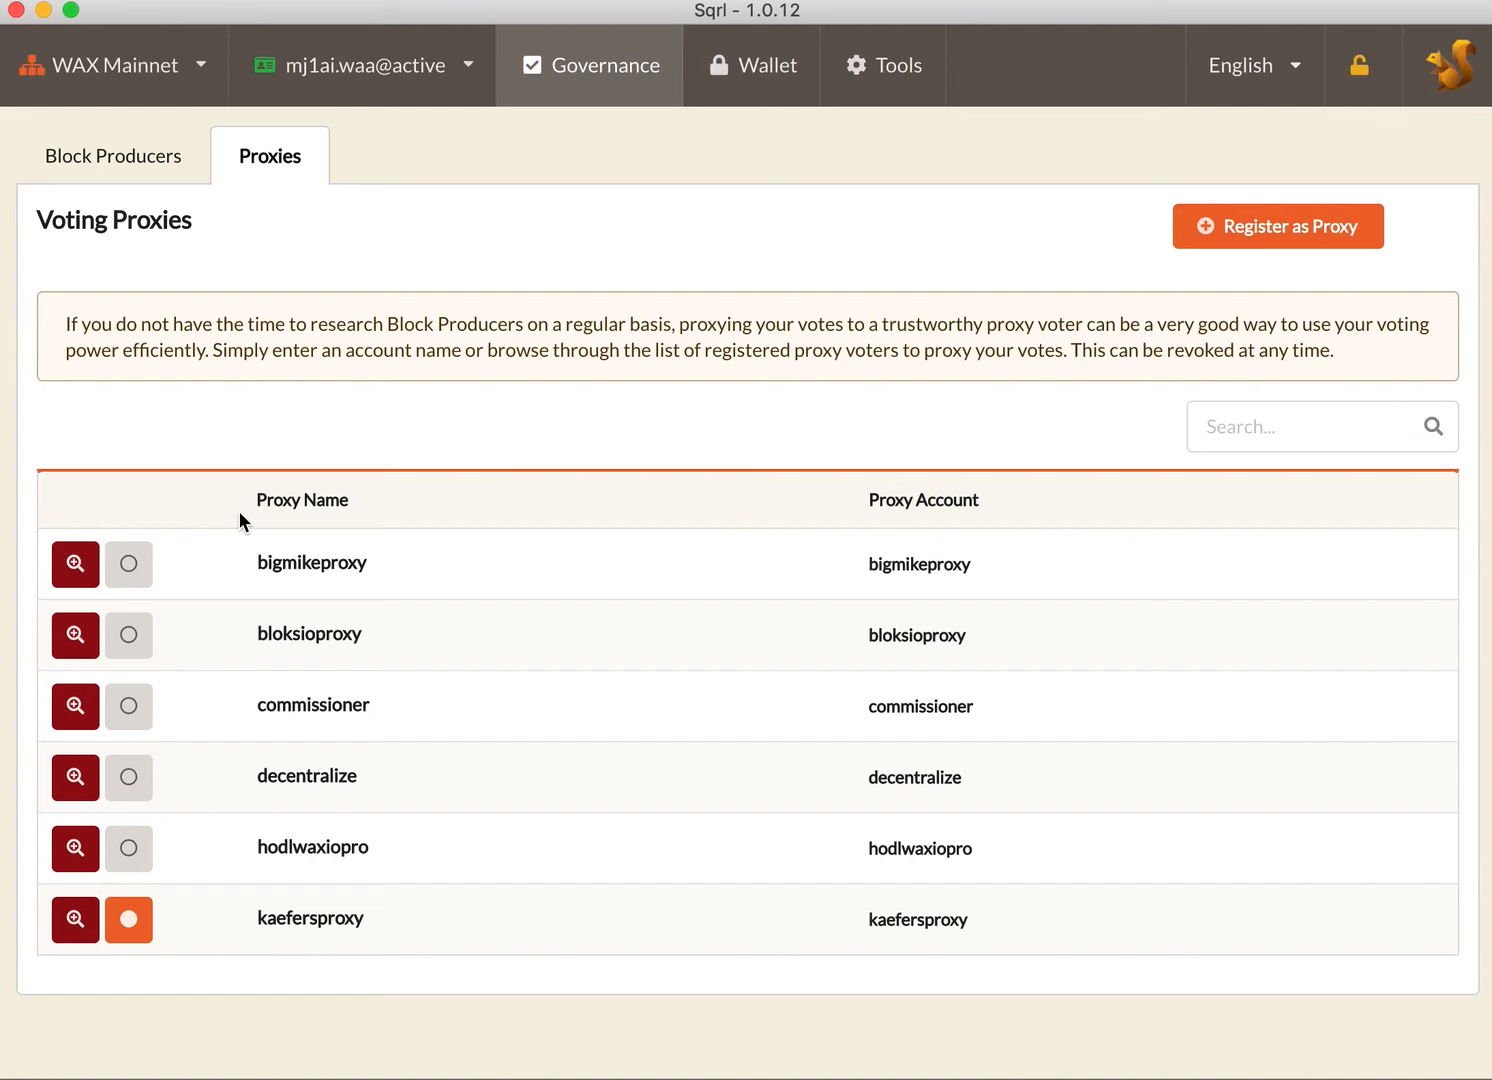
Step: Bring up the voting proxy change to hodlwaxiopro and dismiss it without confirming
click(128, 566)
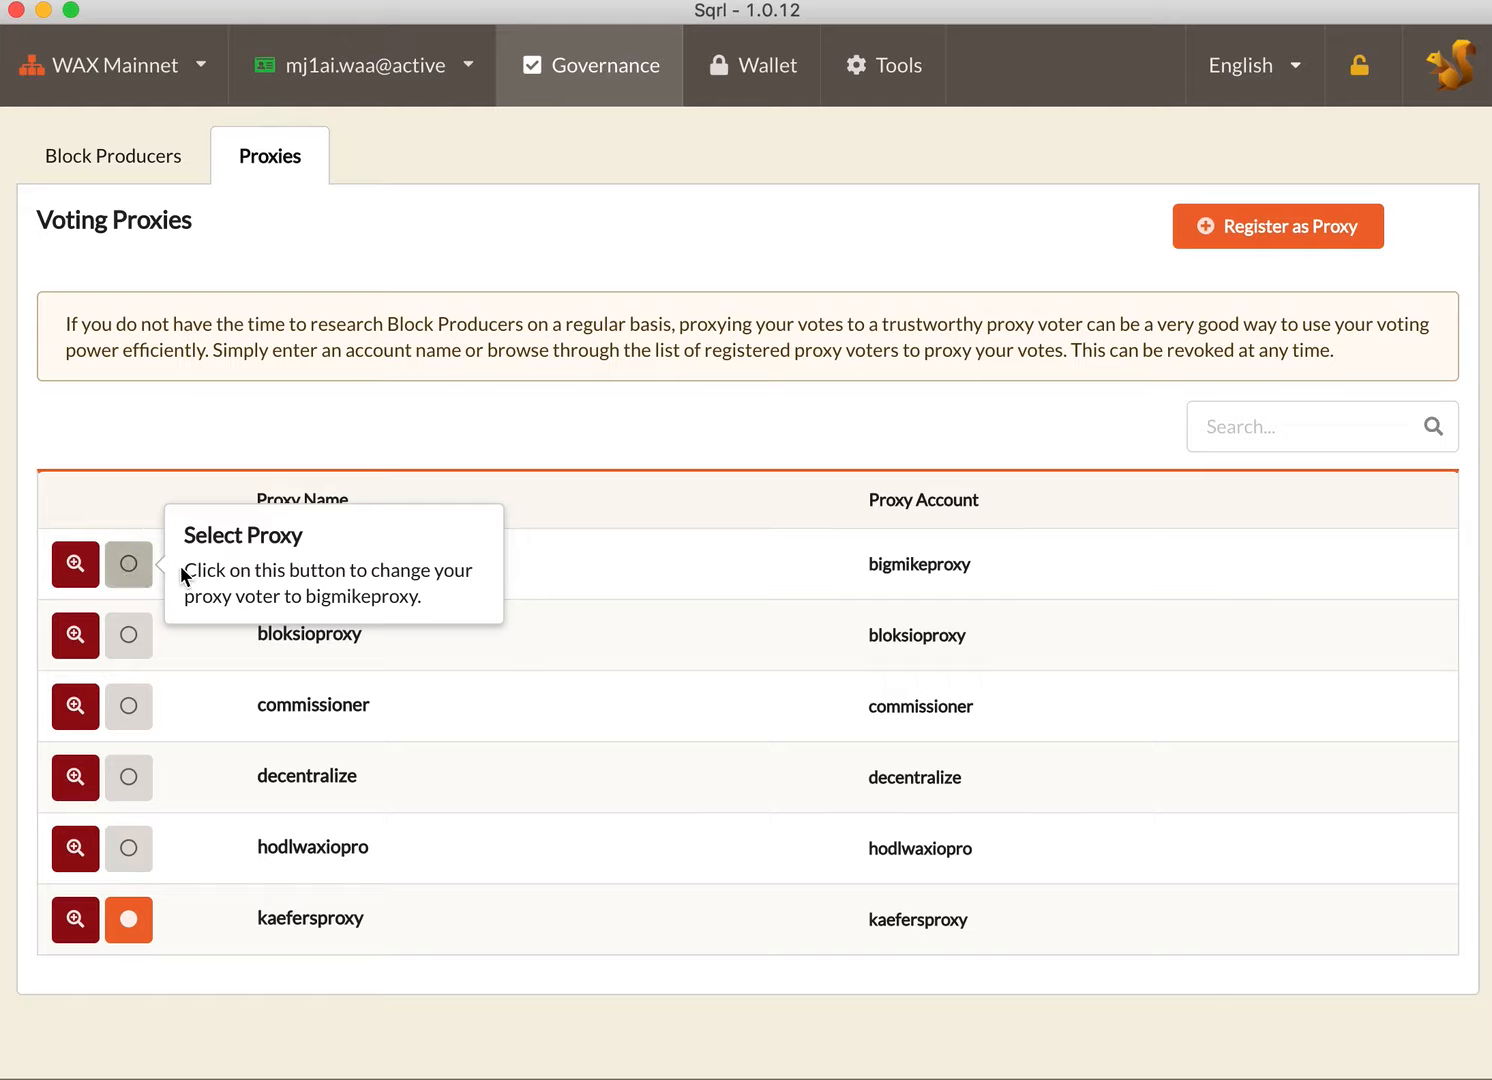
click(128, 849)
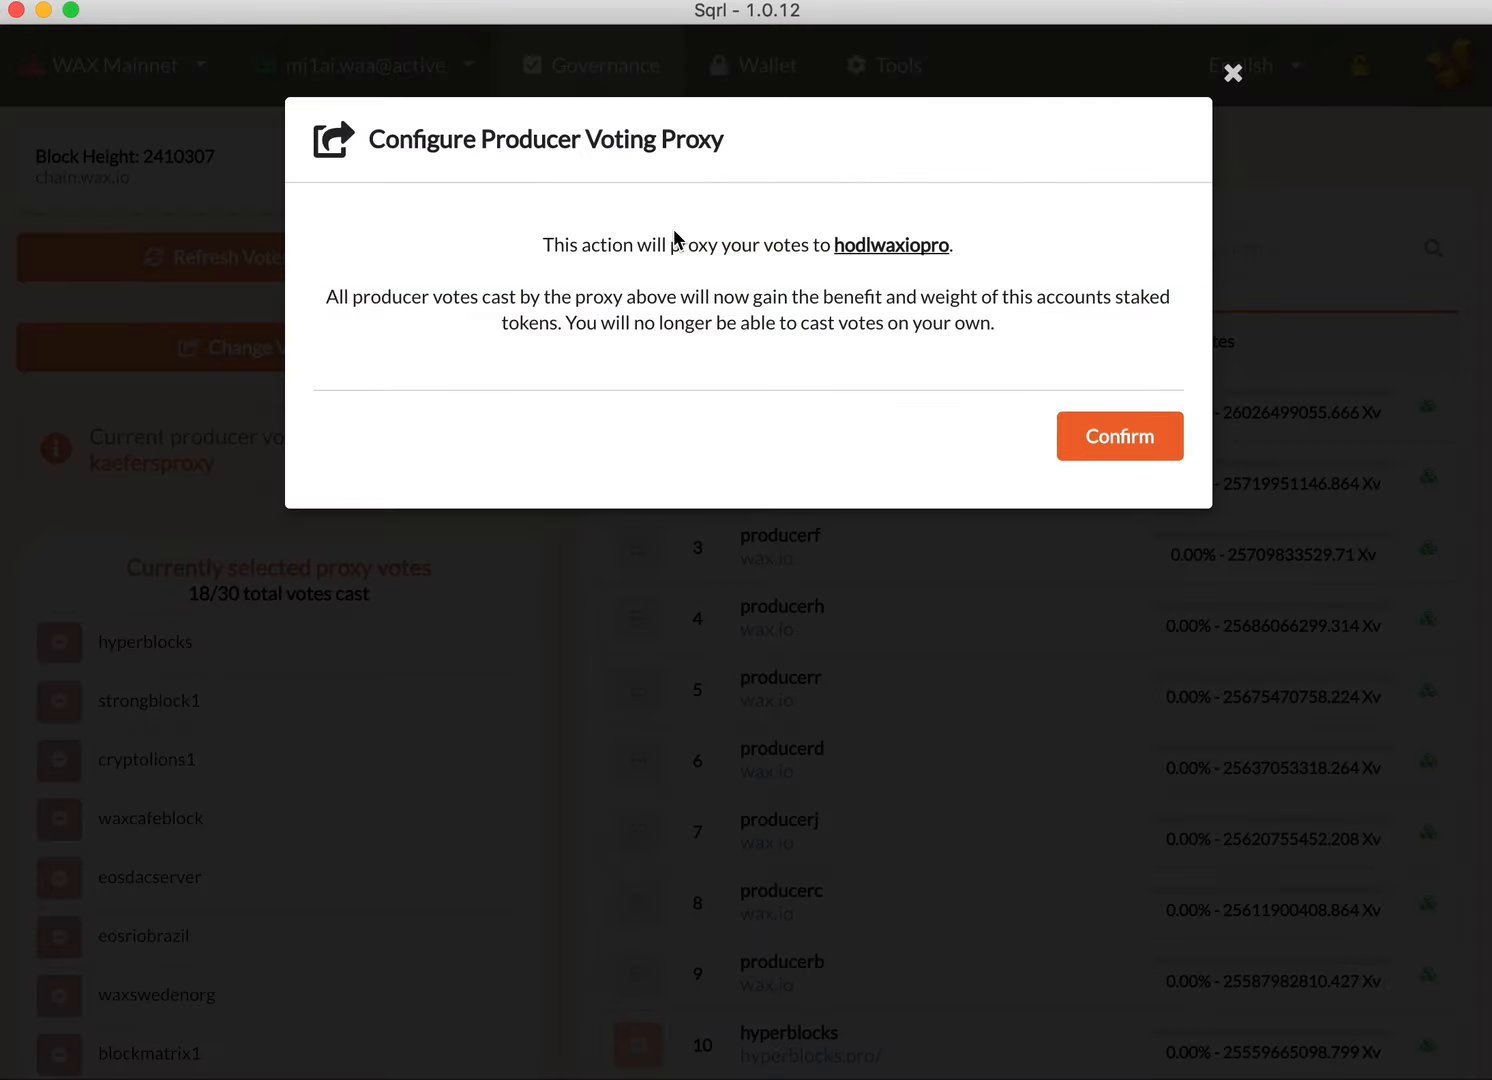
click(1233, 73)
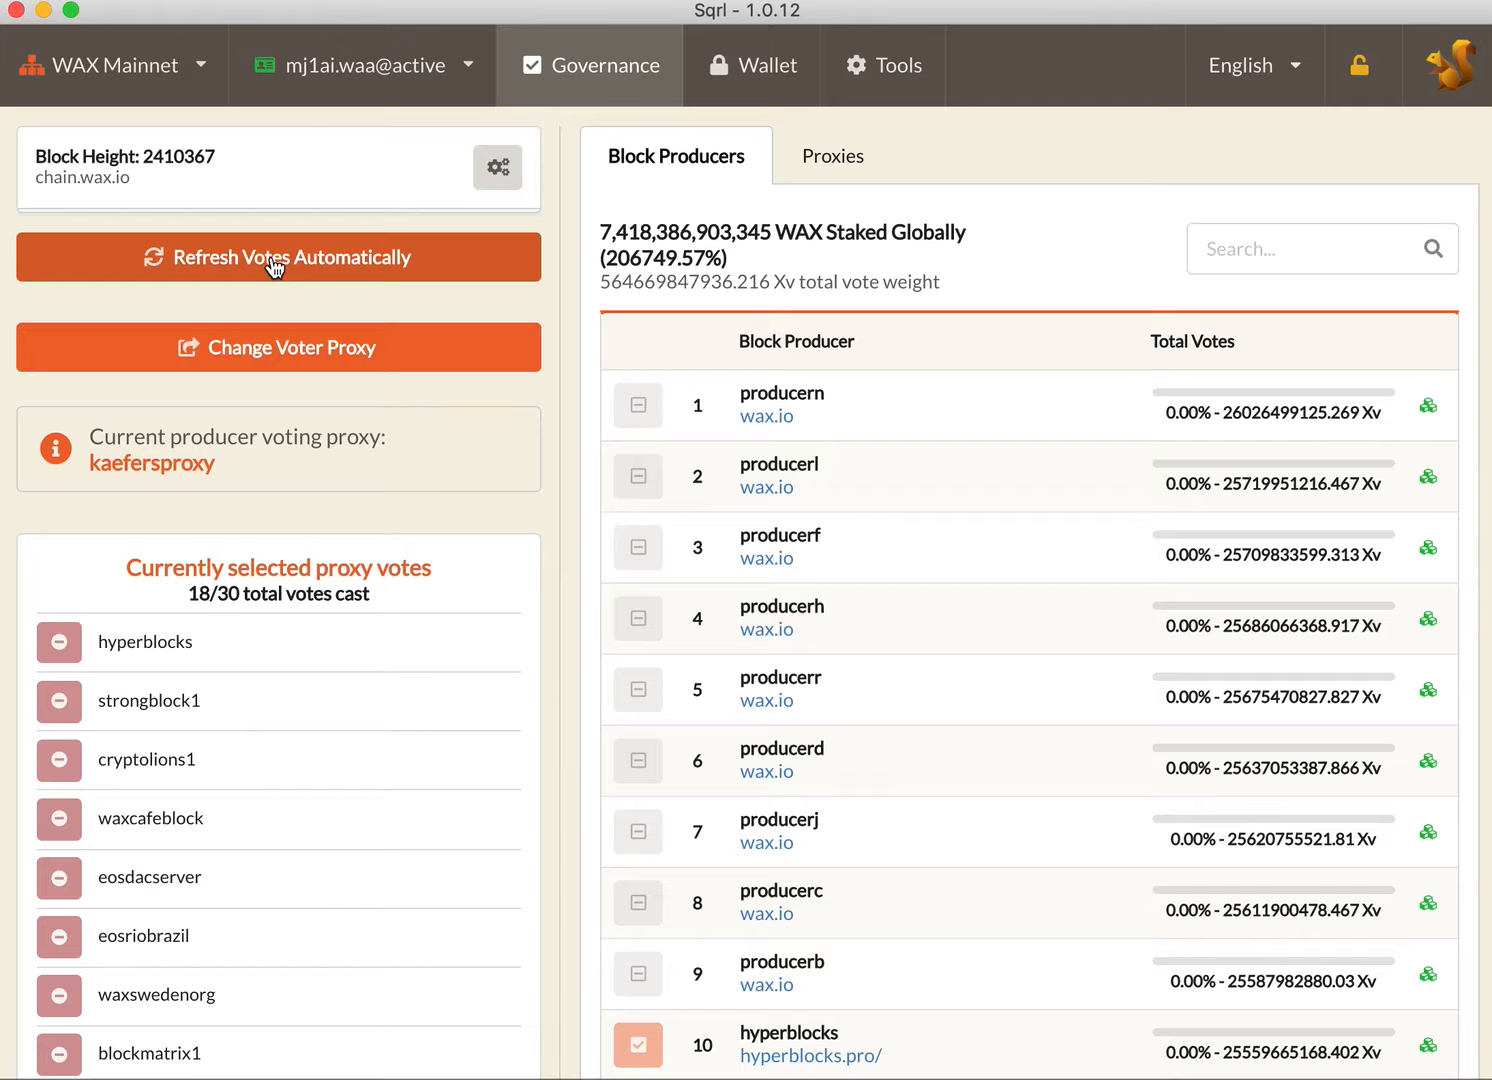
Step: Enable automatic vote refreshes and set the refresh interval to every day
click(275, 262)
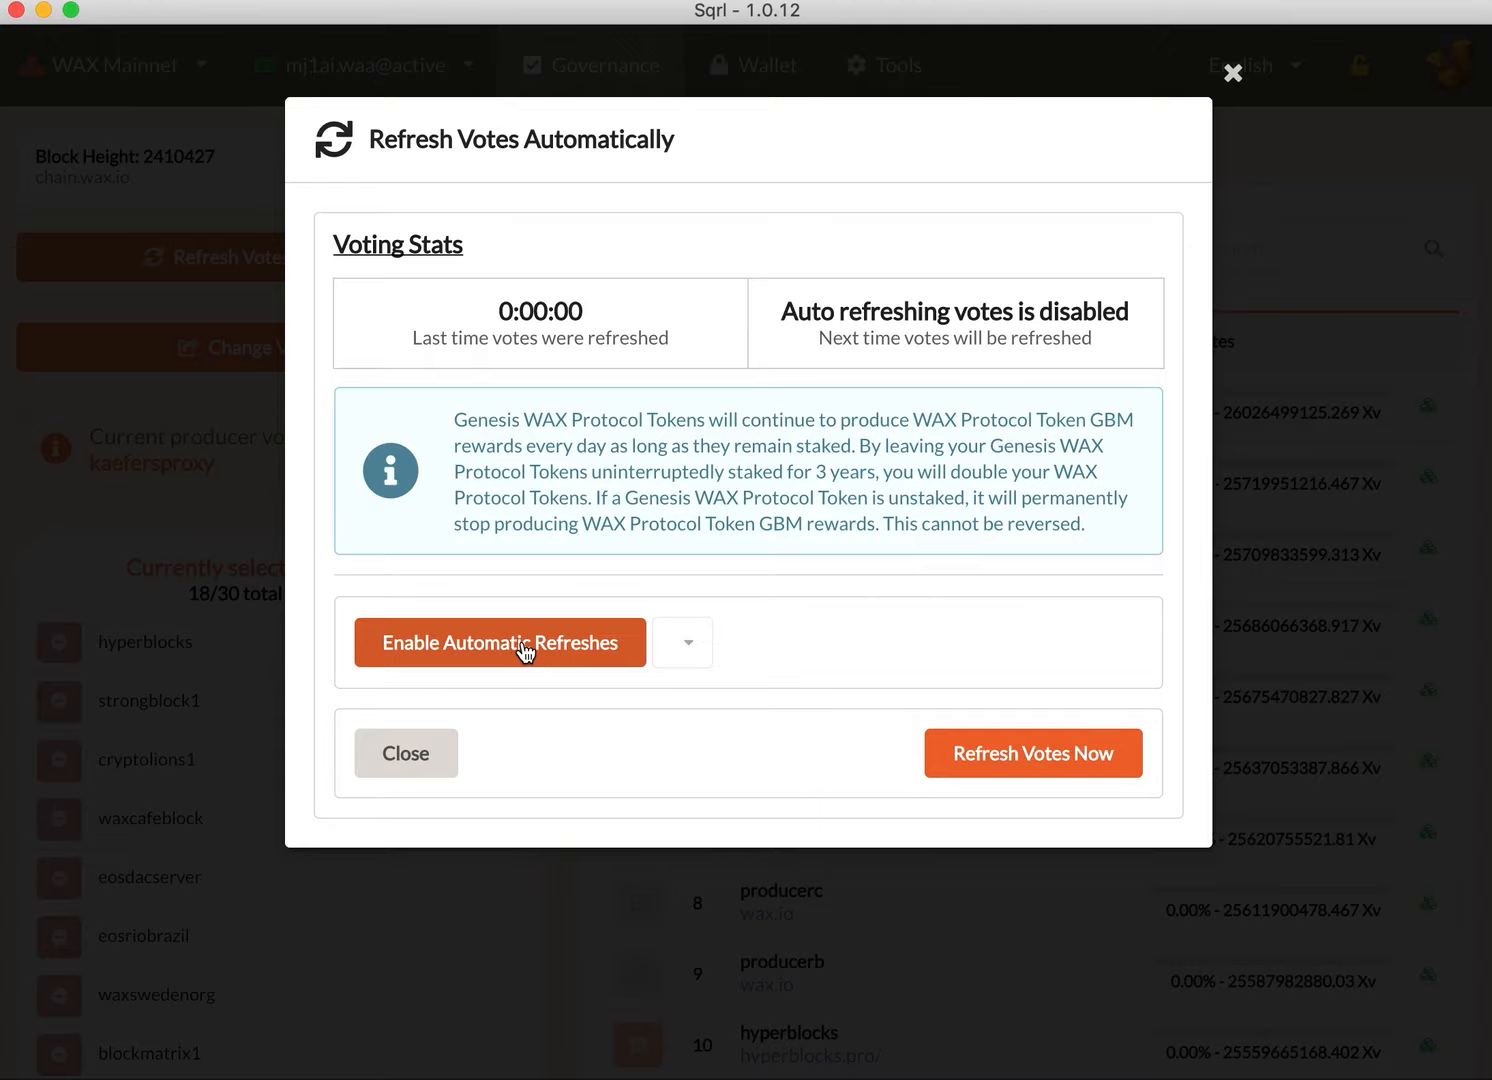
click(522, 648)
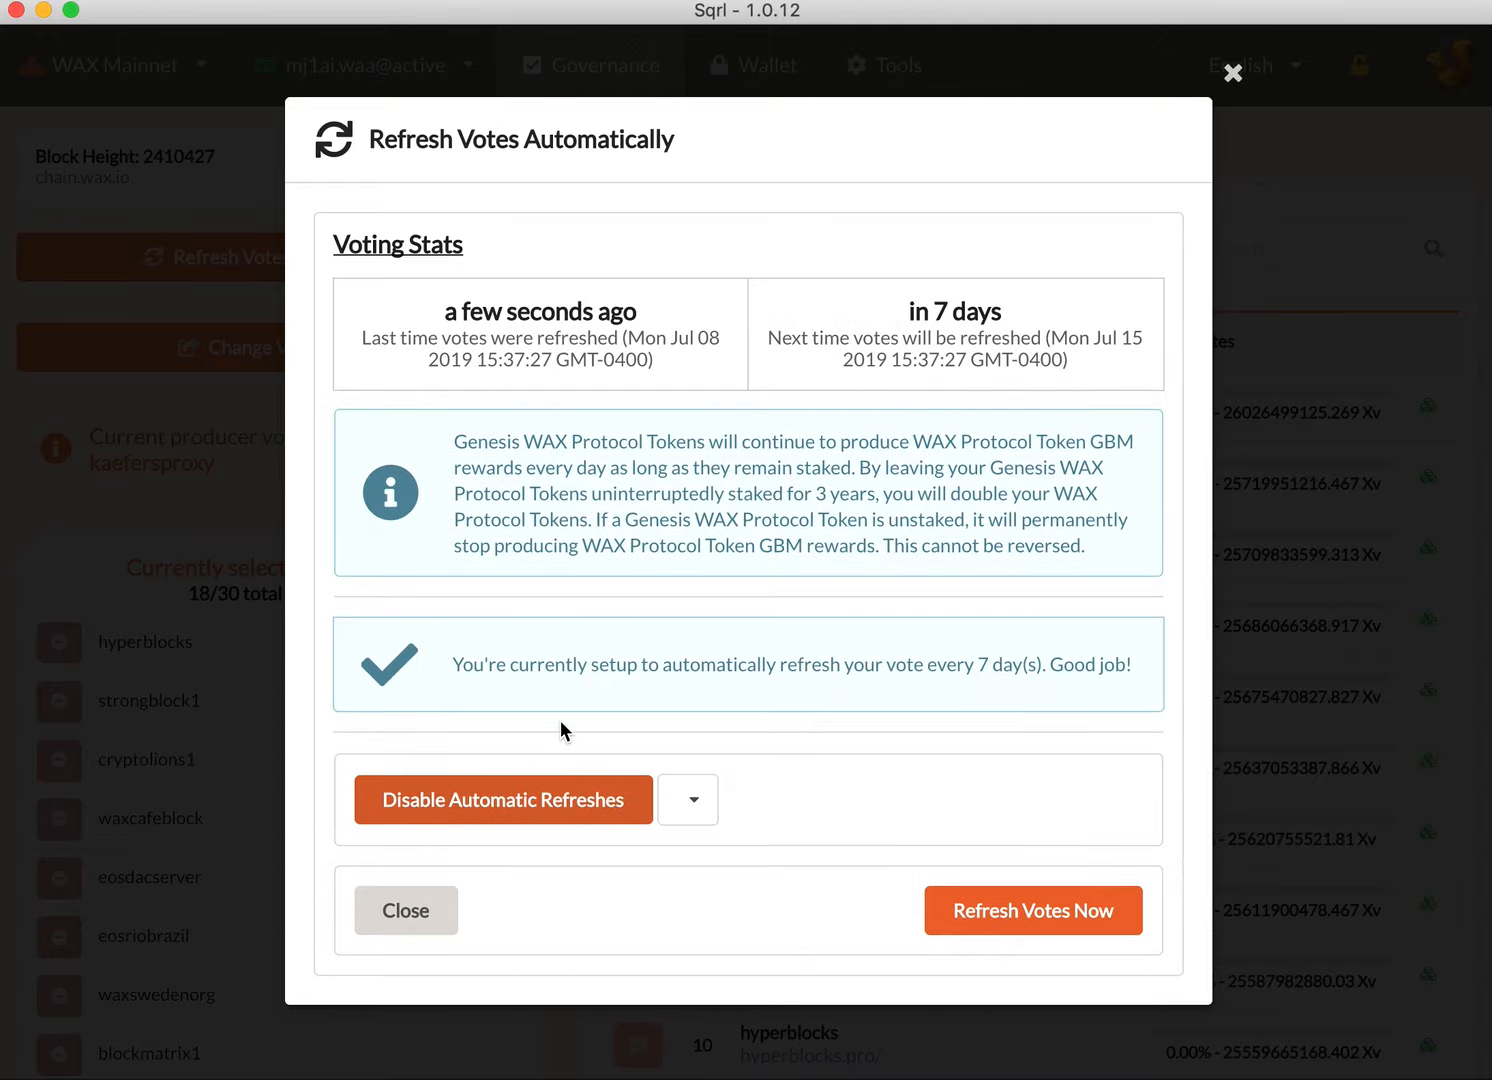
click(695, 800)
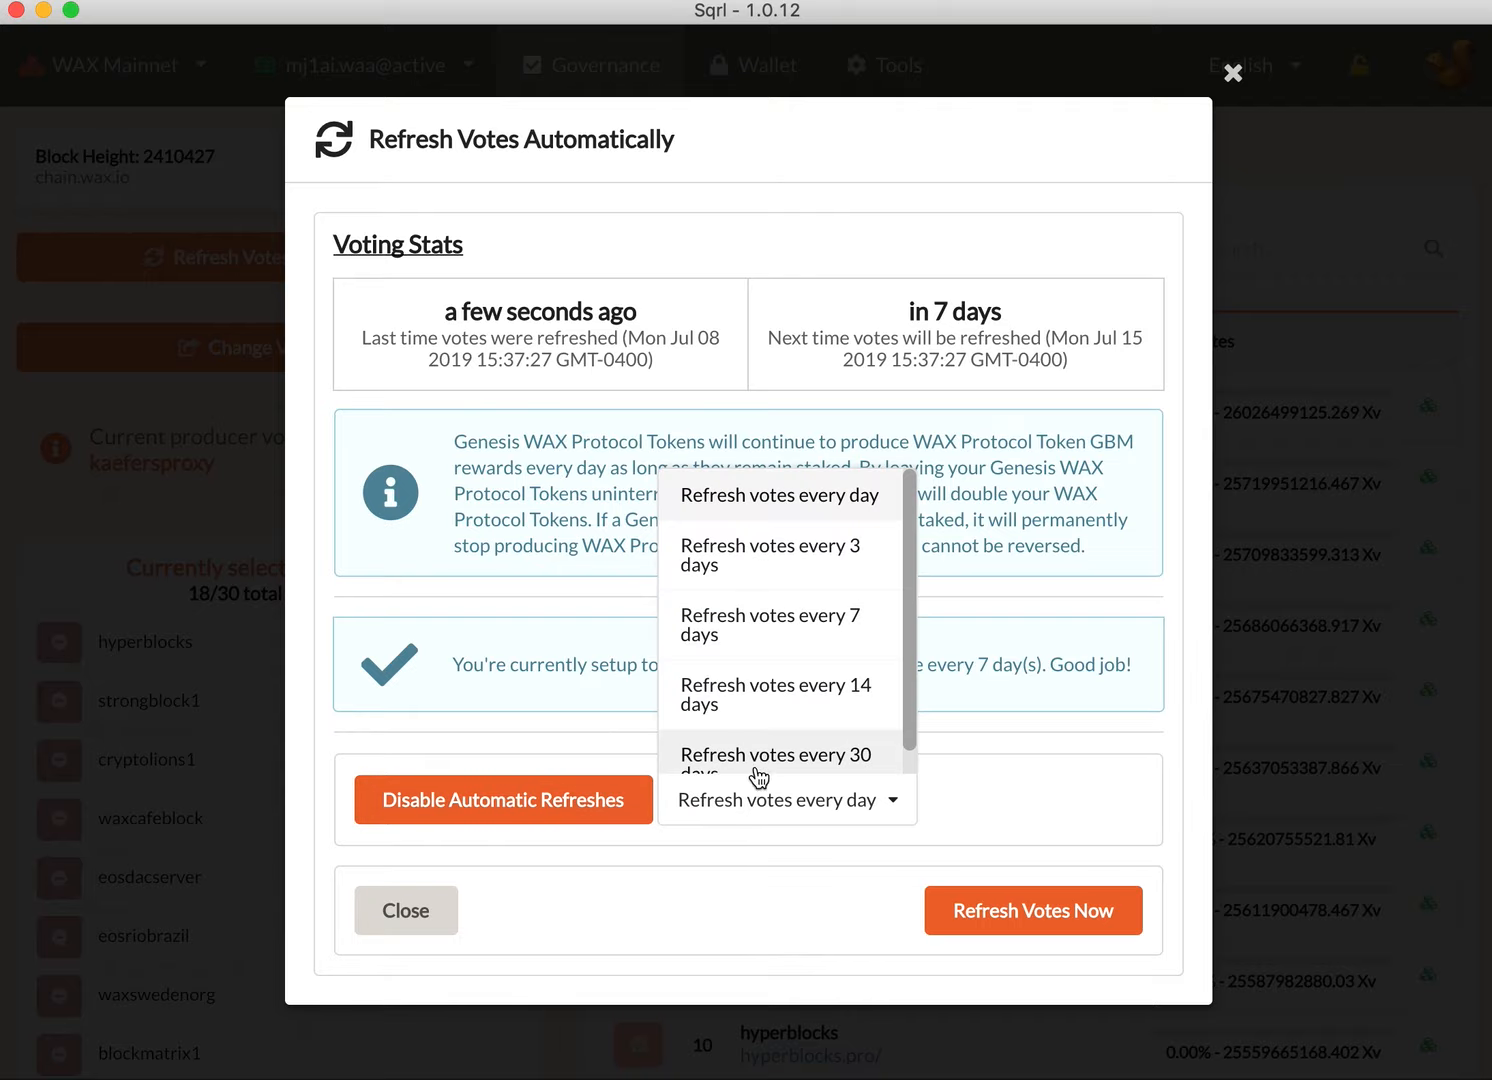
scroll(777, 733, down, 1)
scroll(777, 730, up, 1)
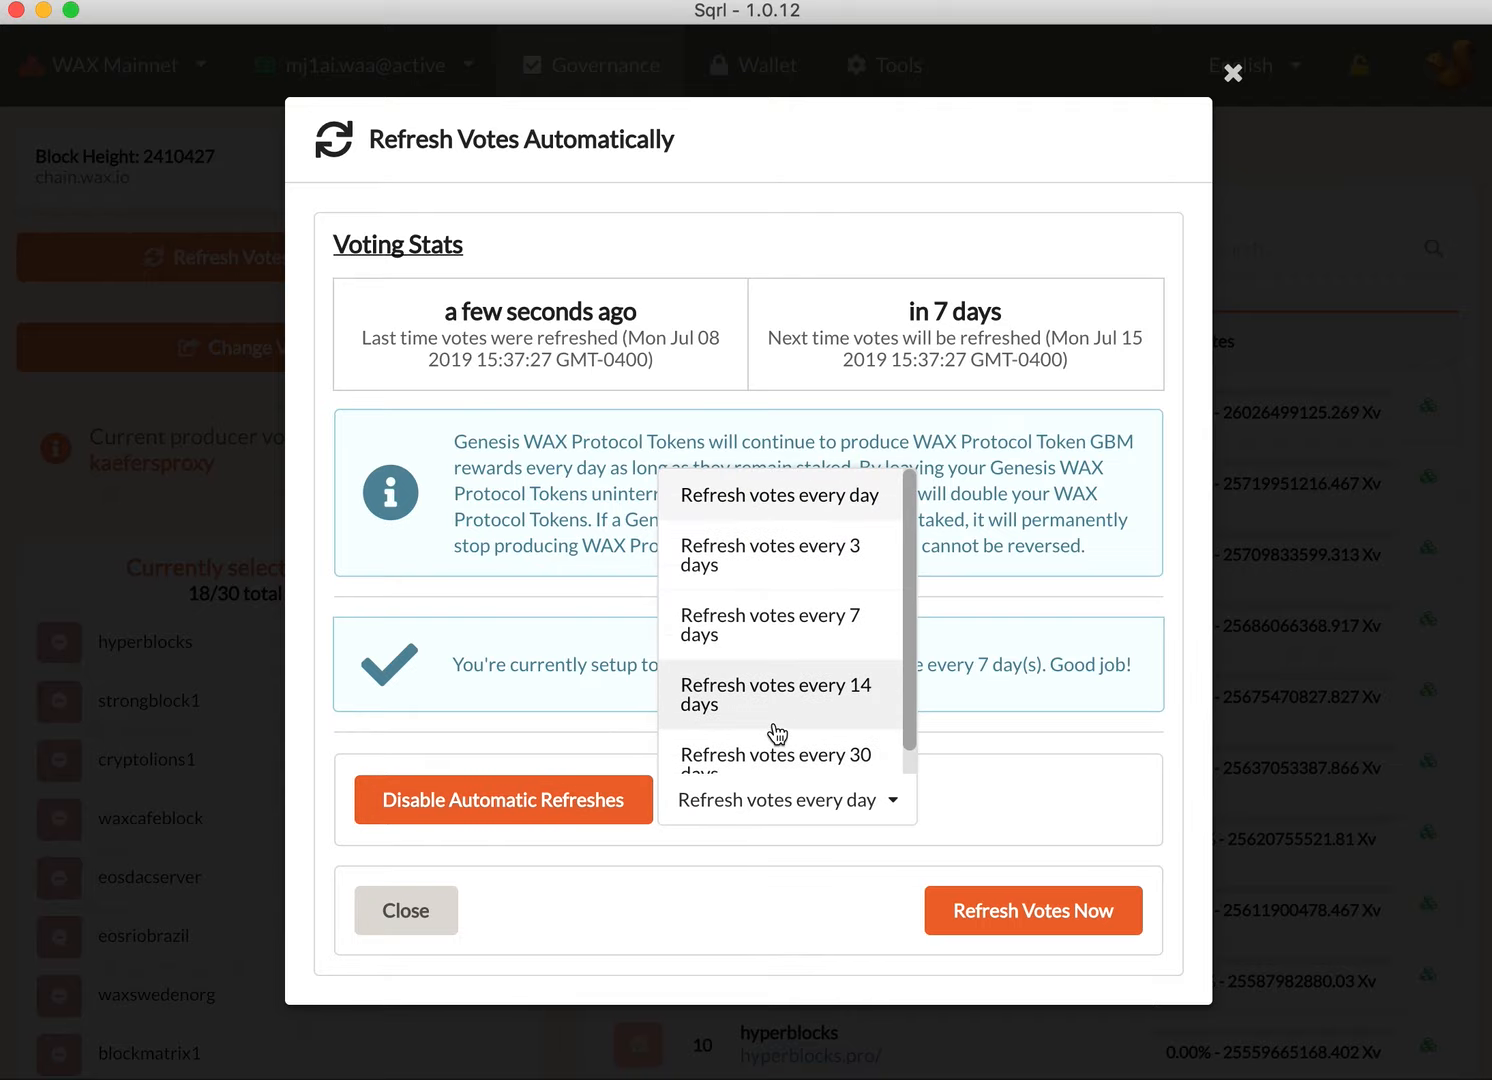
click(795, 510)
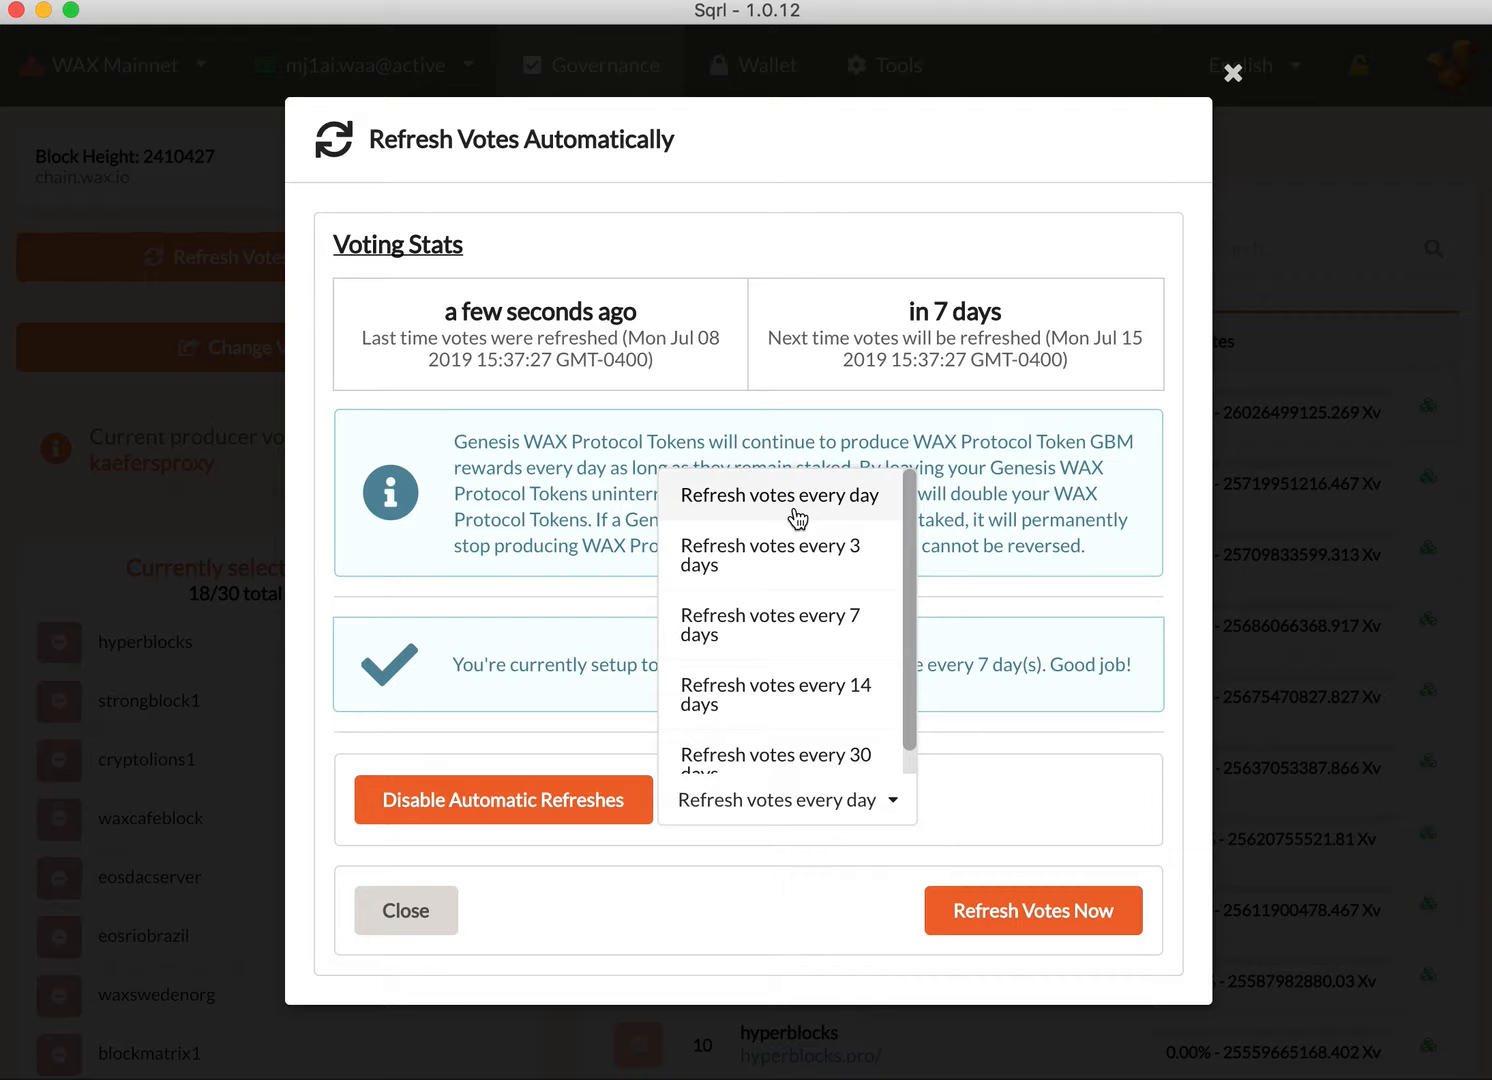
Step: Set the automatic vote refresh interval to every 7 days and close the refresh settings
click(847, 795)
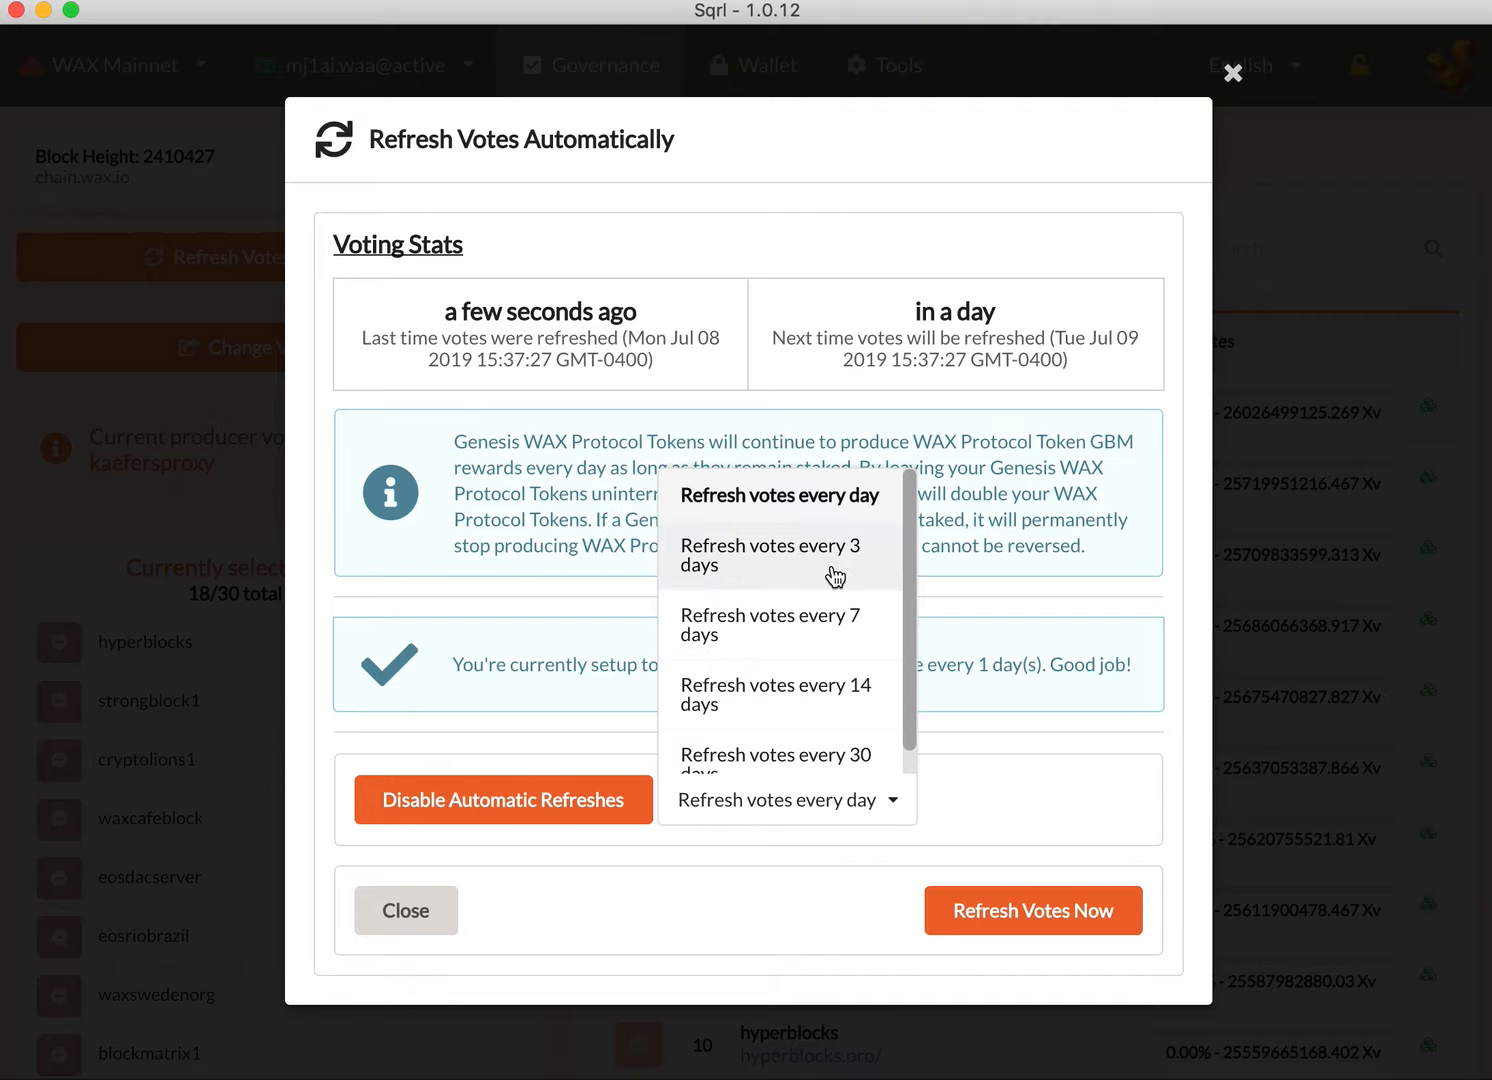
scroll(812, 638, down, 1)
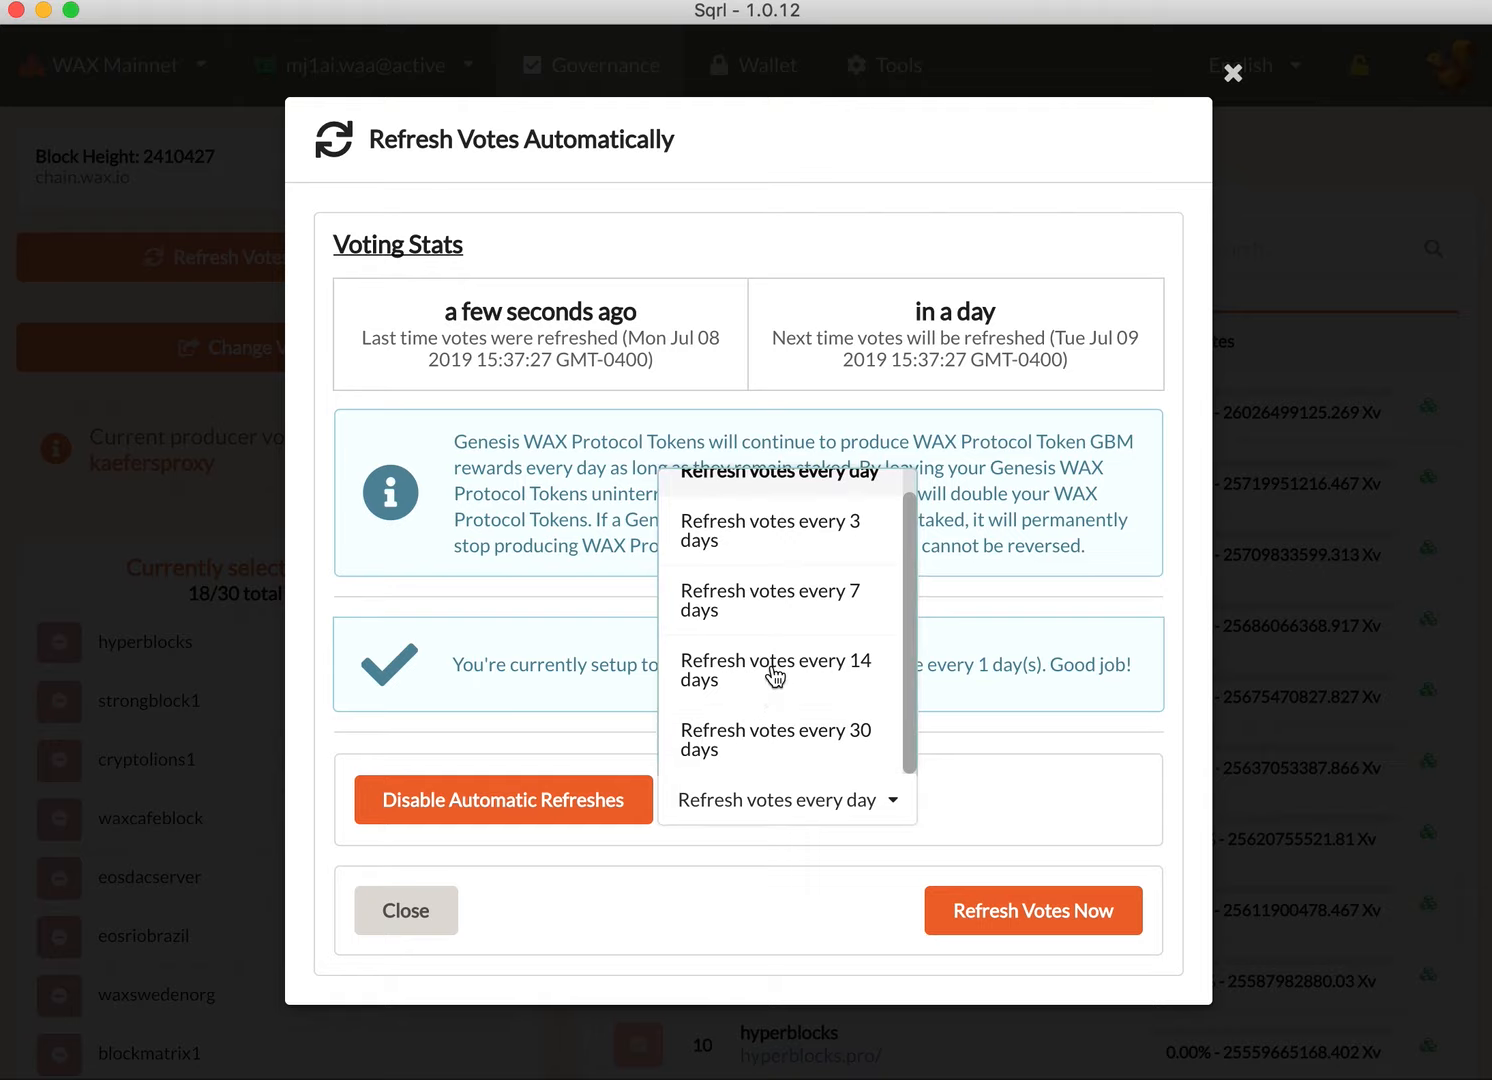
scroll(780, 665, up, 1)
click(797, 630)
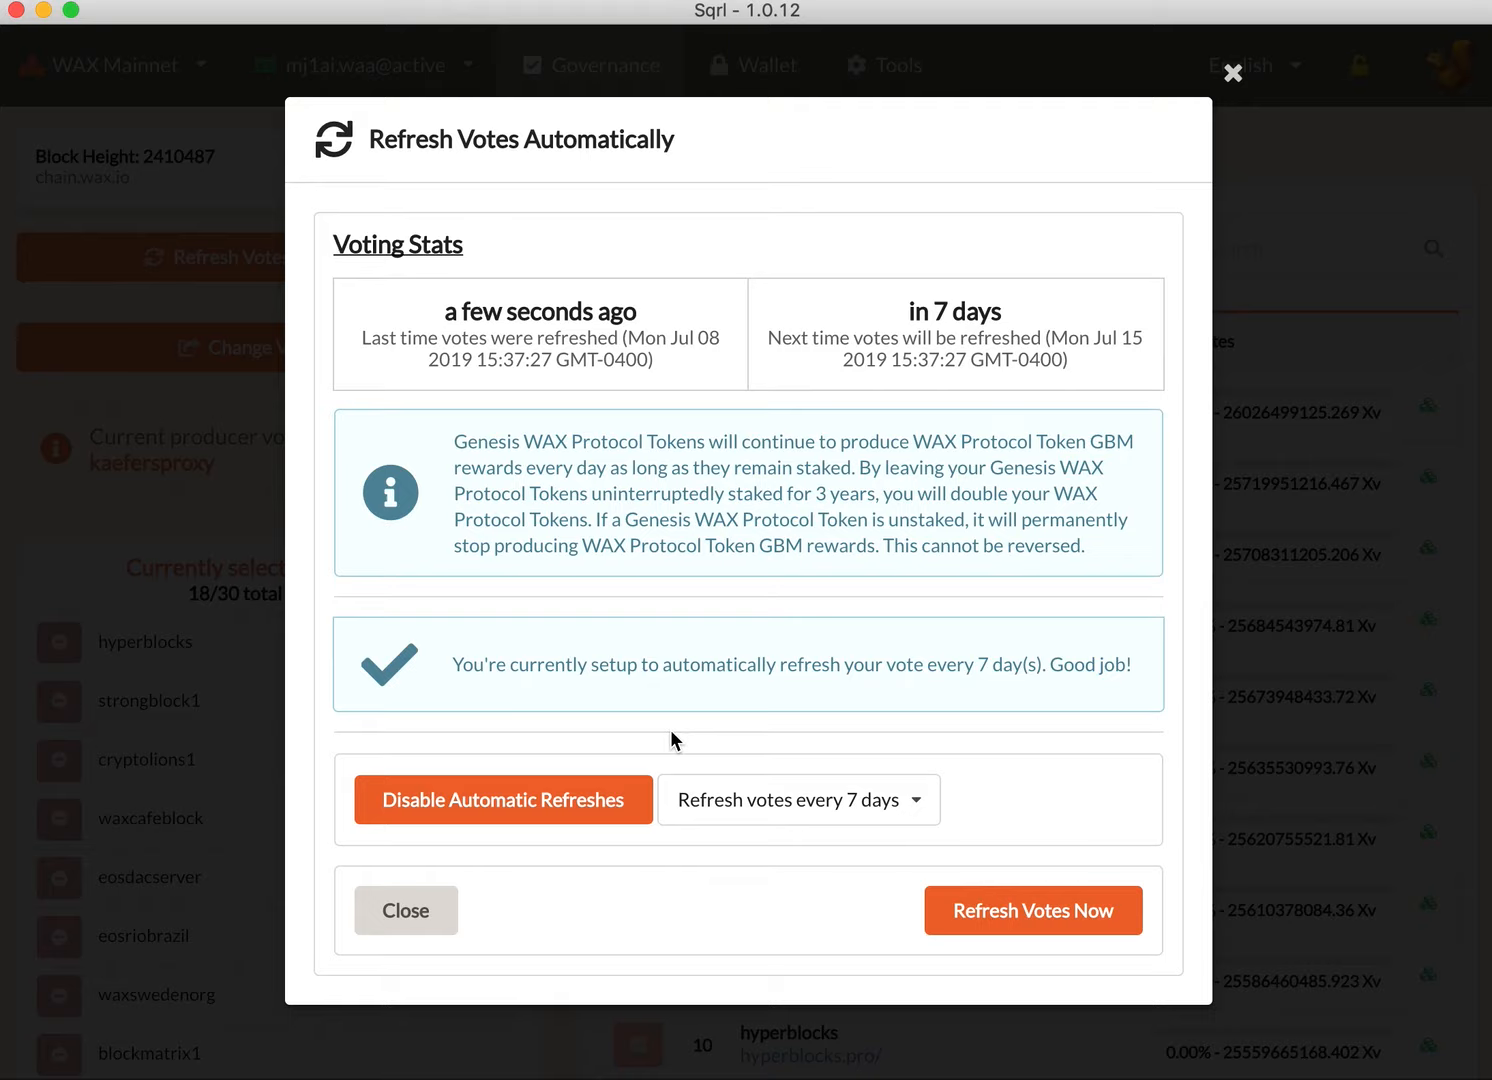
click(433, 911)
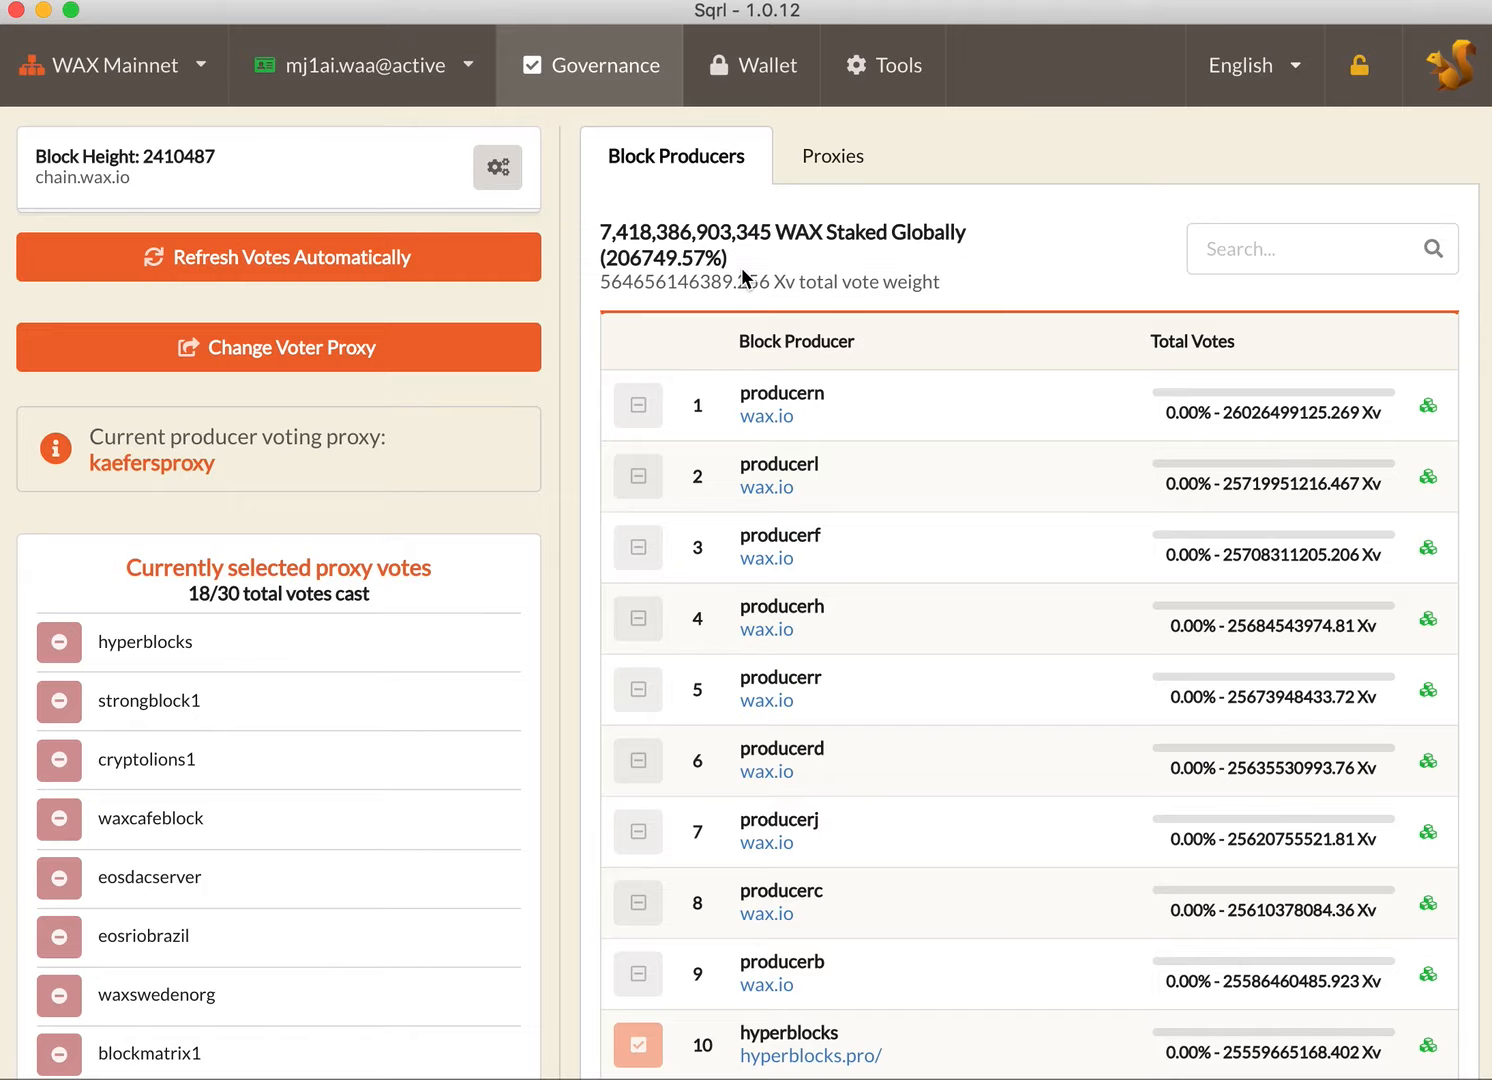
Step: Enable AutoClaim for the wallet's staking and voting rewards, with the option to buy RAM with rewards turned on
click(761, 95)
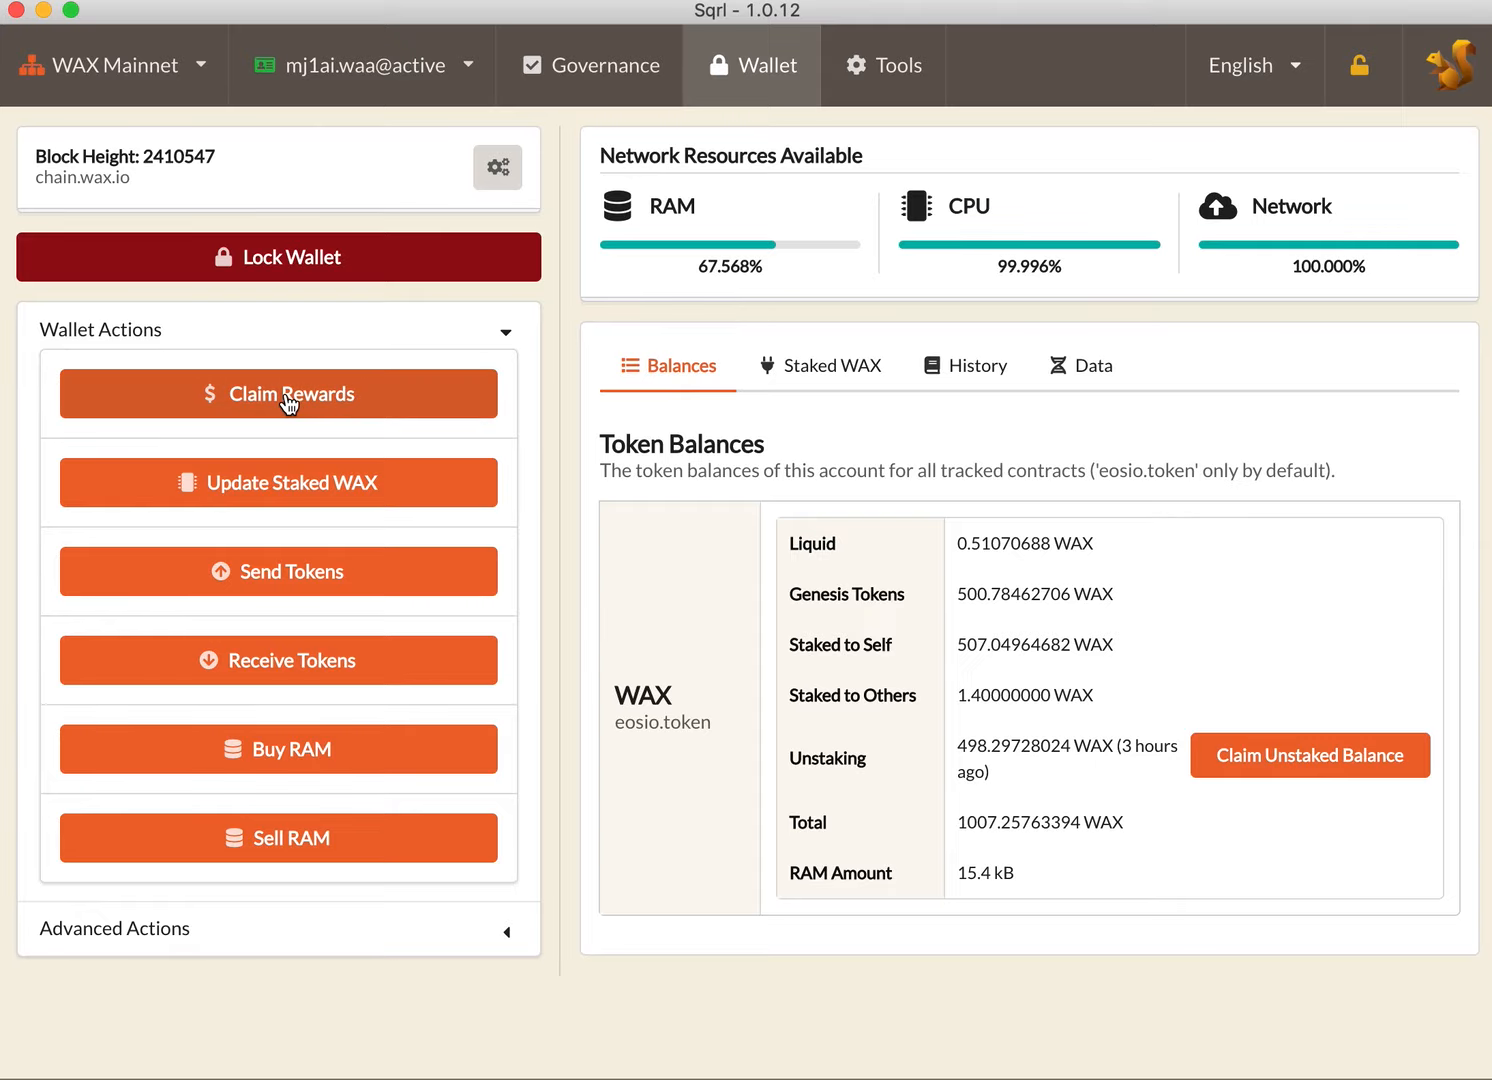
click(288, 400)
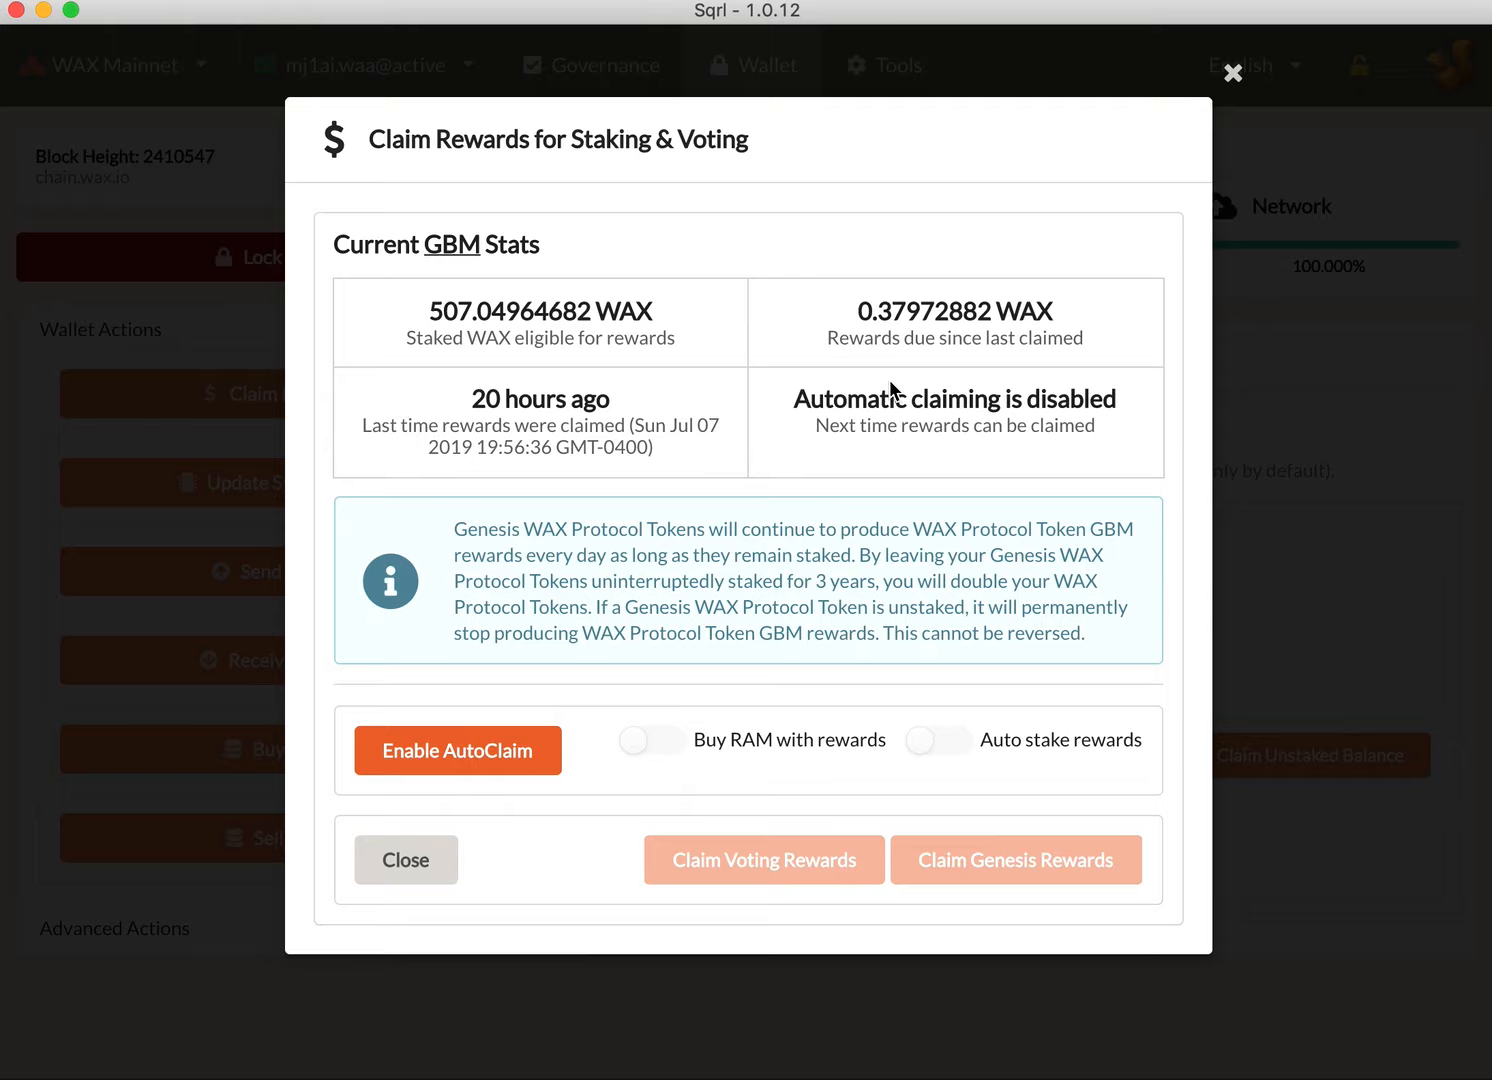
click(448, 760)
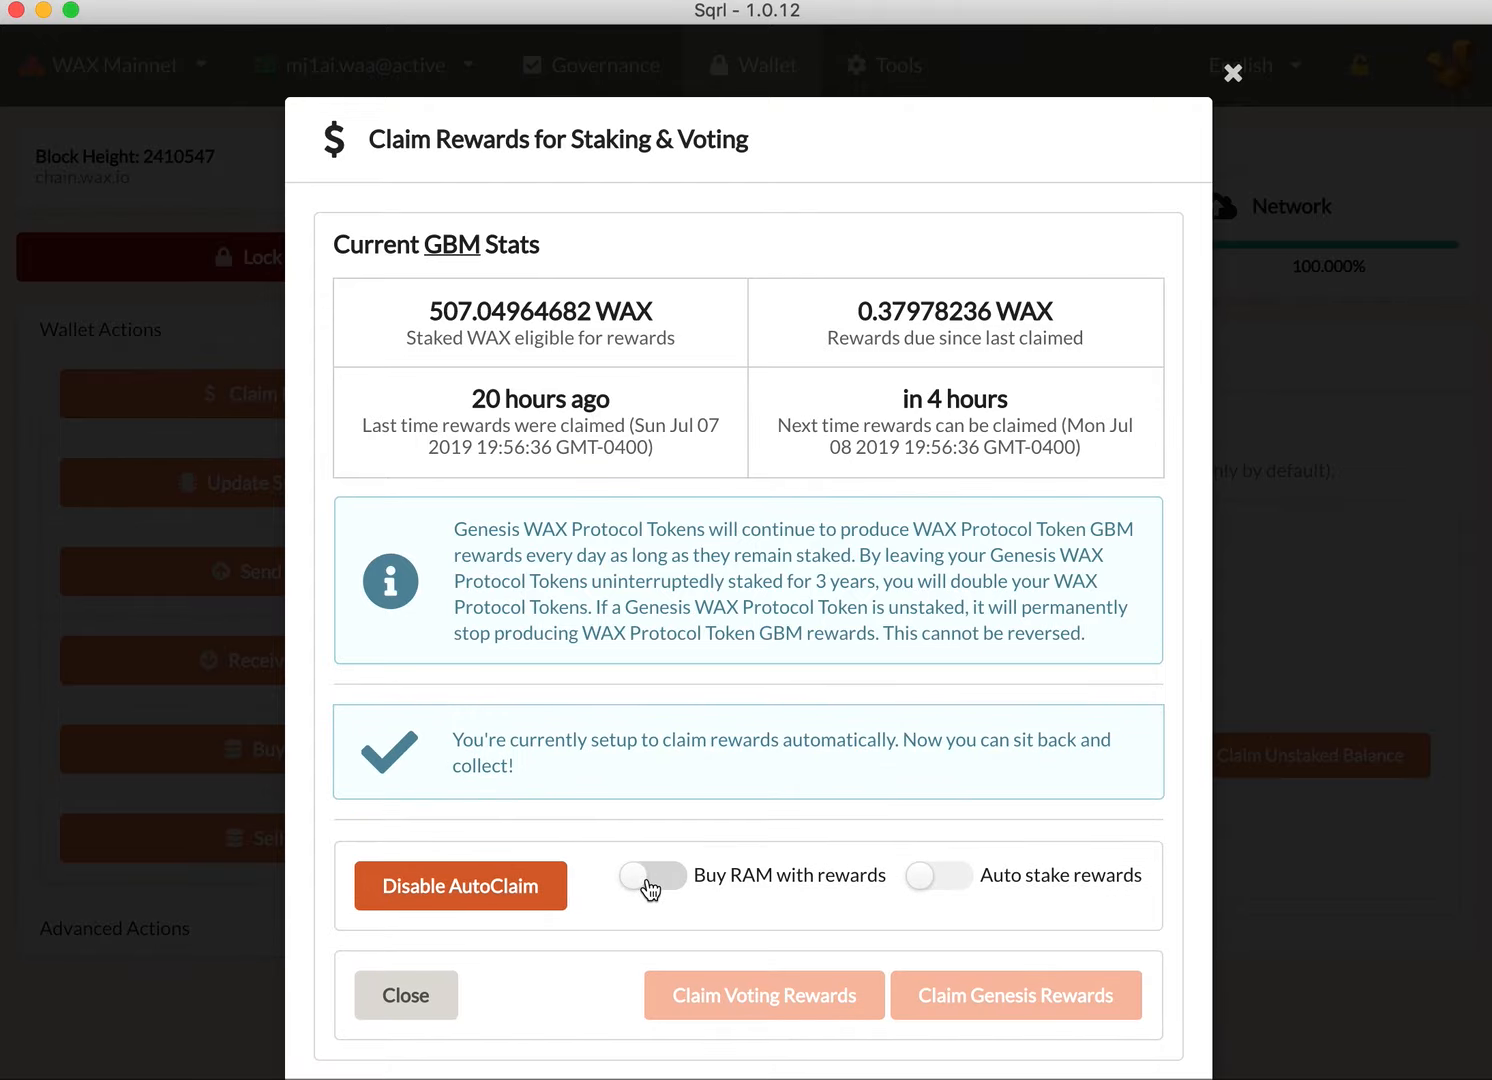
click(650, 886)
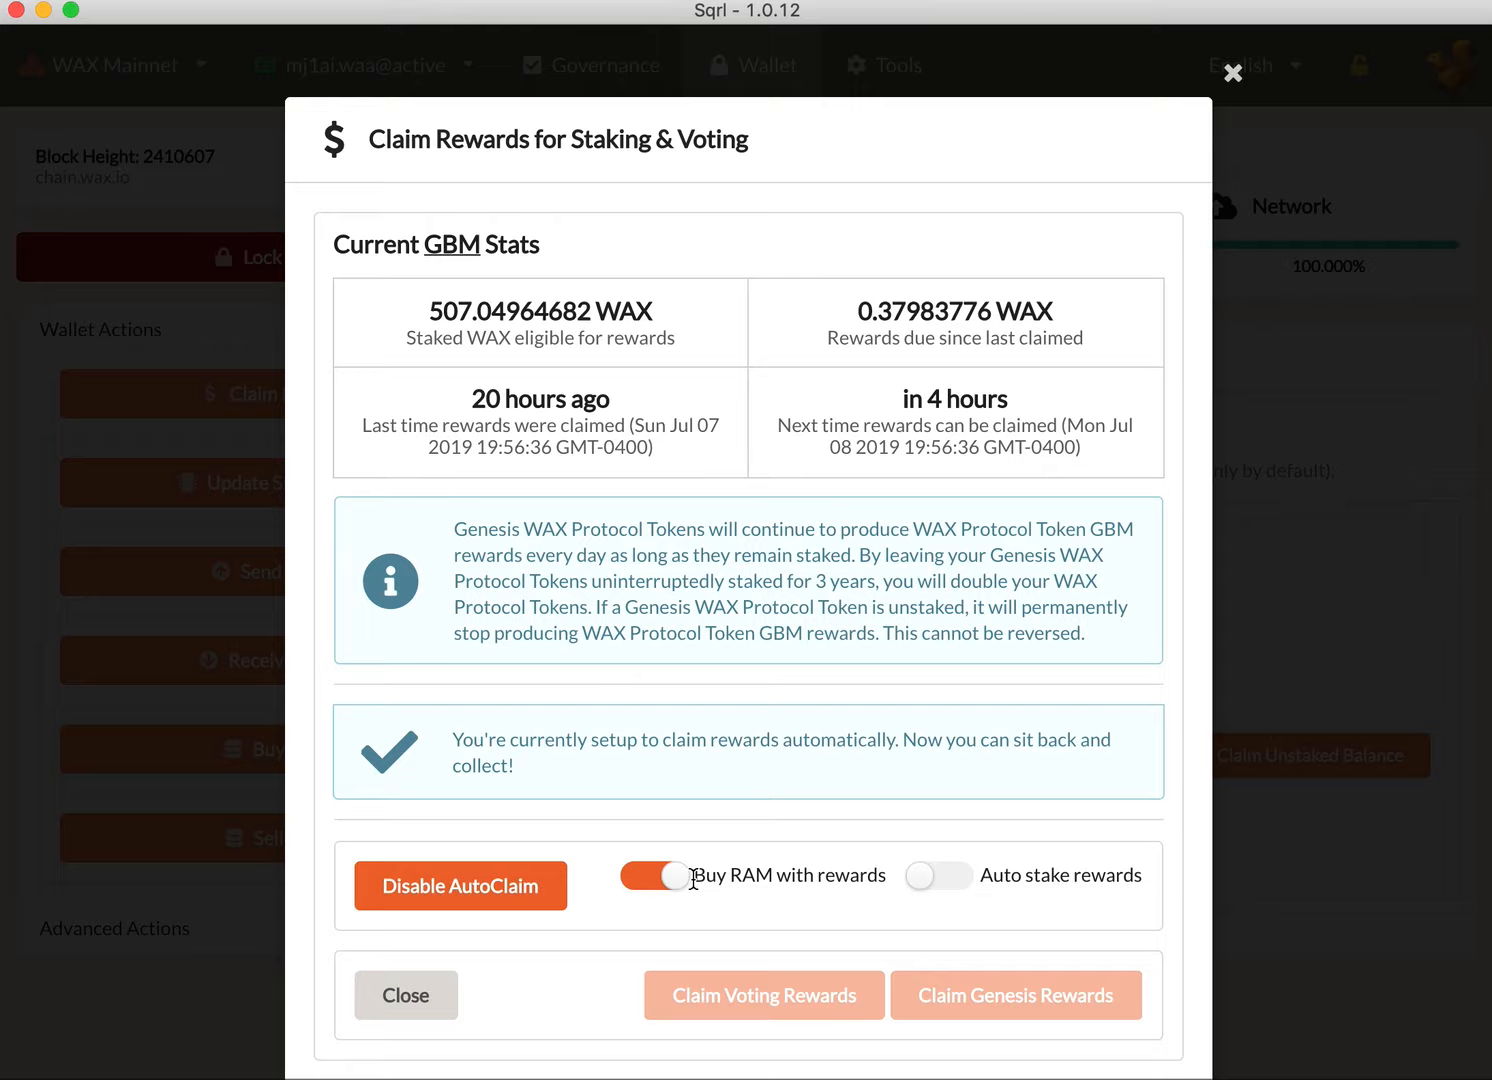
Step: Switch AutoClaim to auto stake rewards and highlight the time until rewards can next be claimed
click(954, 882)
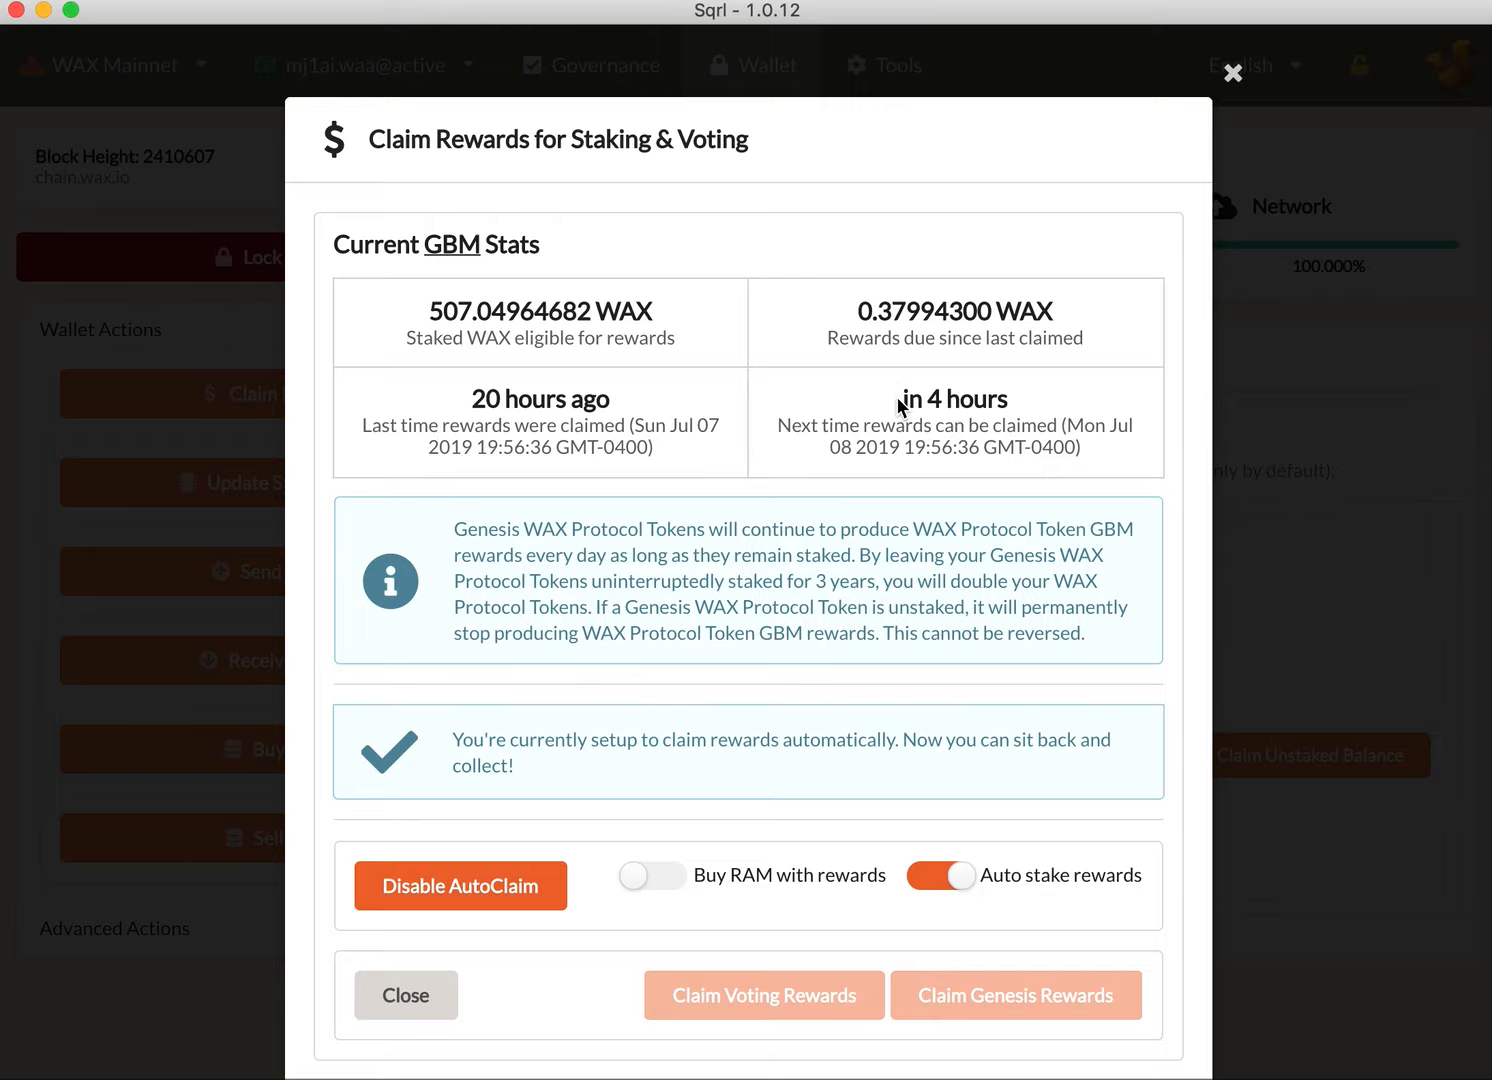
drag(903, 399, 1009, 400)
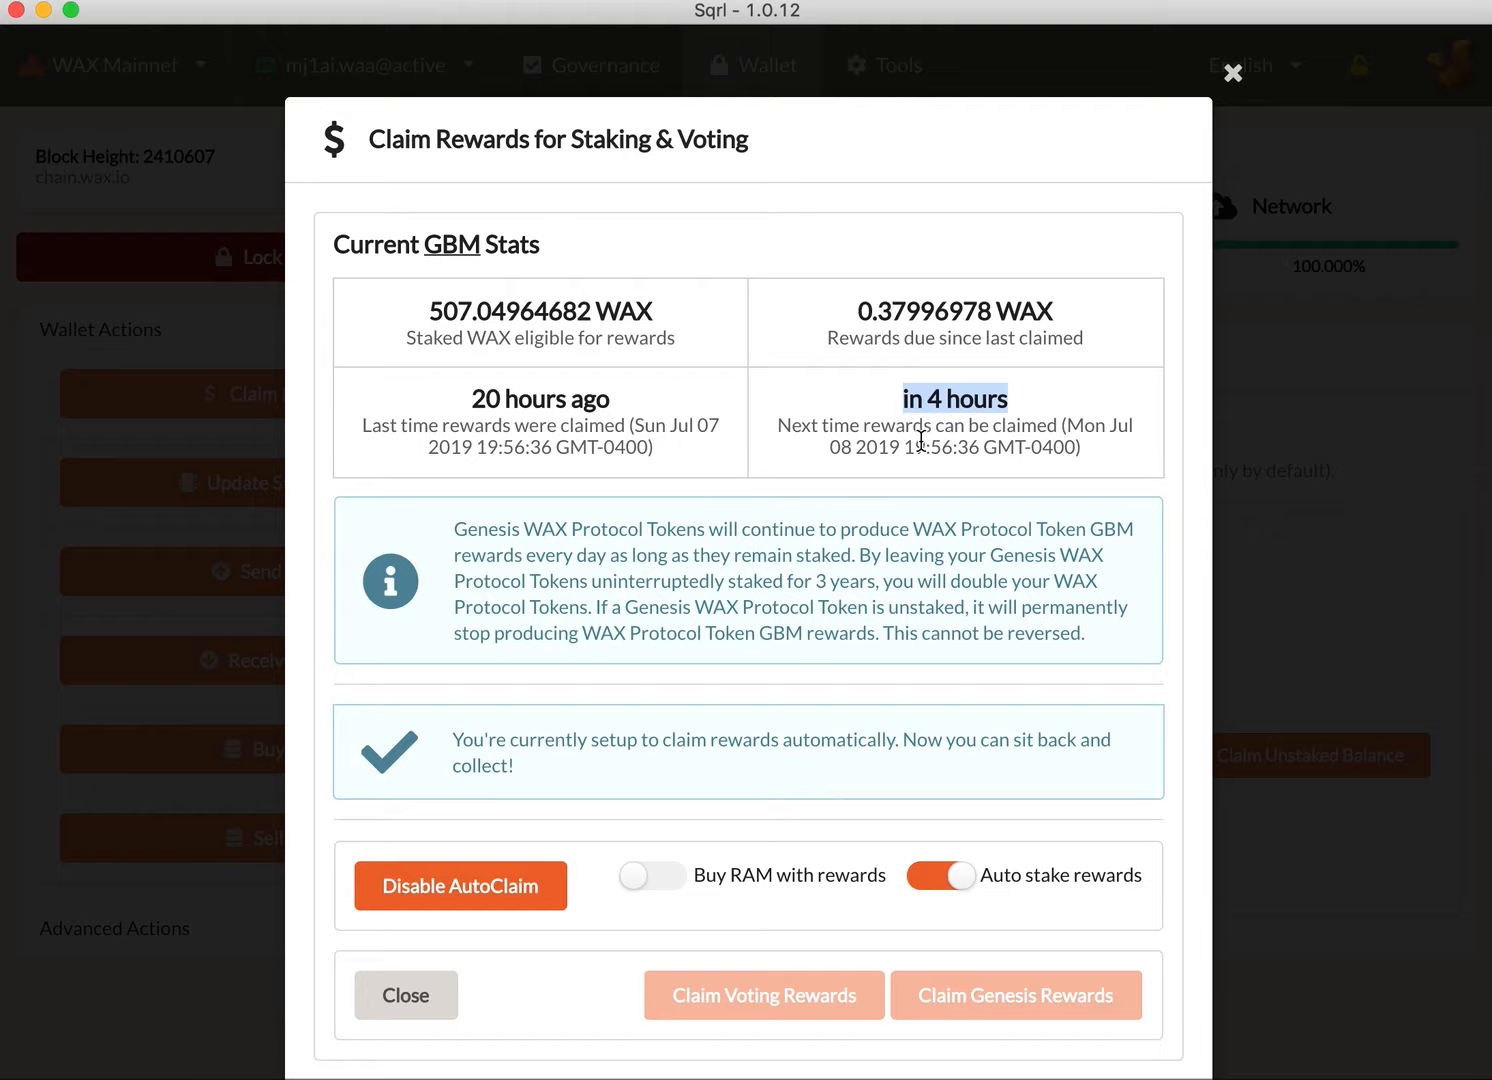
click(809, 676)
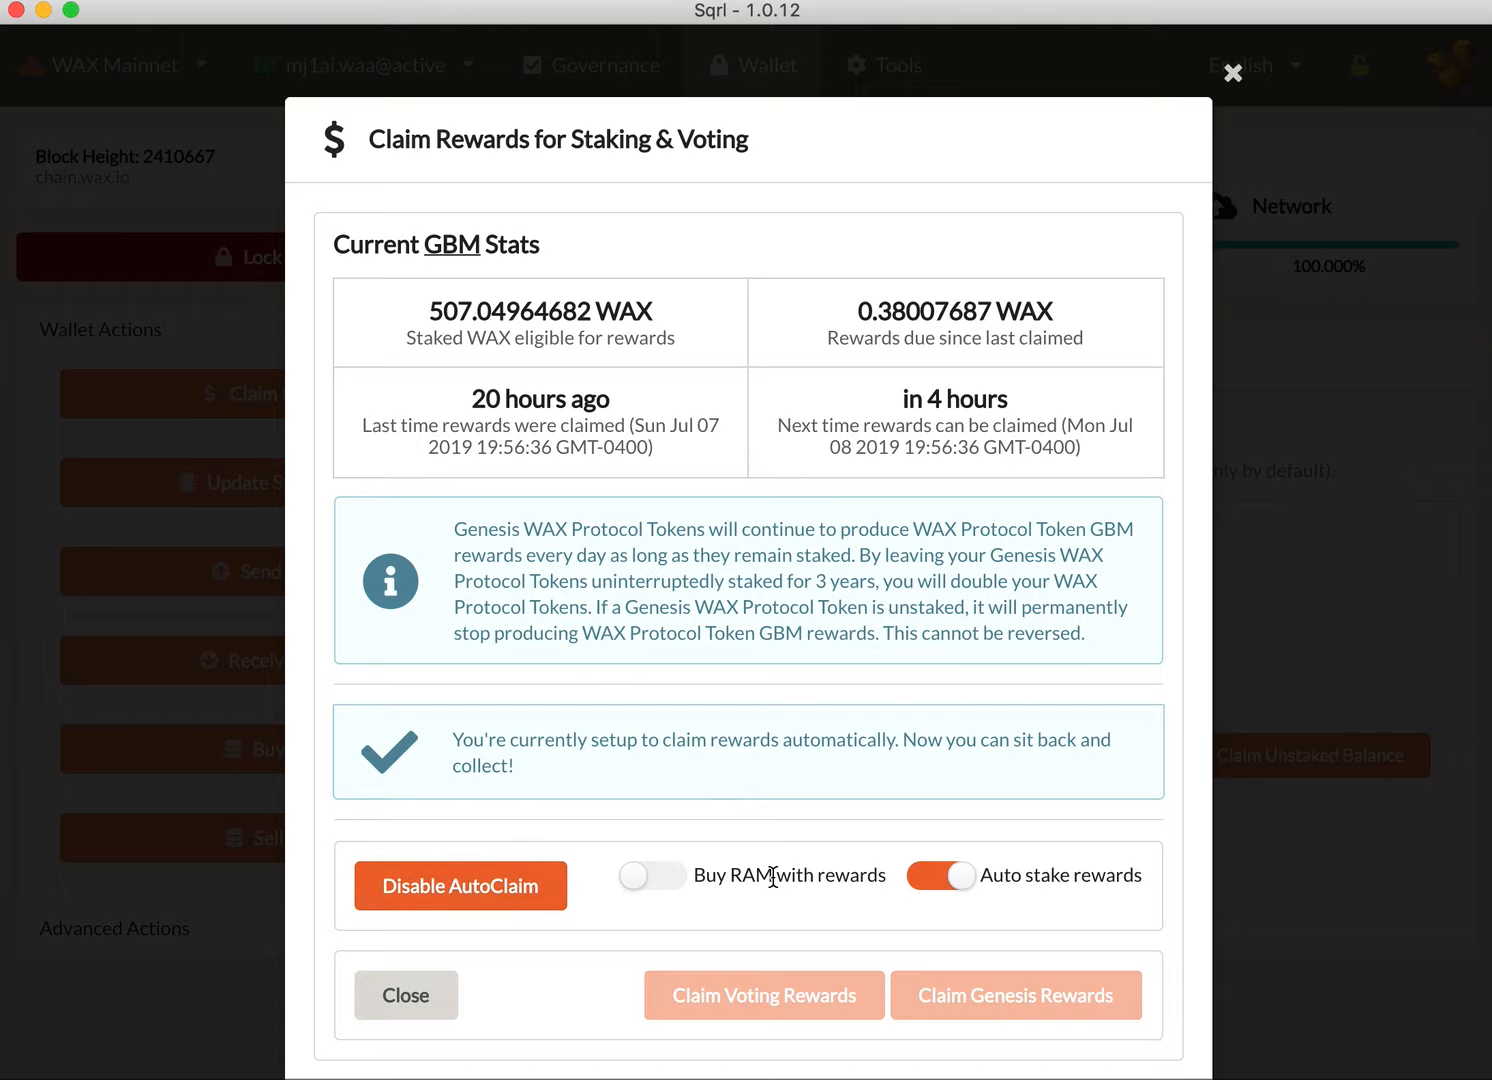
Step: Set AutoClaim to buy RAM with rewards and close the claim rewards settings
click(661, 880)
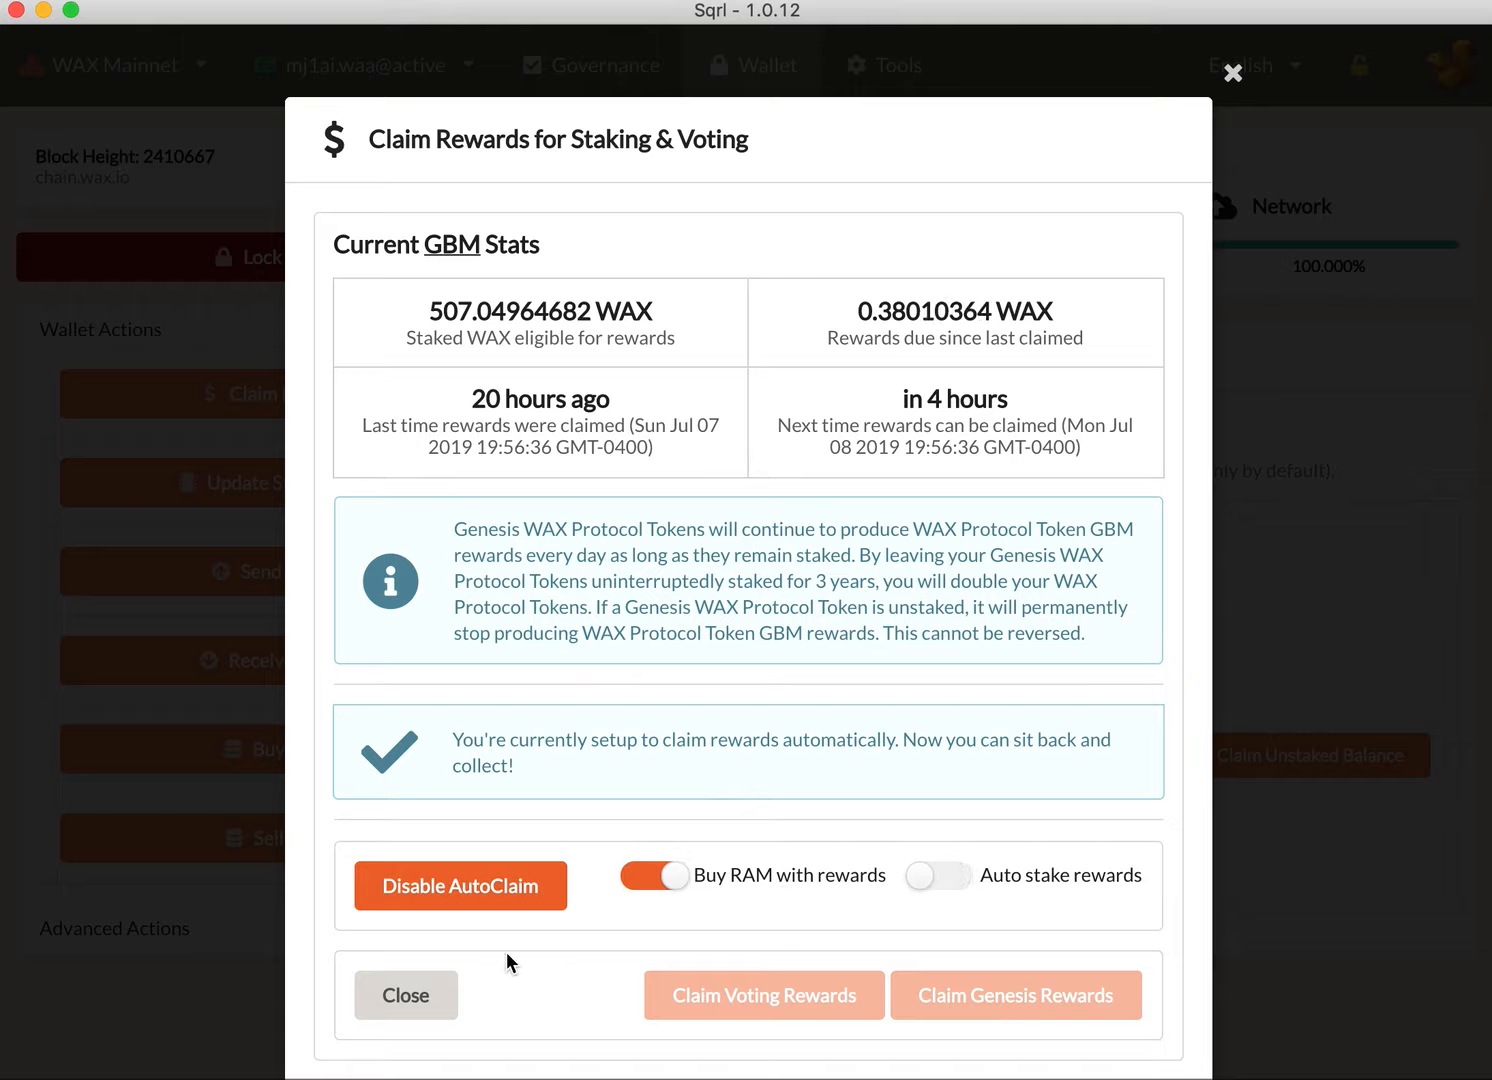
click(408, 996)
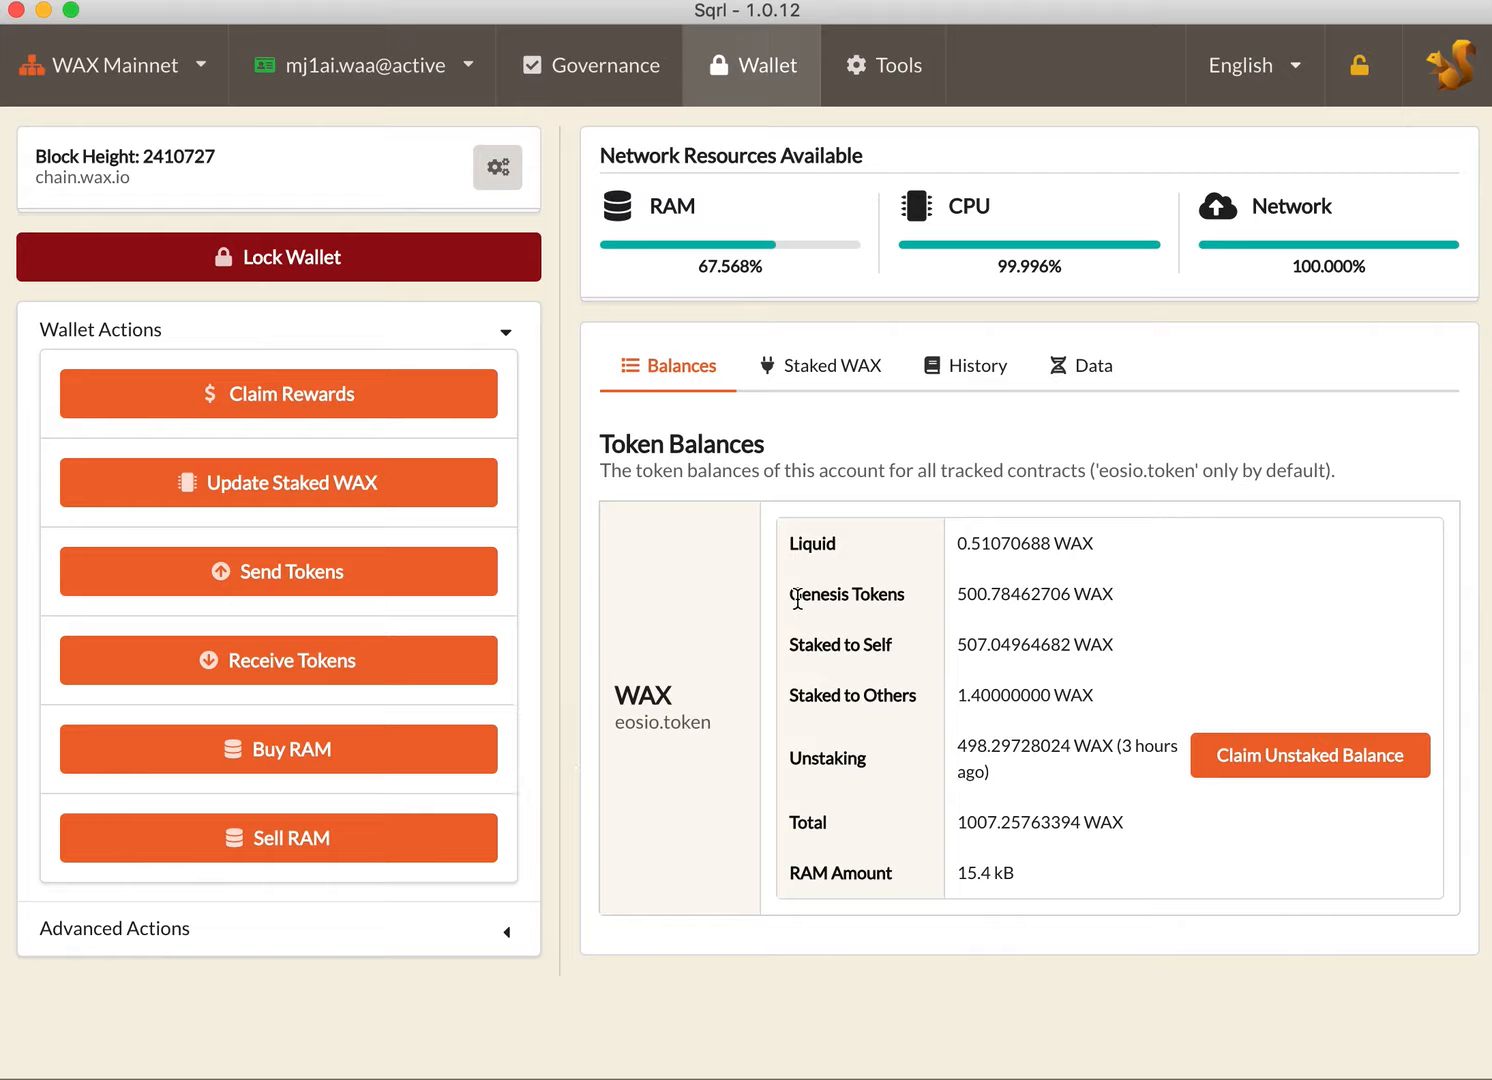
Step: Highlight the Genesis Tokens amount in the wallet's token balances
drag(786, 594, 1138, 600)
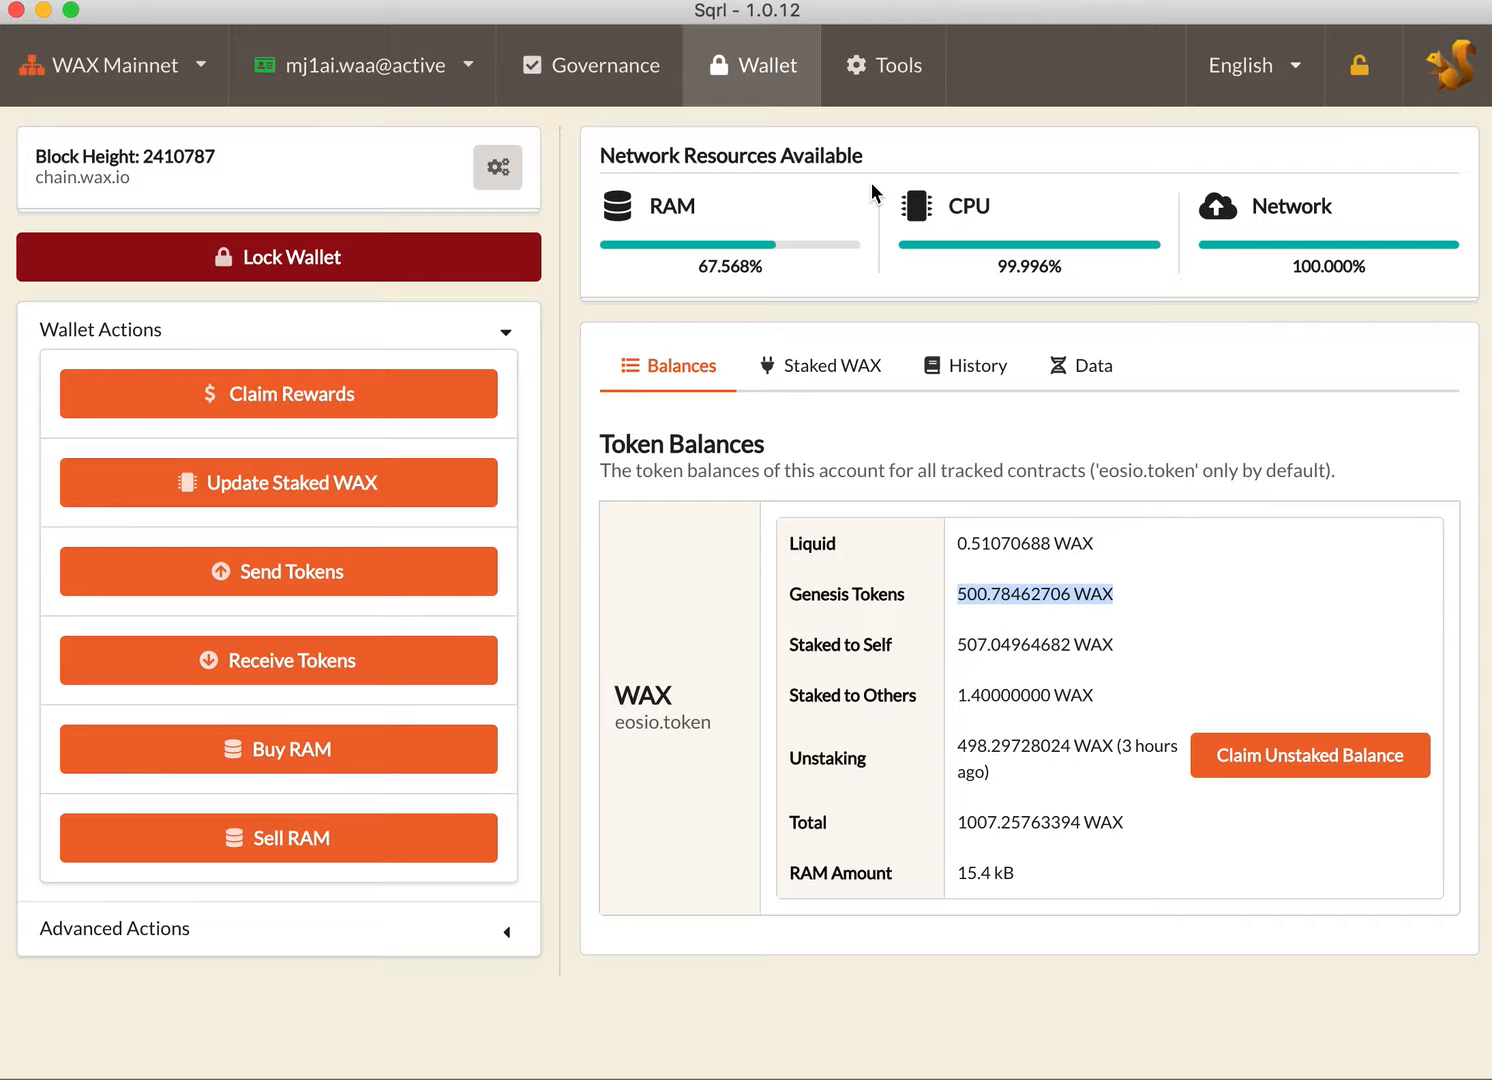
Step: Generate a new public/private key pair with the Key Generator and copy it to the clipboard
click(890, 85)
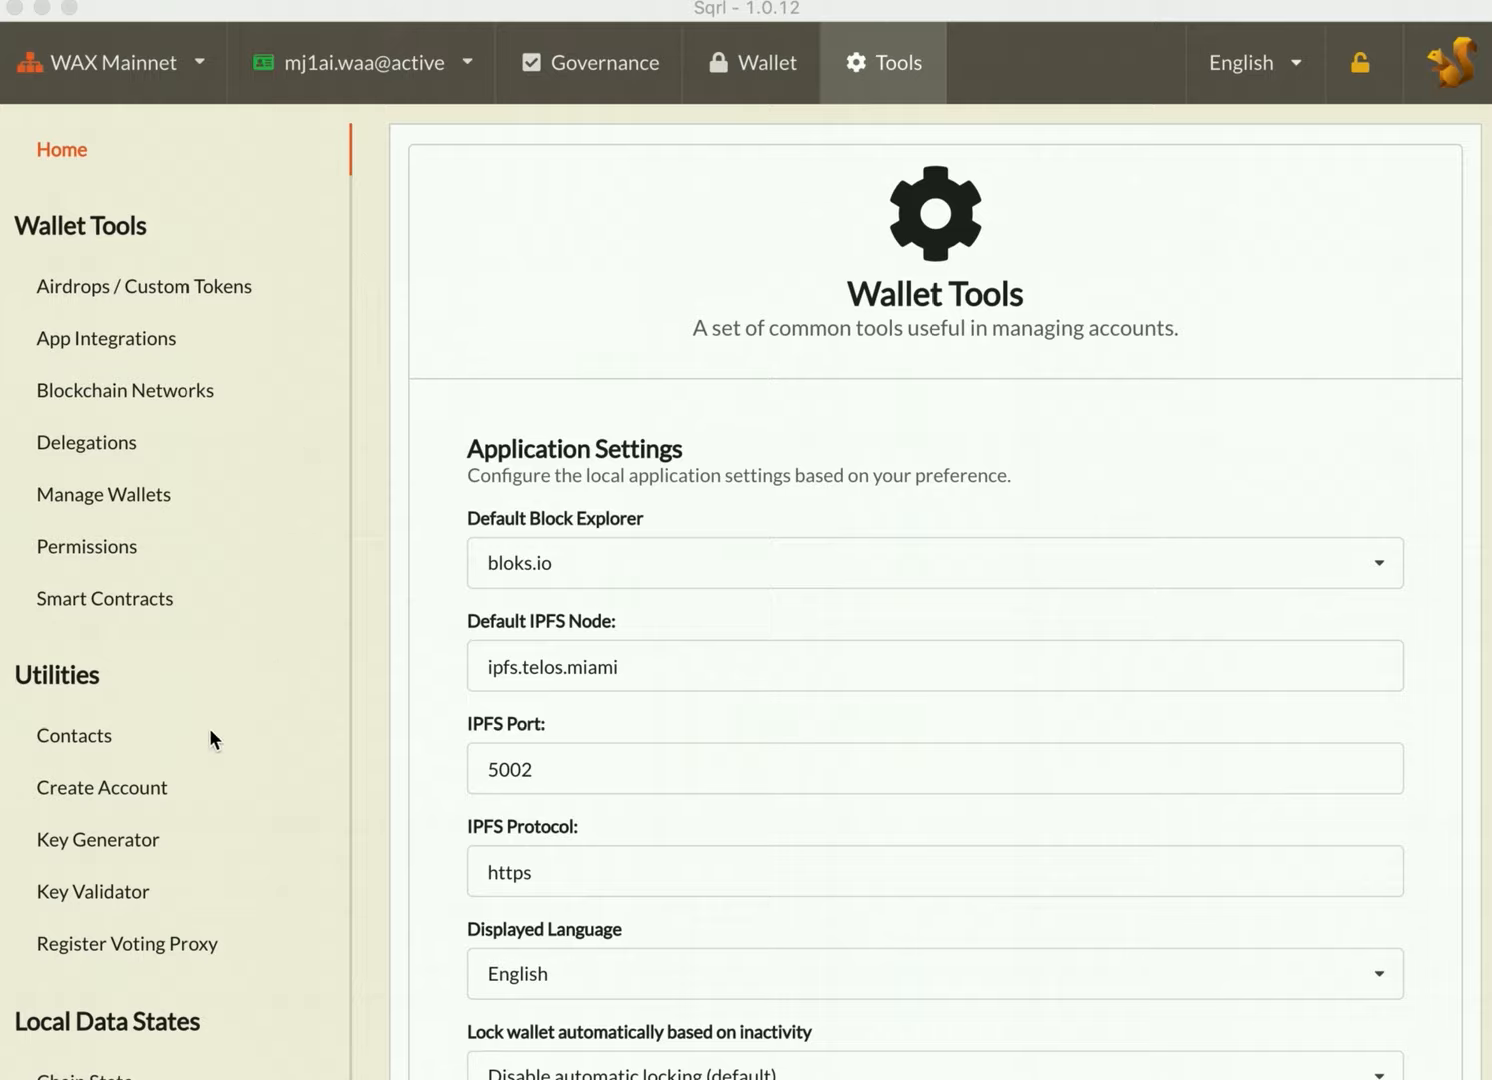
click(109, 843)
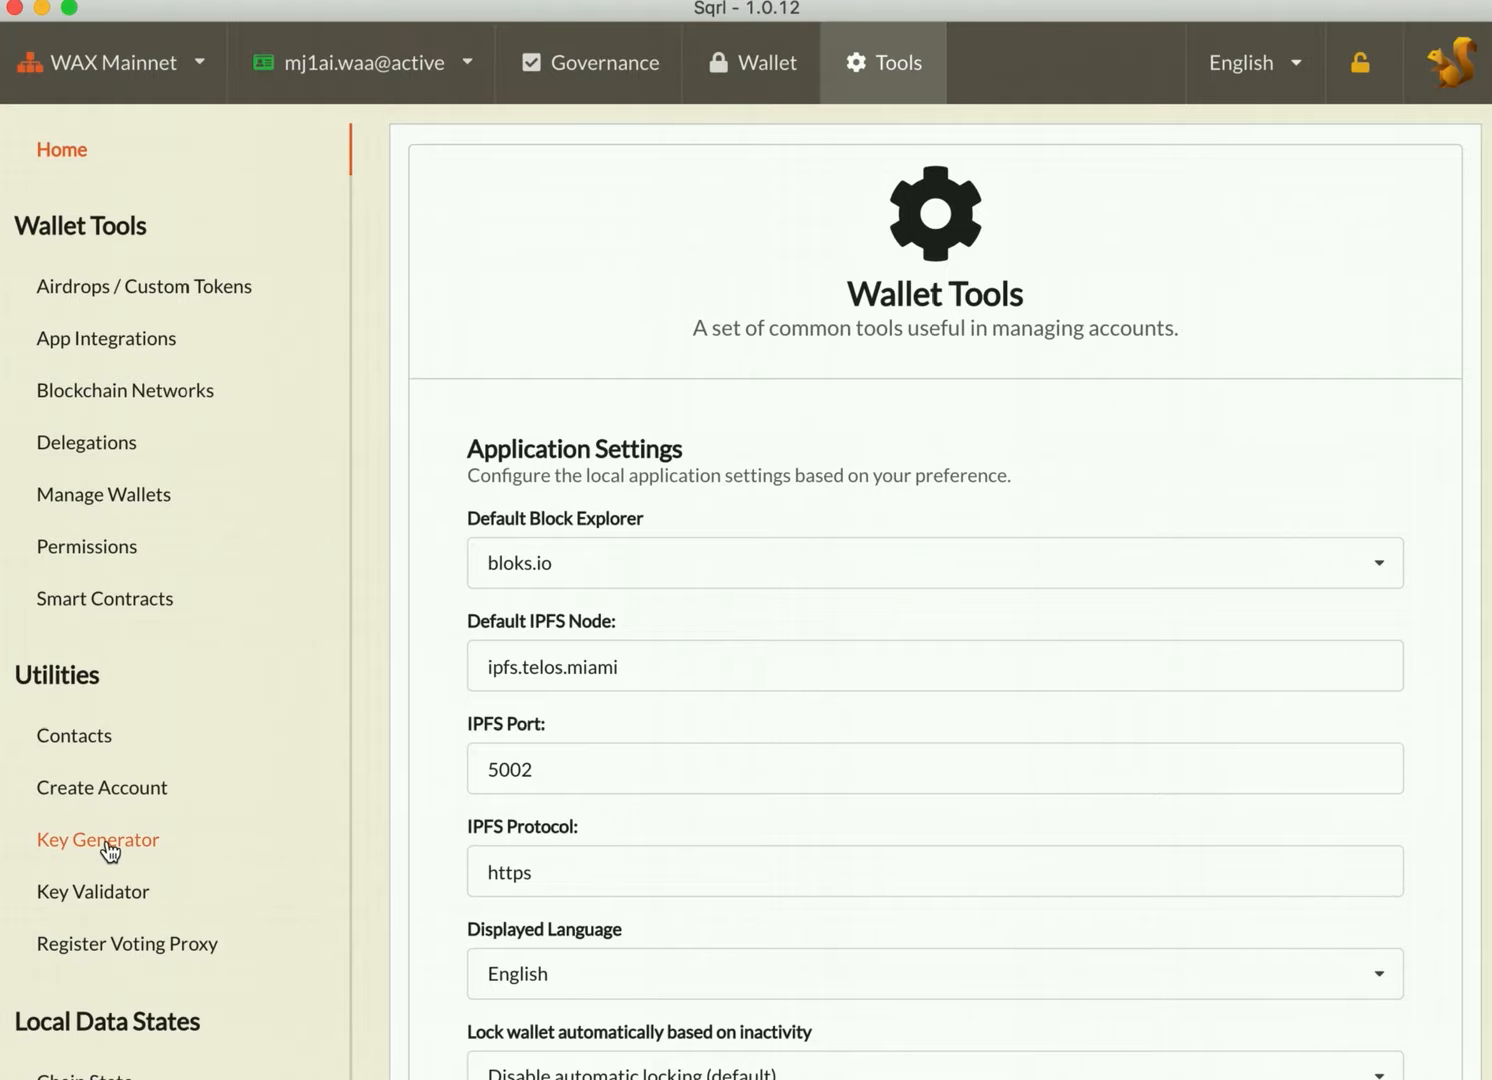
click(109, 849)
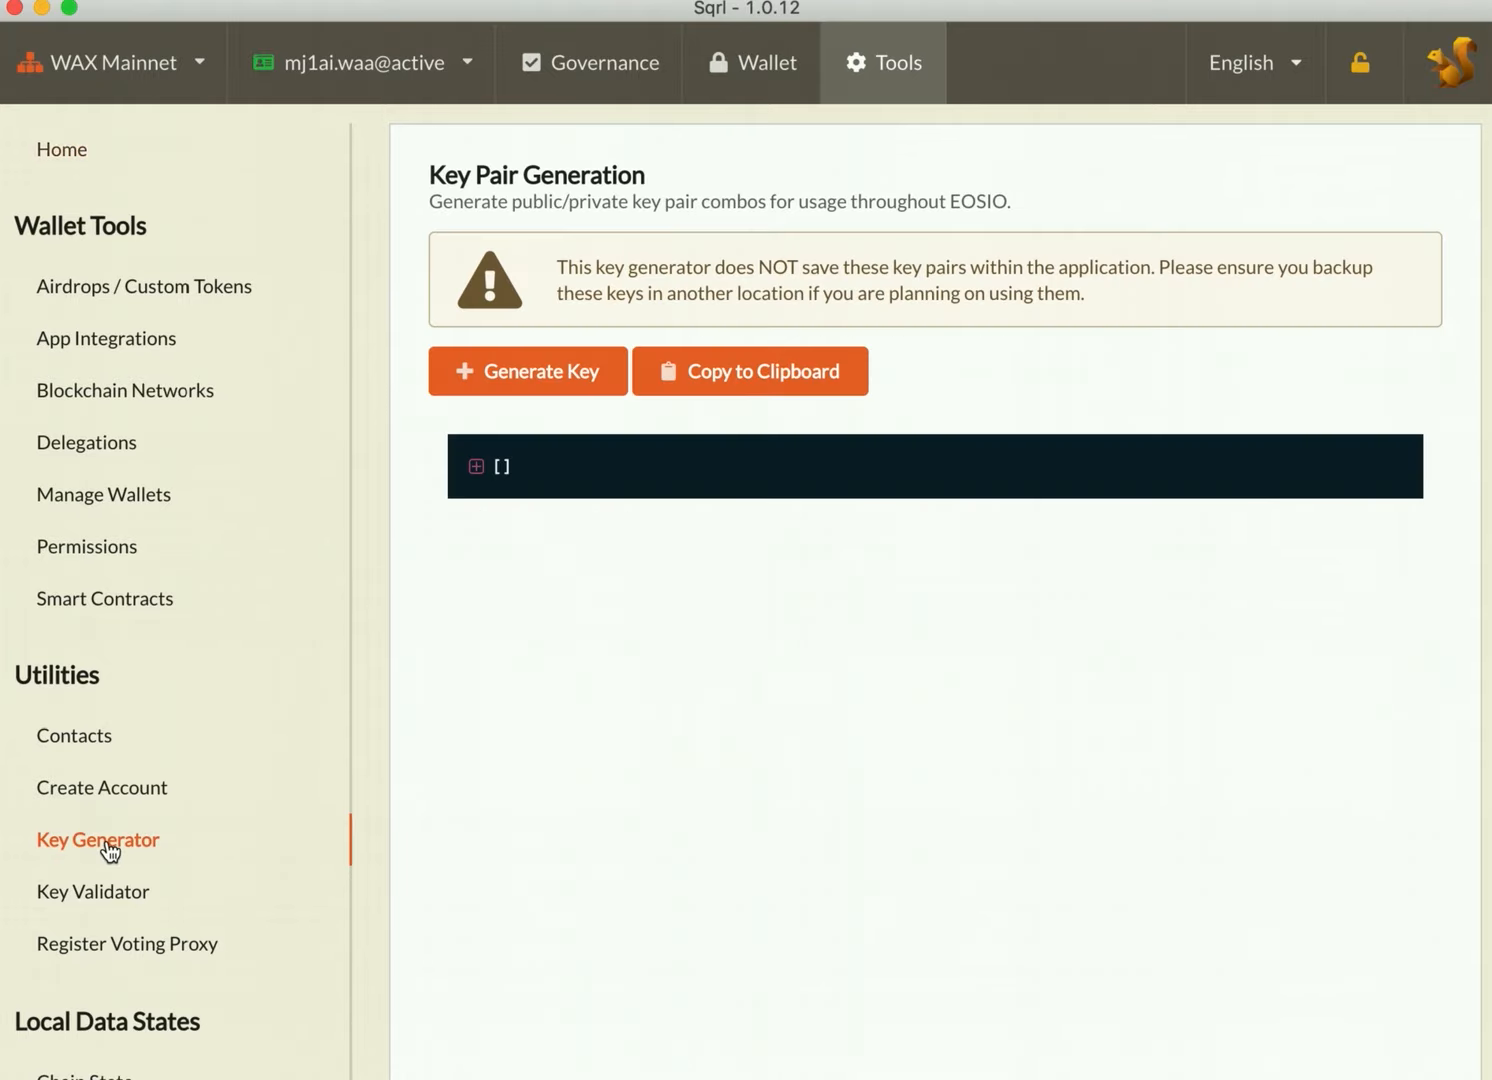
click(535, 373)
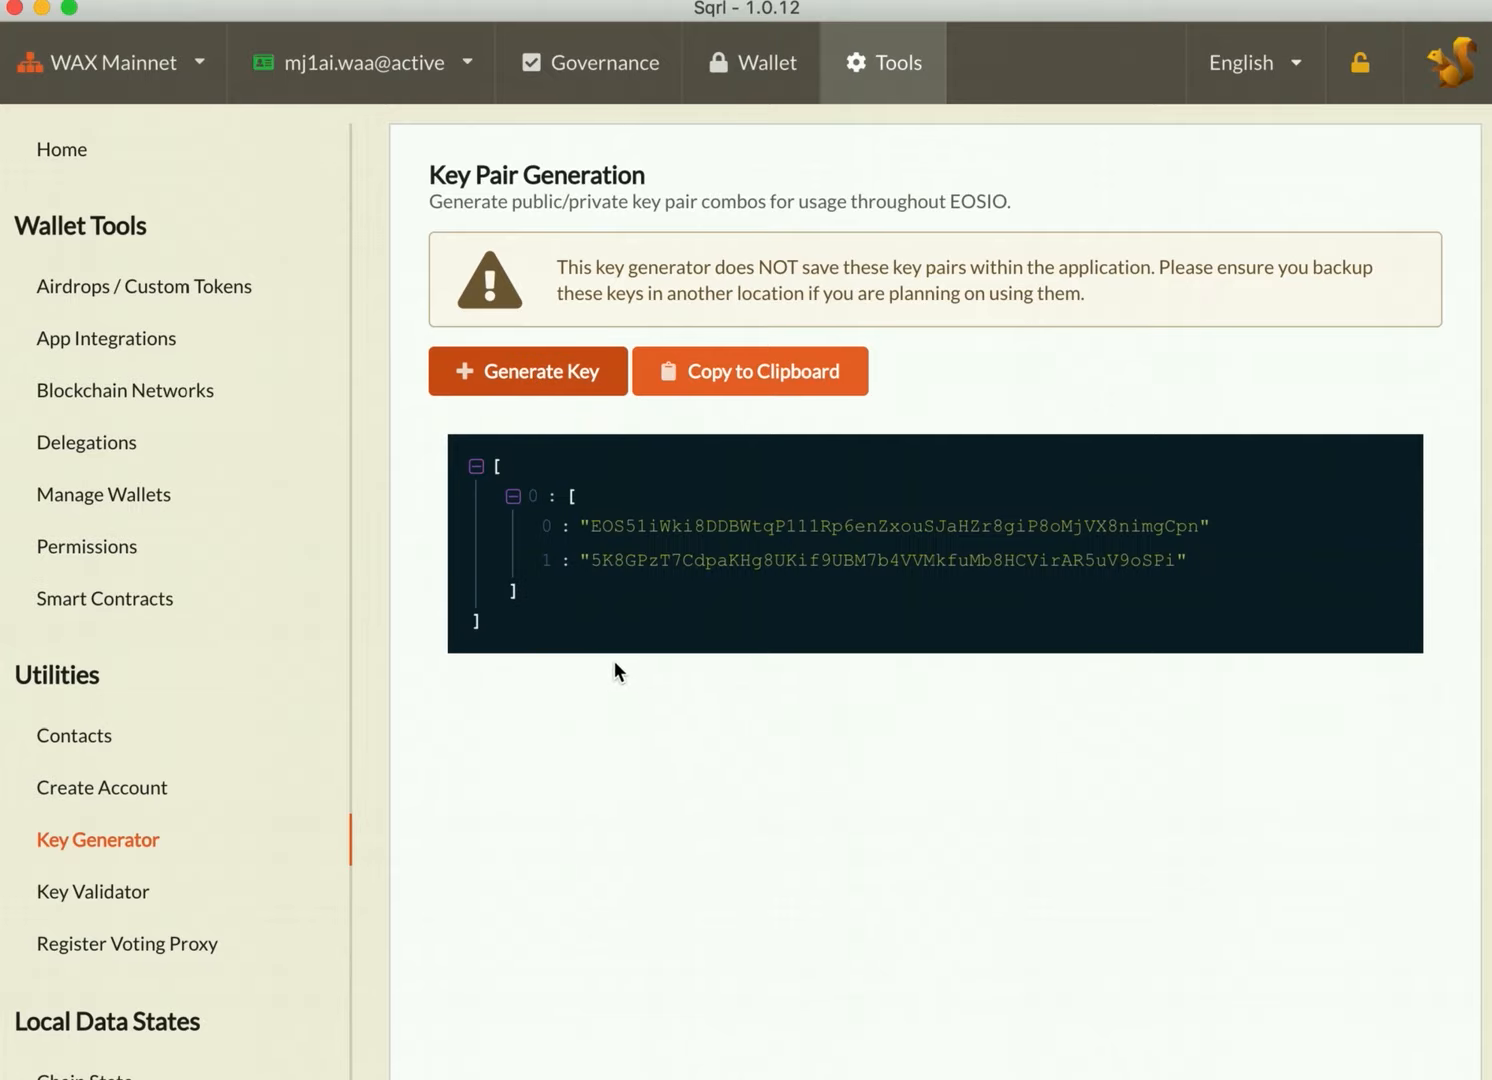
click(742, 372)
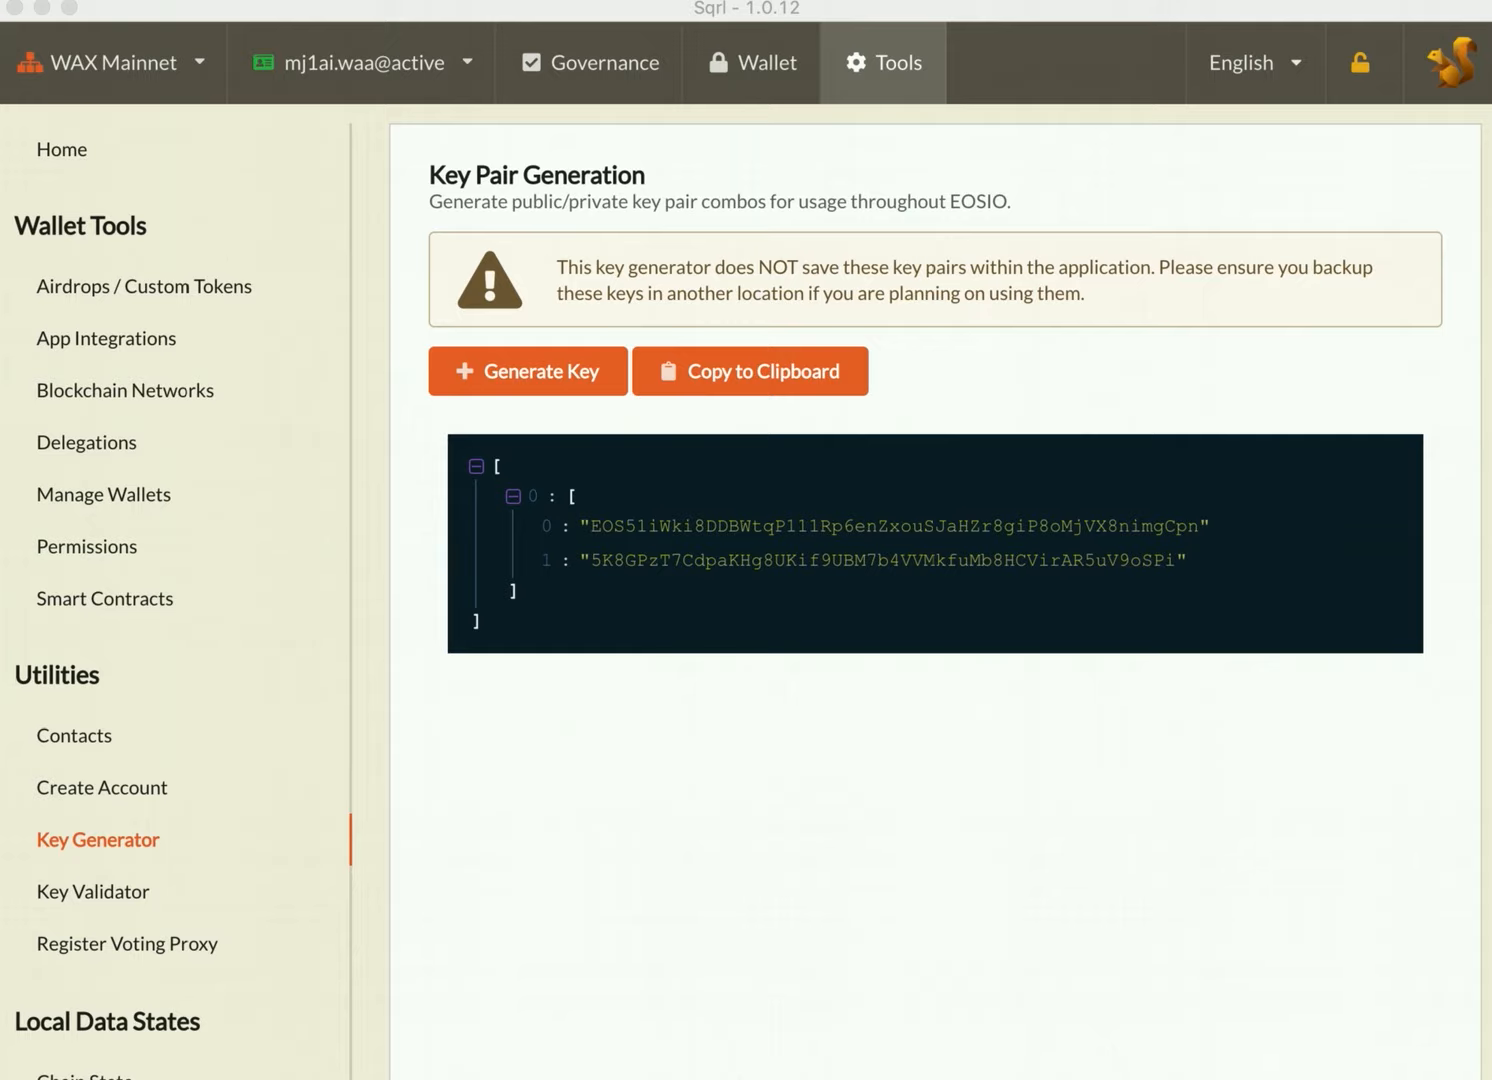
click(698, 873)
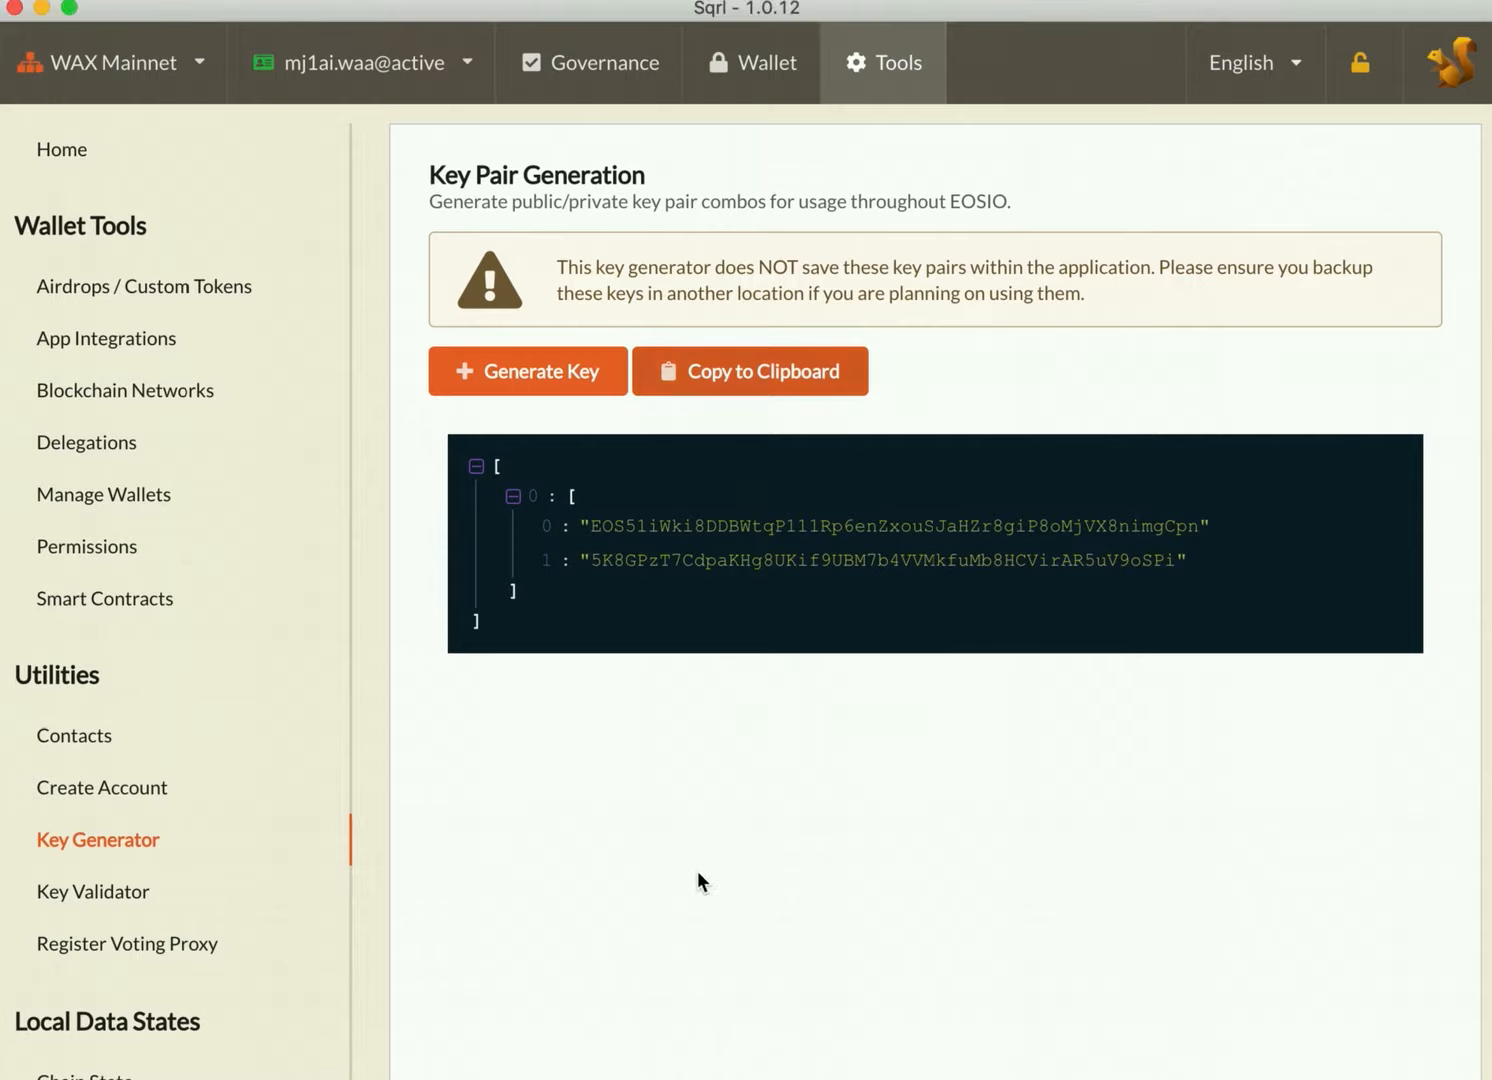
Step: Start a new account permission named autoclaim under the active parent, using the generated public key
click(101, 557)
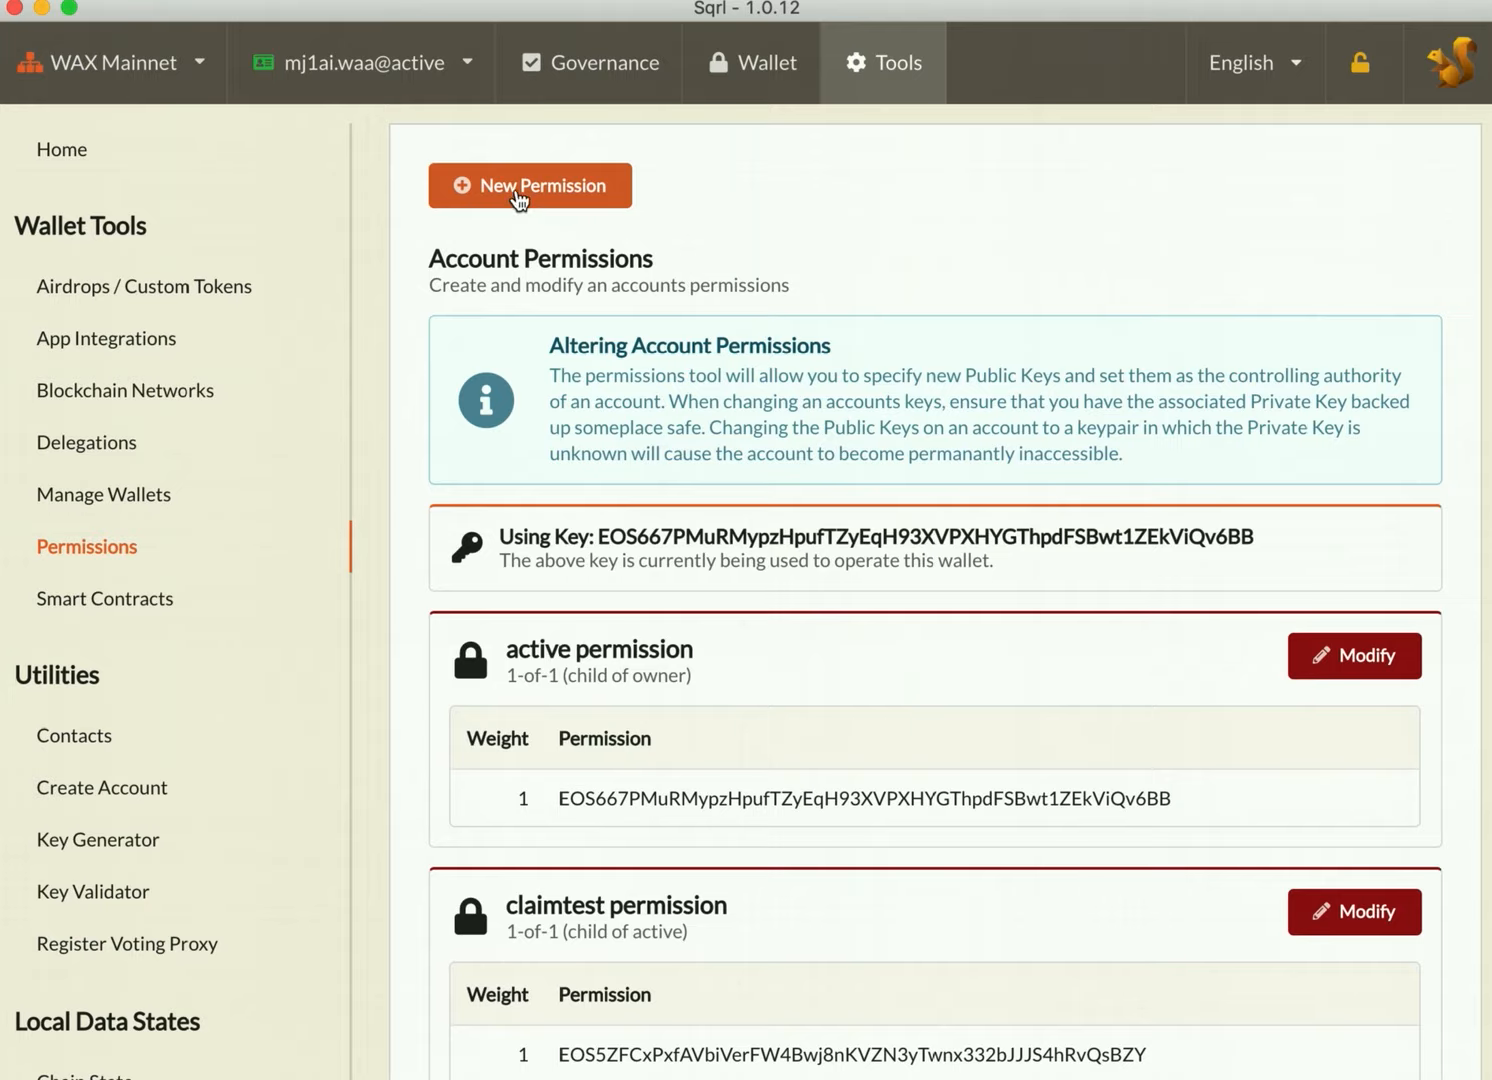
click(543, 188)
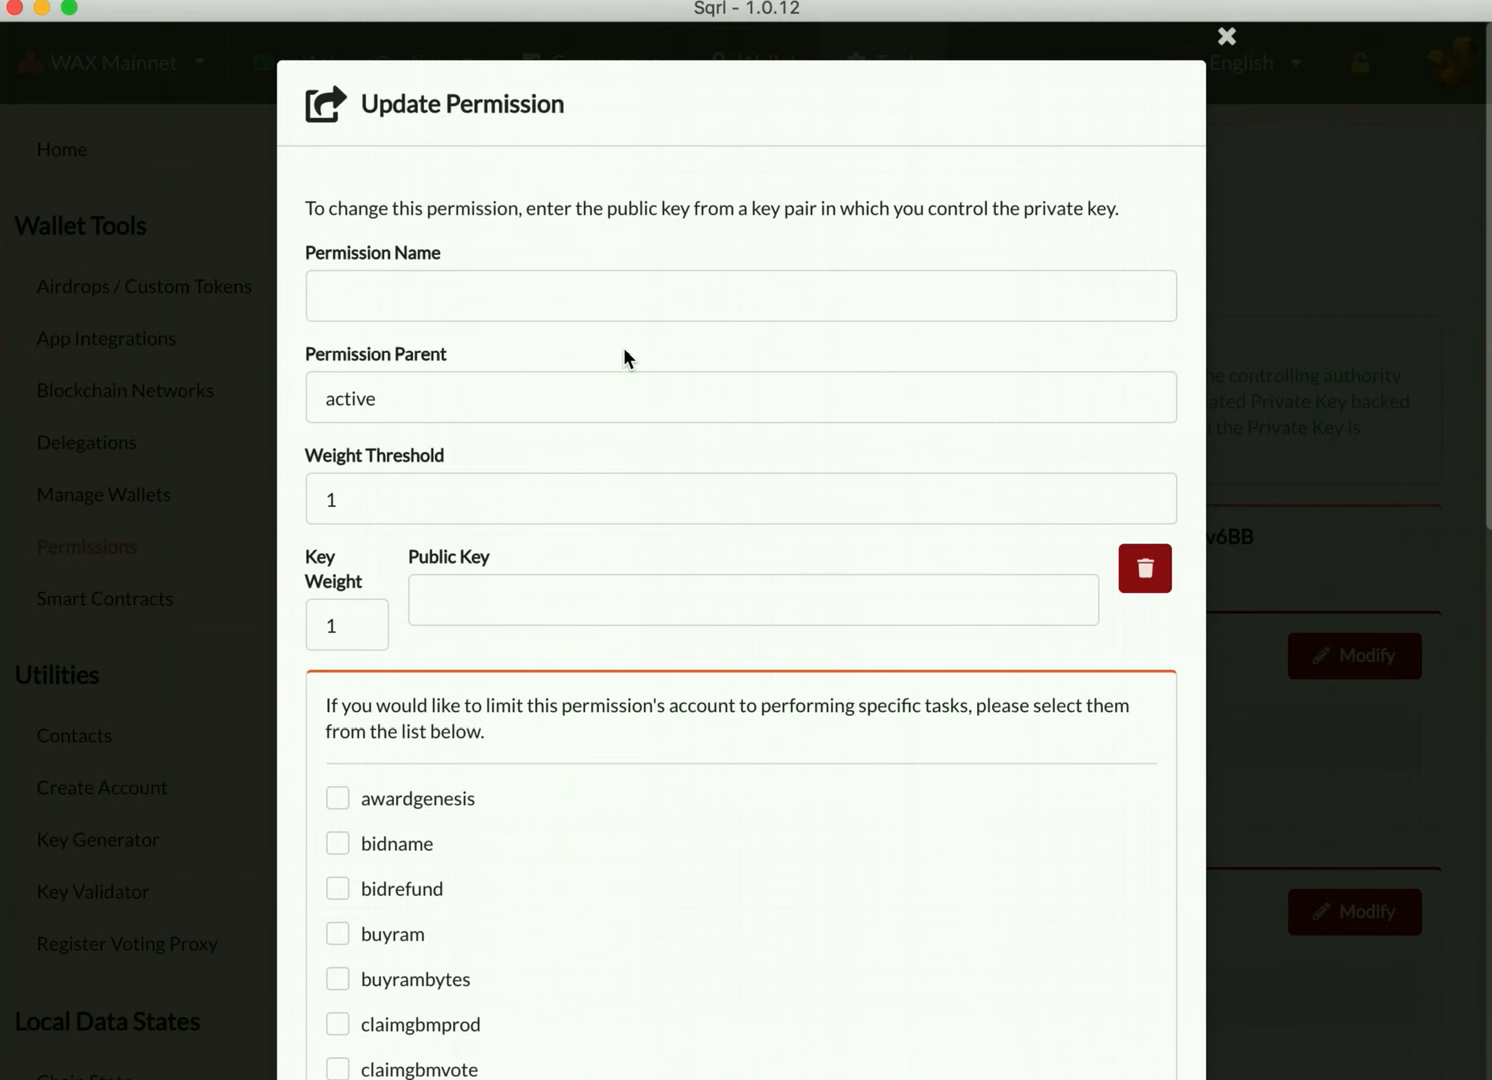
click(461, 293)
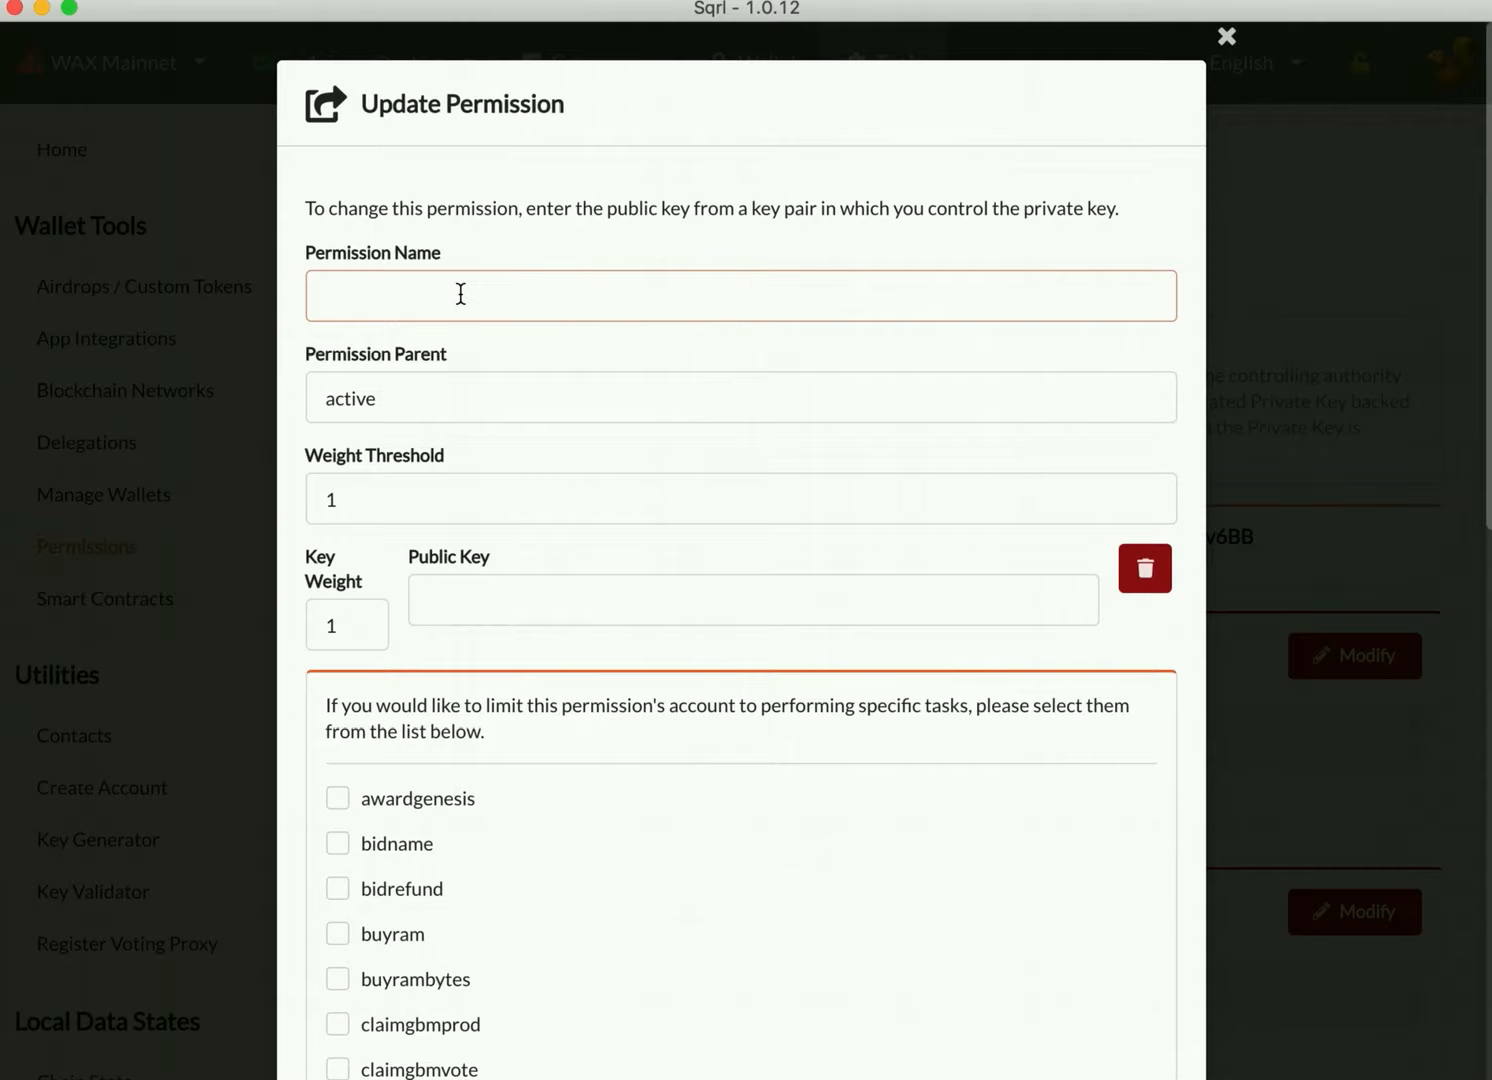
text(autoclaim)
click(474, 604)
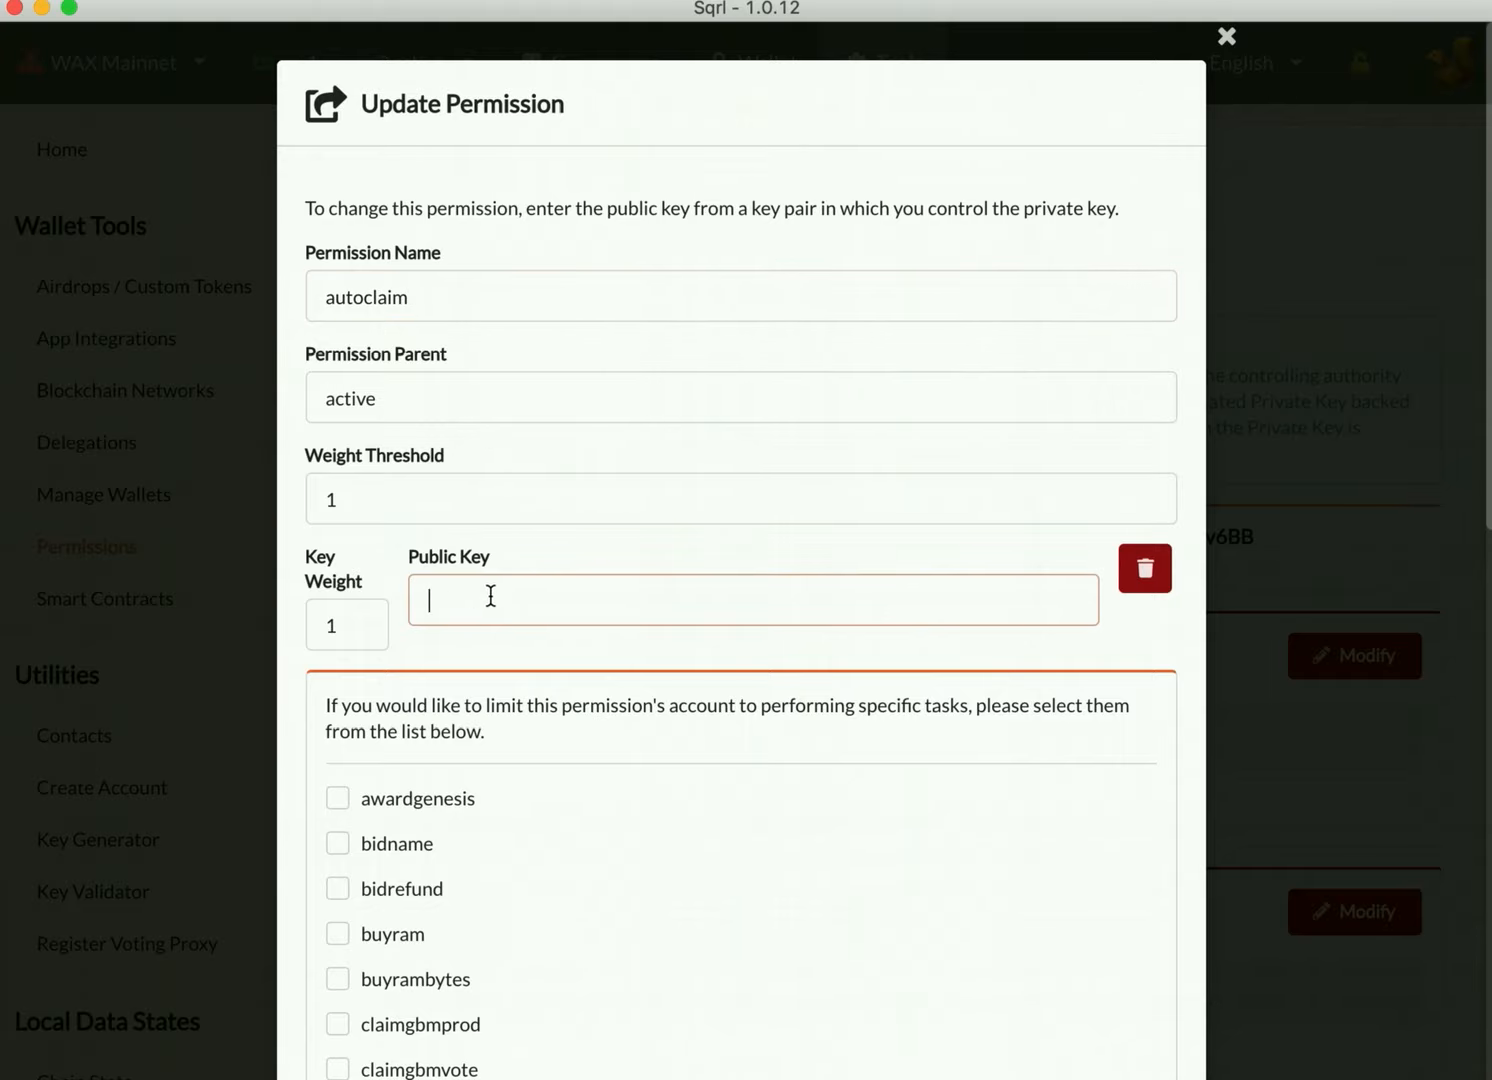
key(super+v)
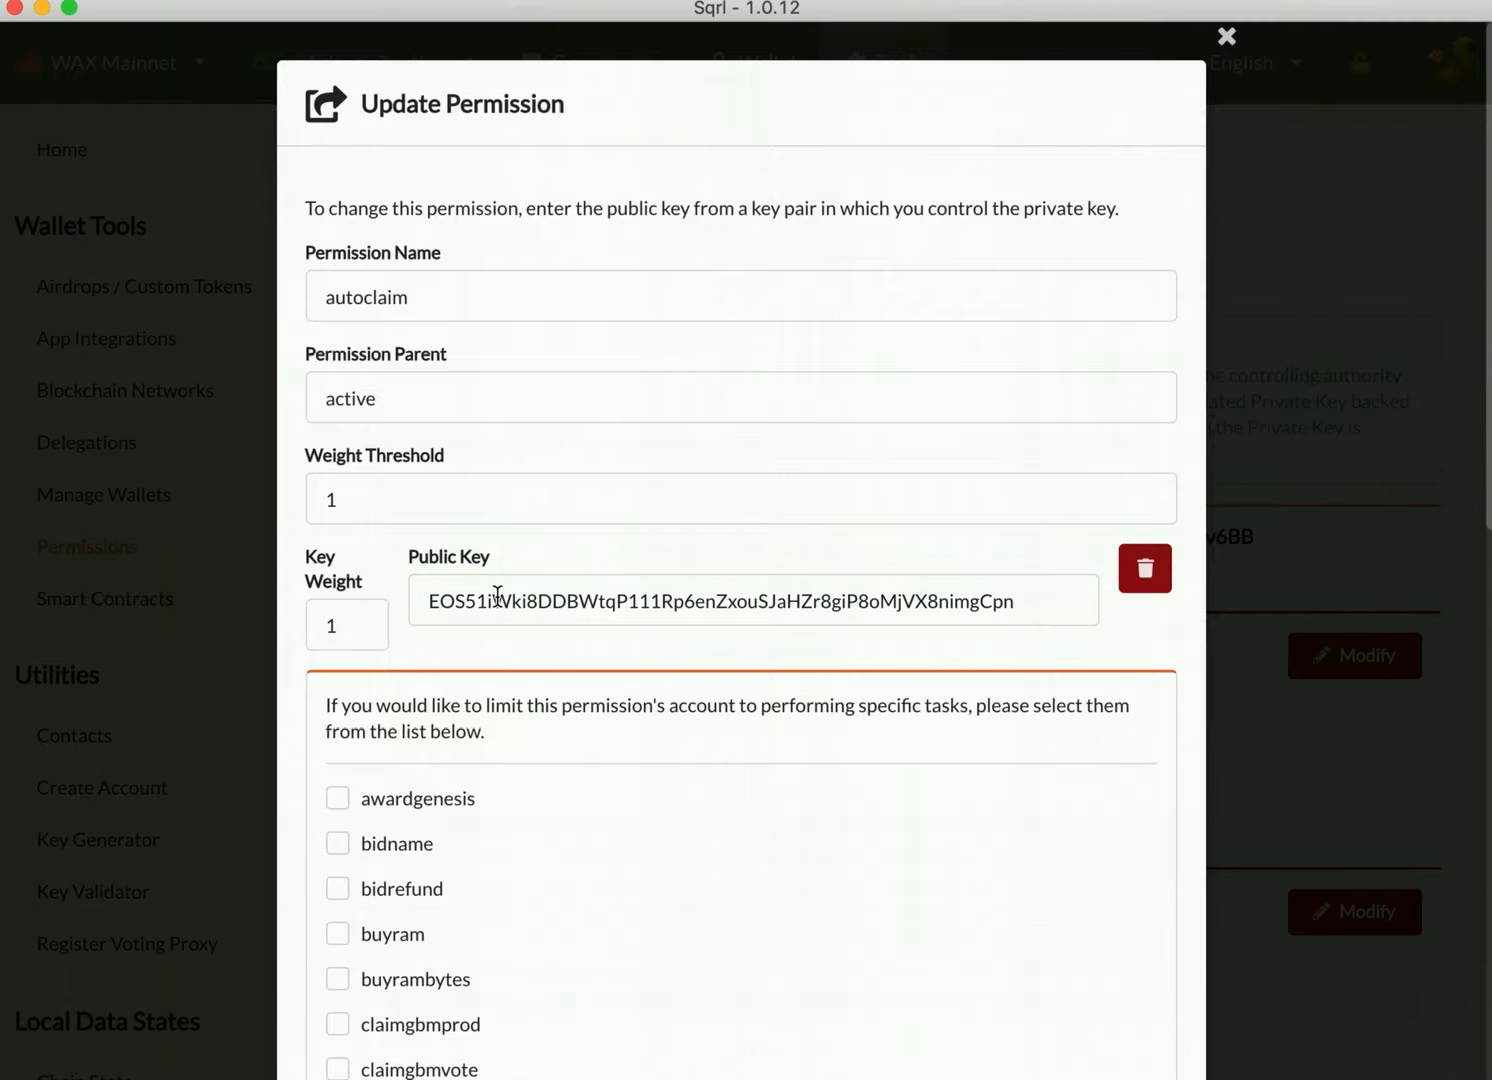
Step: Limit the autoclaim permission to buyram, buyrambytes, claimgbmvote, claimgenesis and voteproducer, submit the permission update and dismiss the transaction dialog
scroll(495, 598, down, 5)
scroll(497, 596, down, 2)
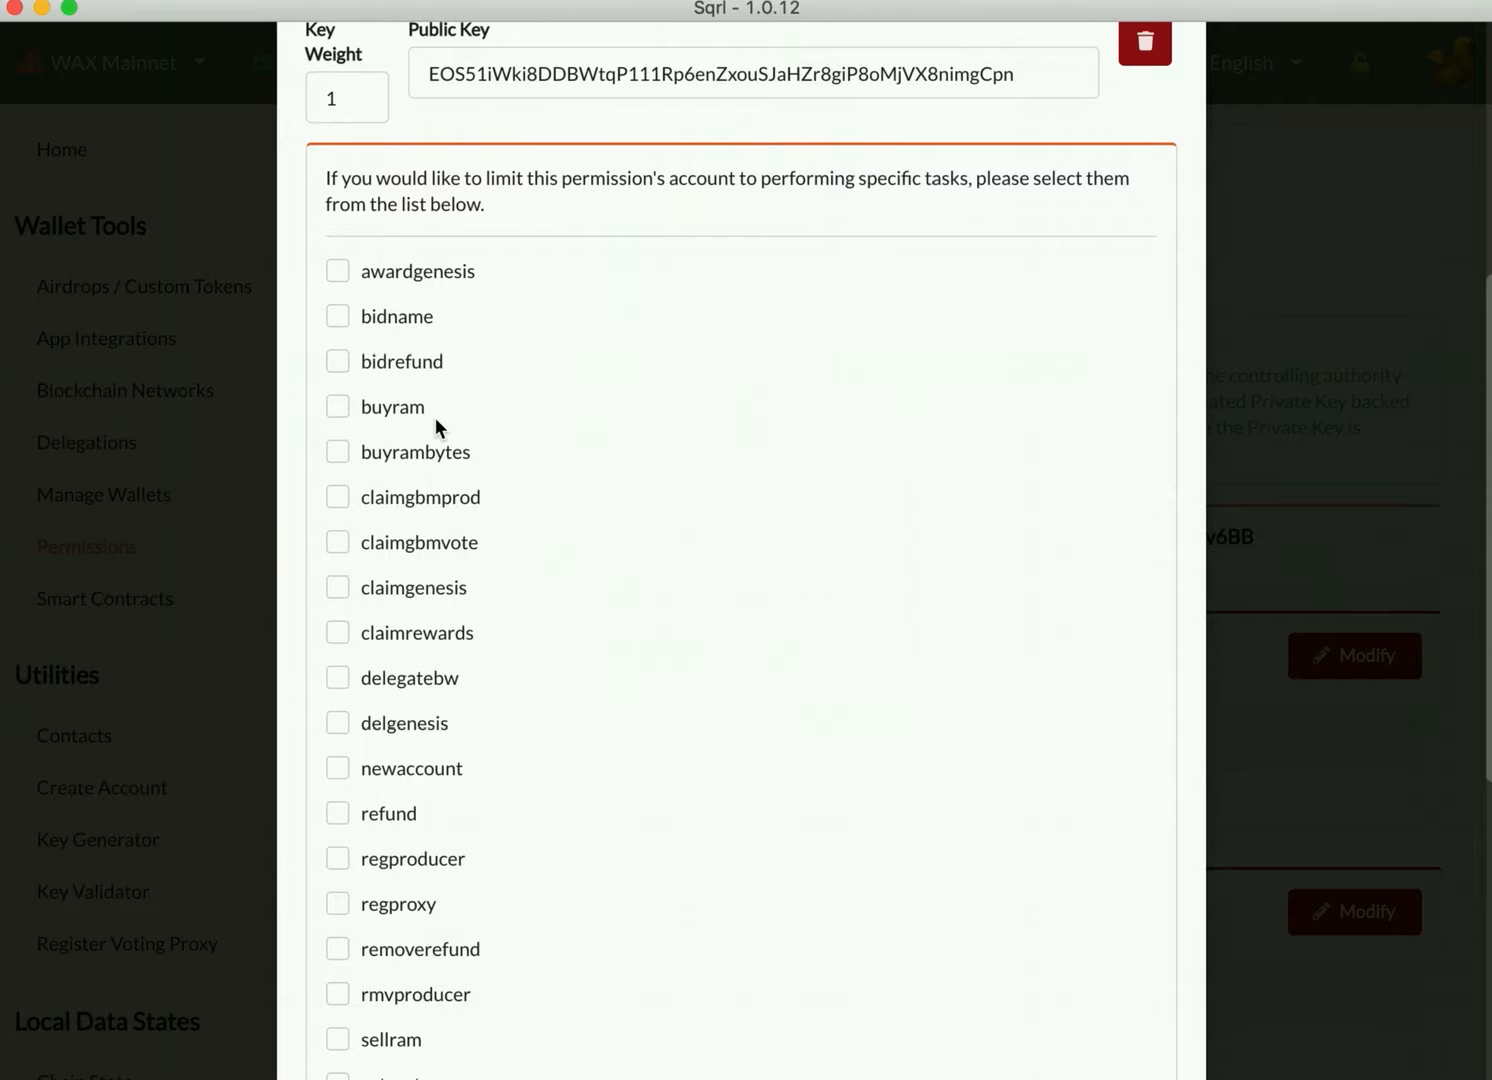
click(337, 406)
click(338, 456)
click(340, 545)
click(339, 592)
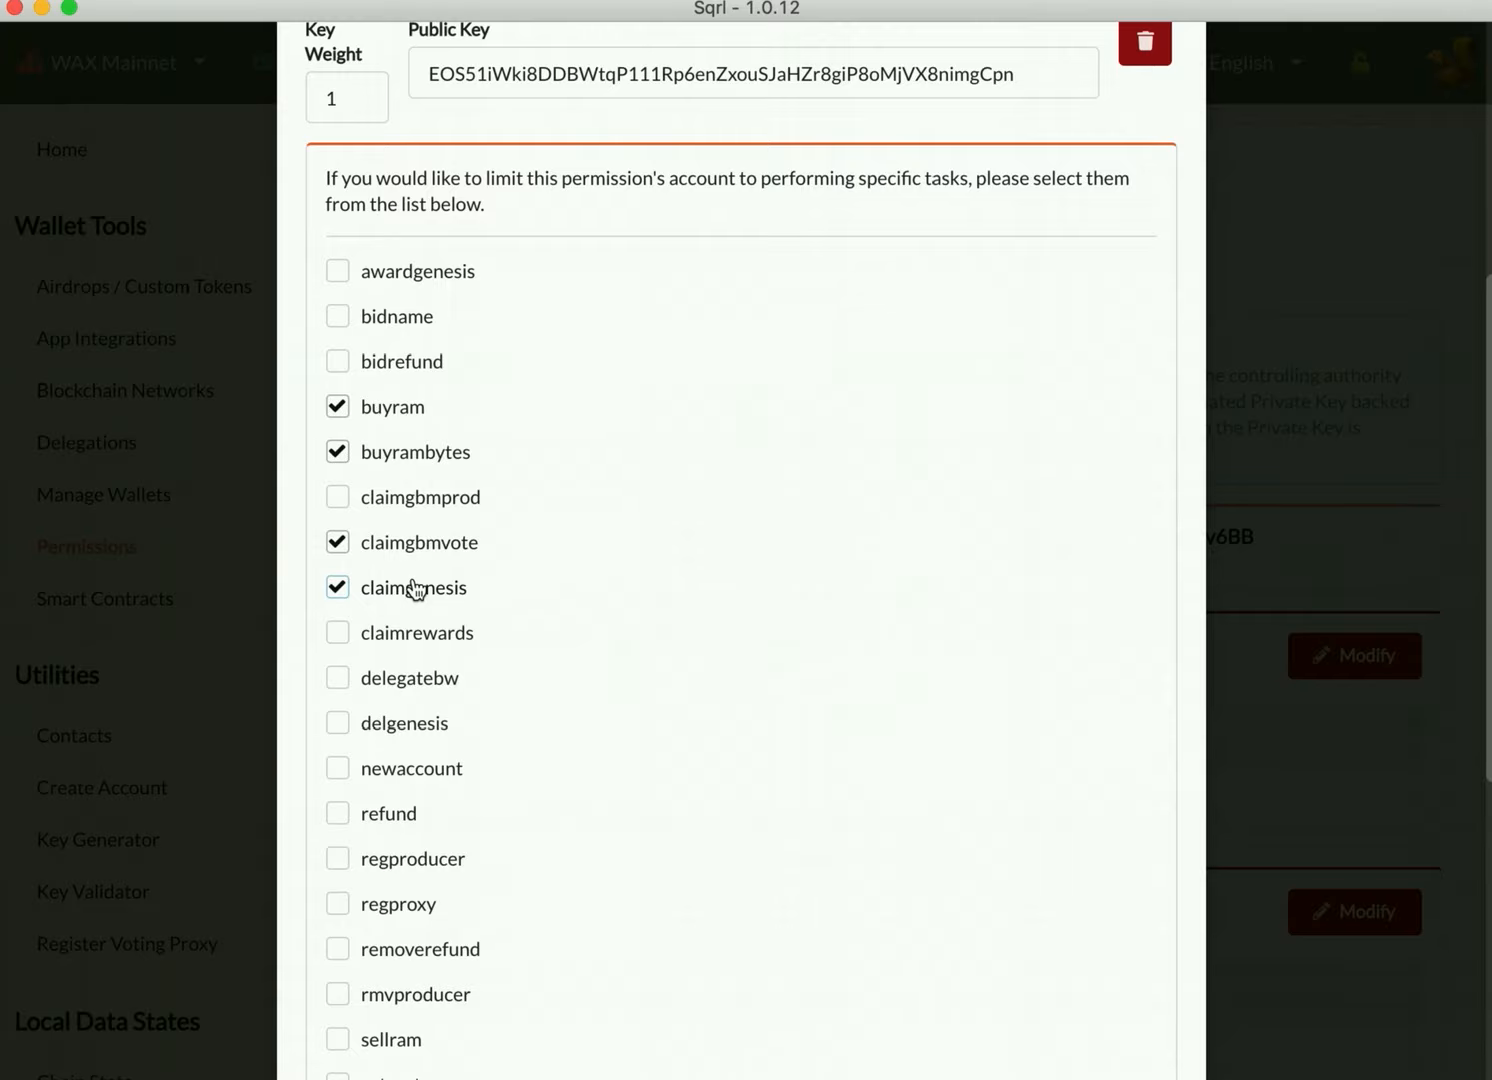
scroll(415, 590, down, 5)
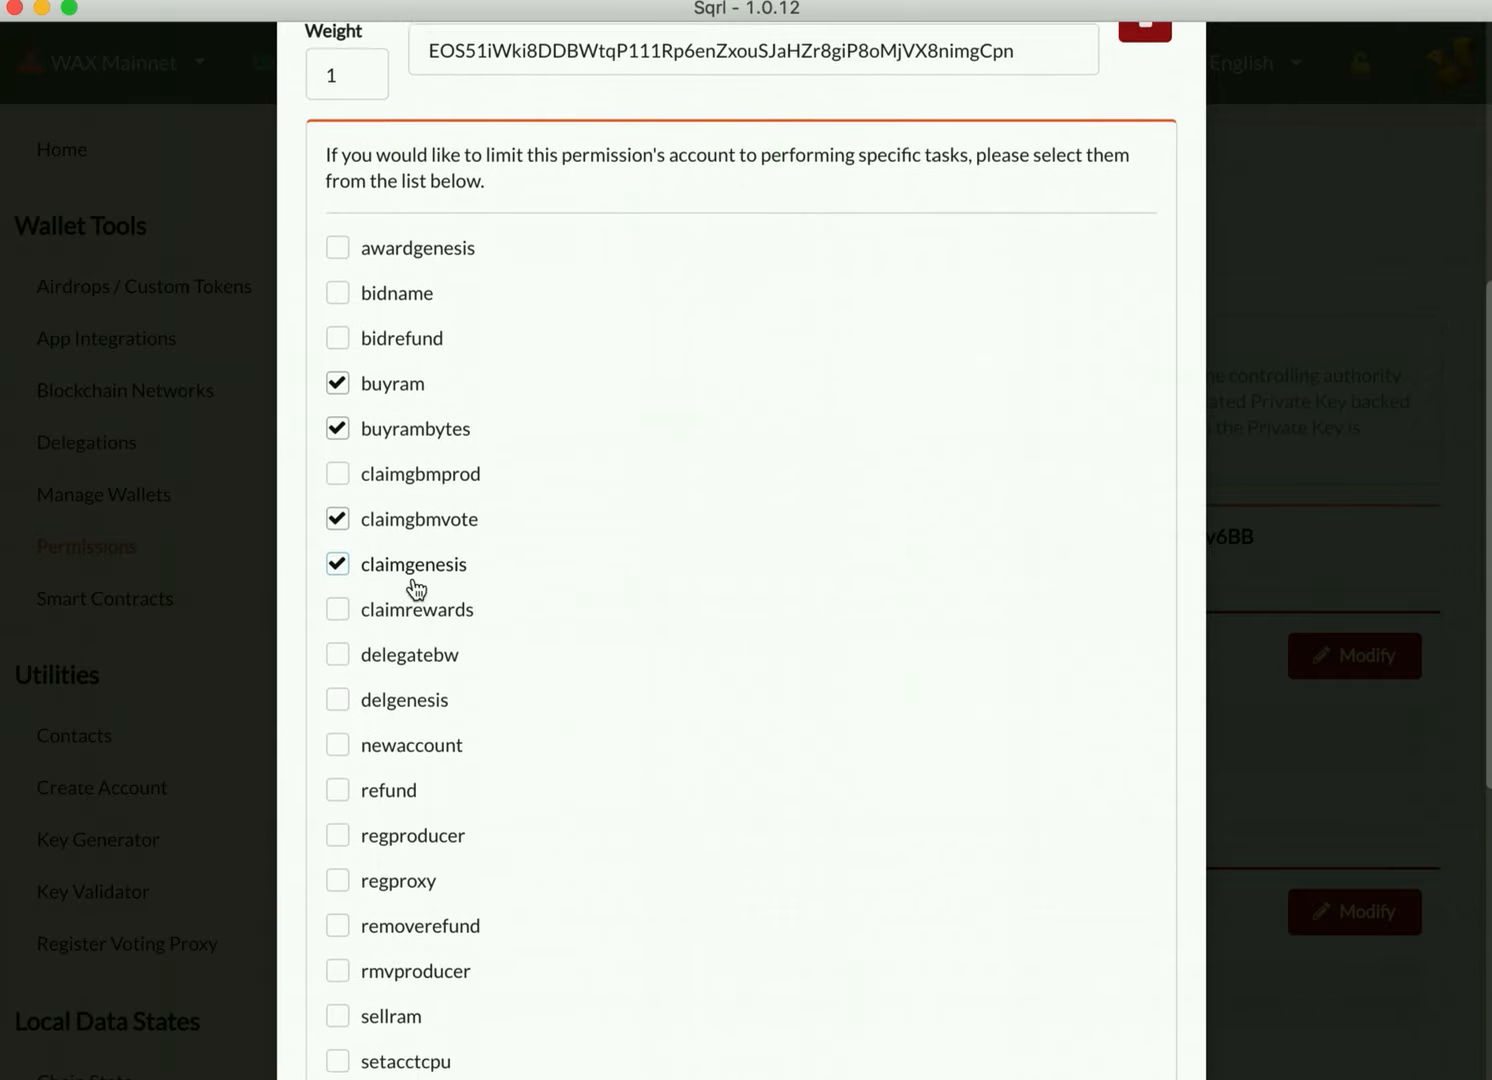
scroll(414, 580, down, 1)
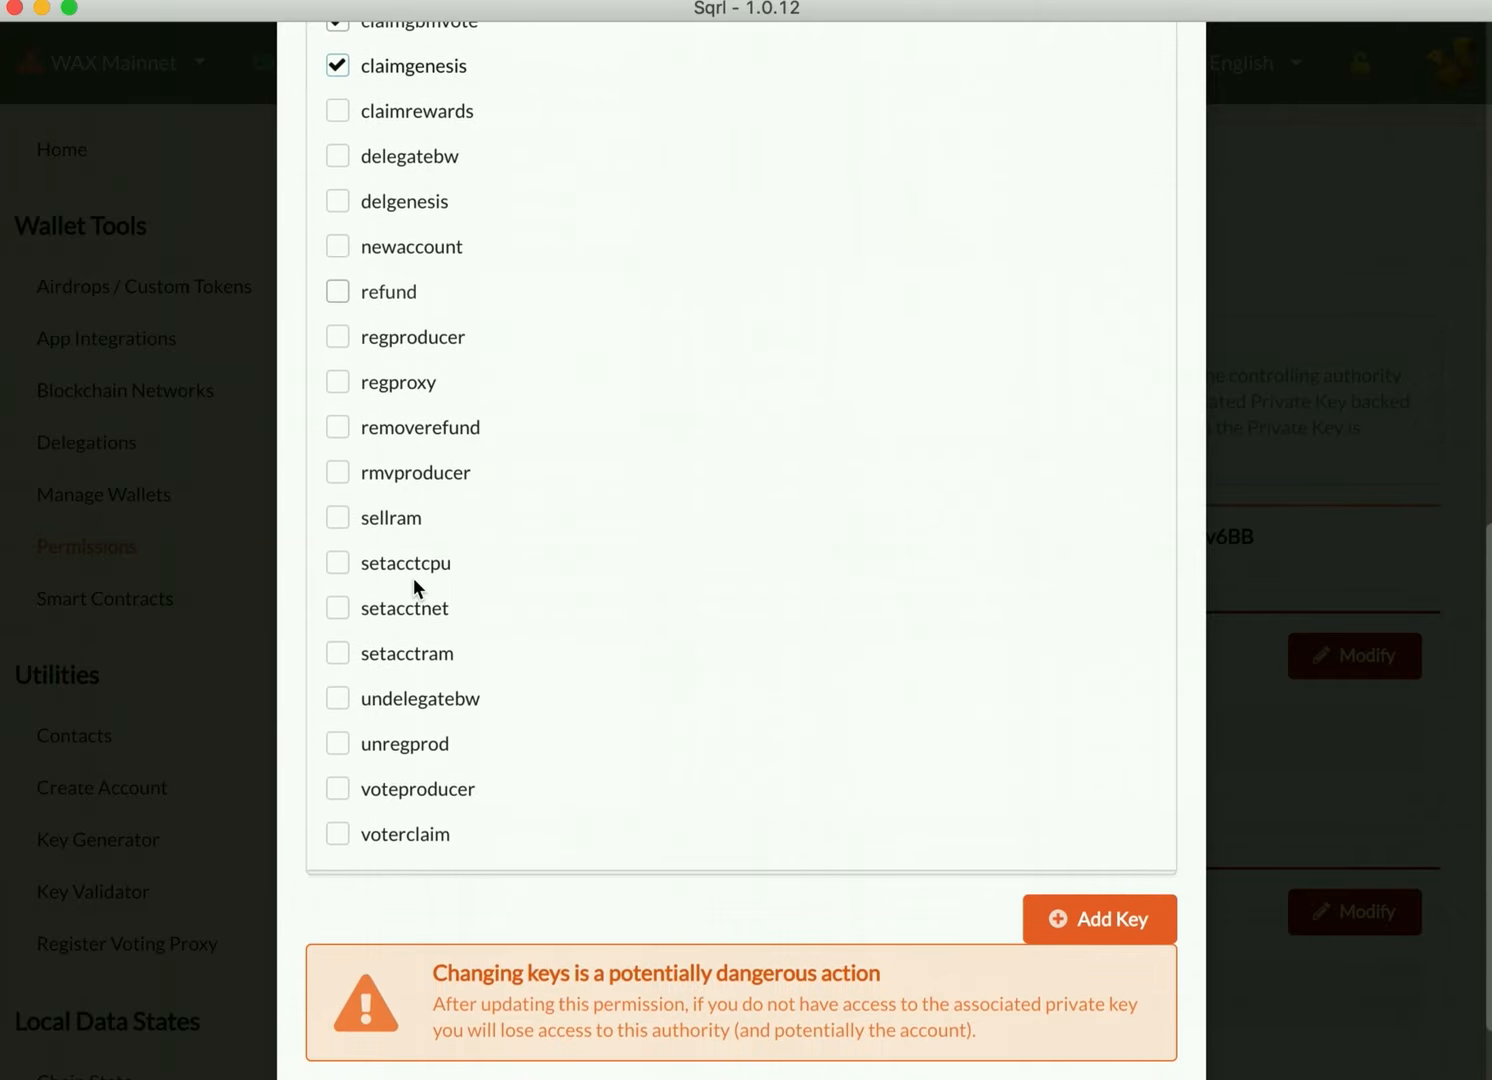
click(338, 789)
scroll(465, 797, down, 1)
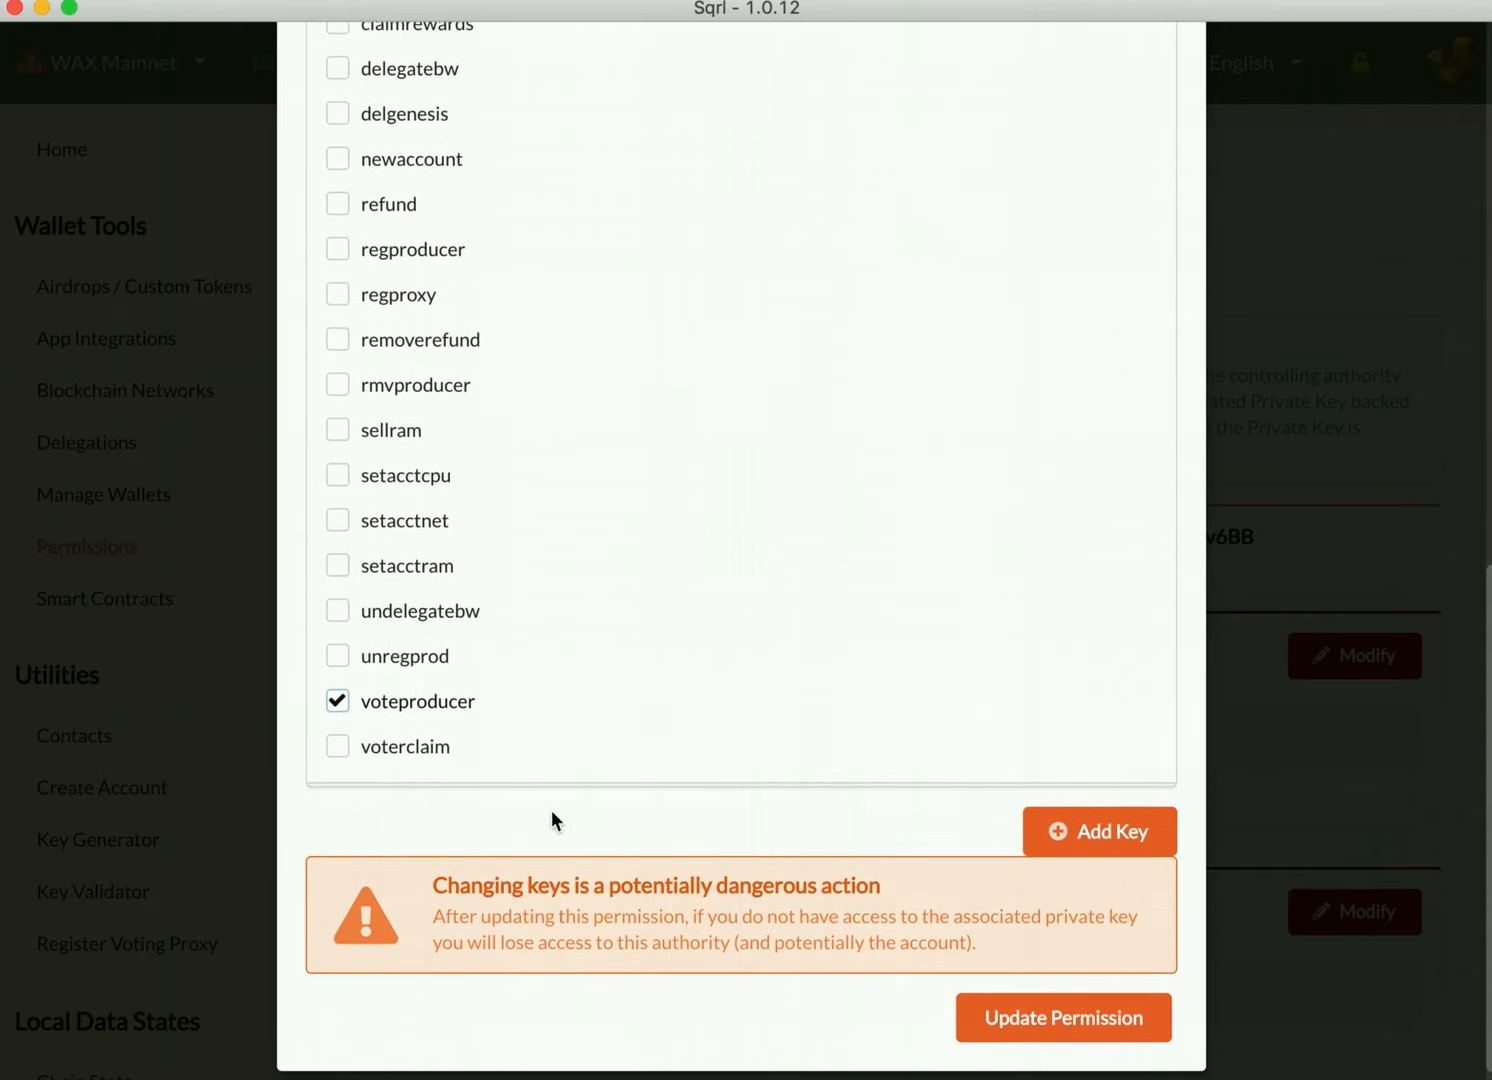
click(1072, 1028)
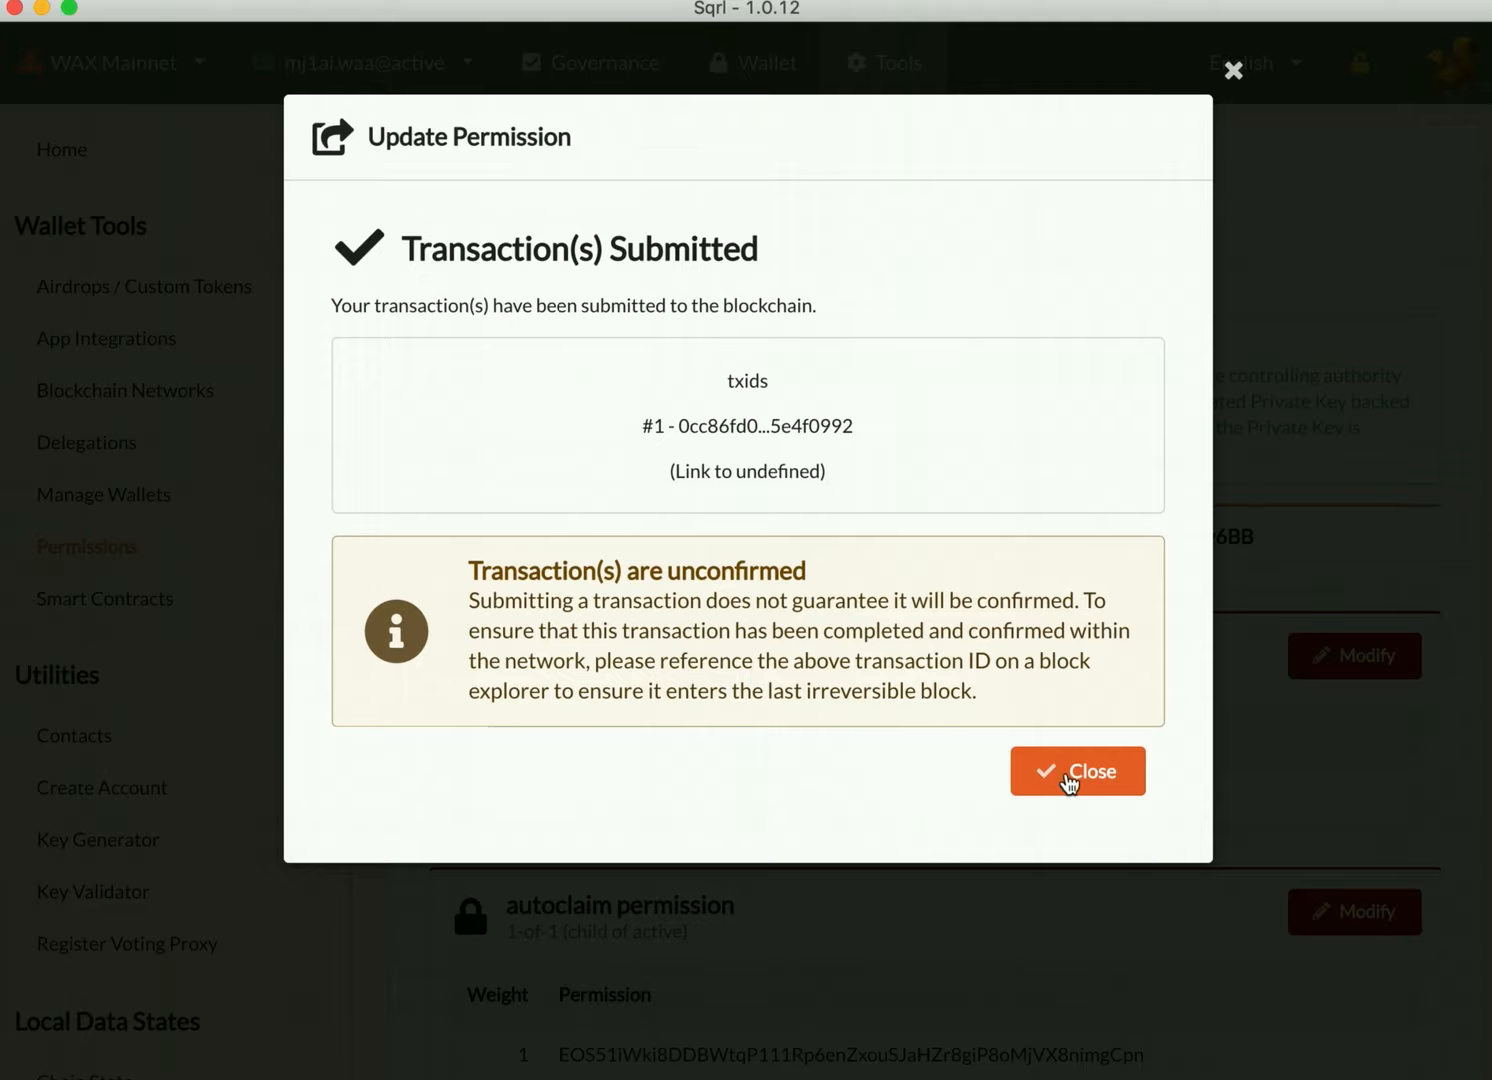
click(1066, 777)
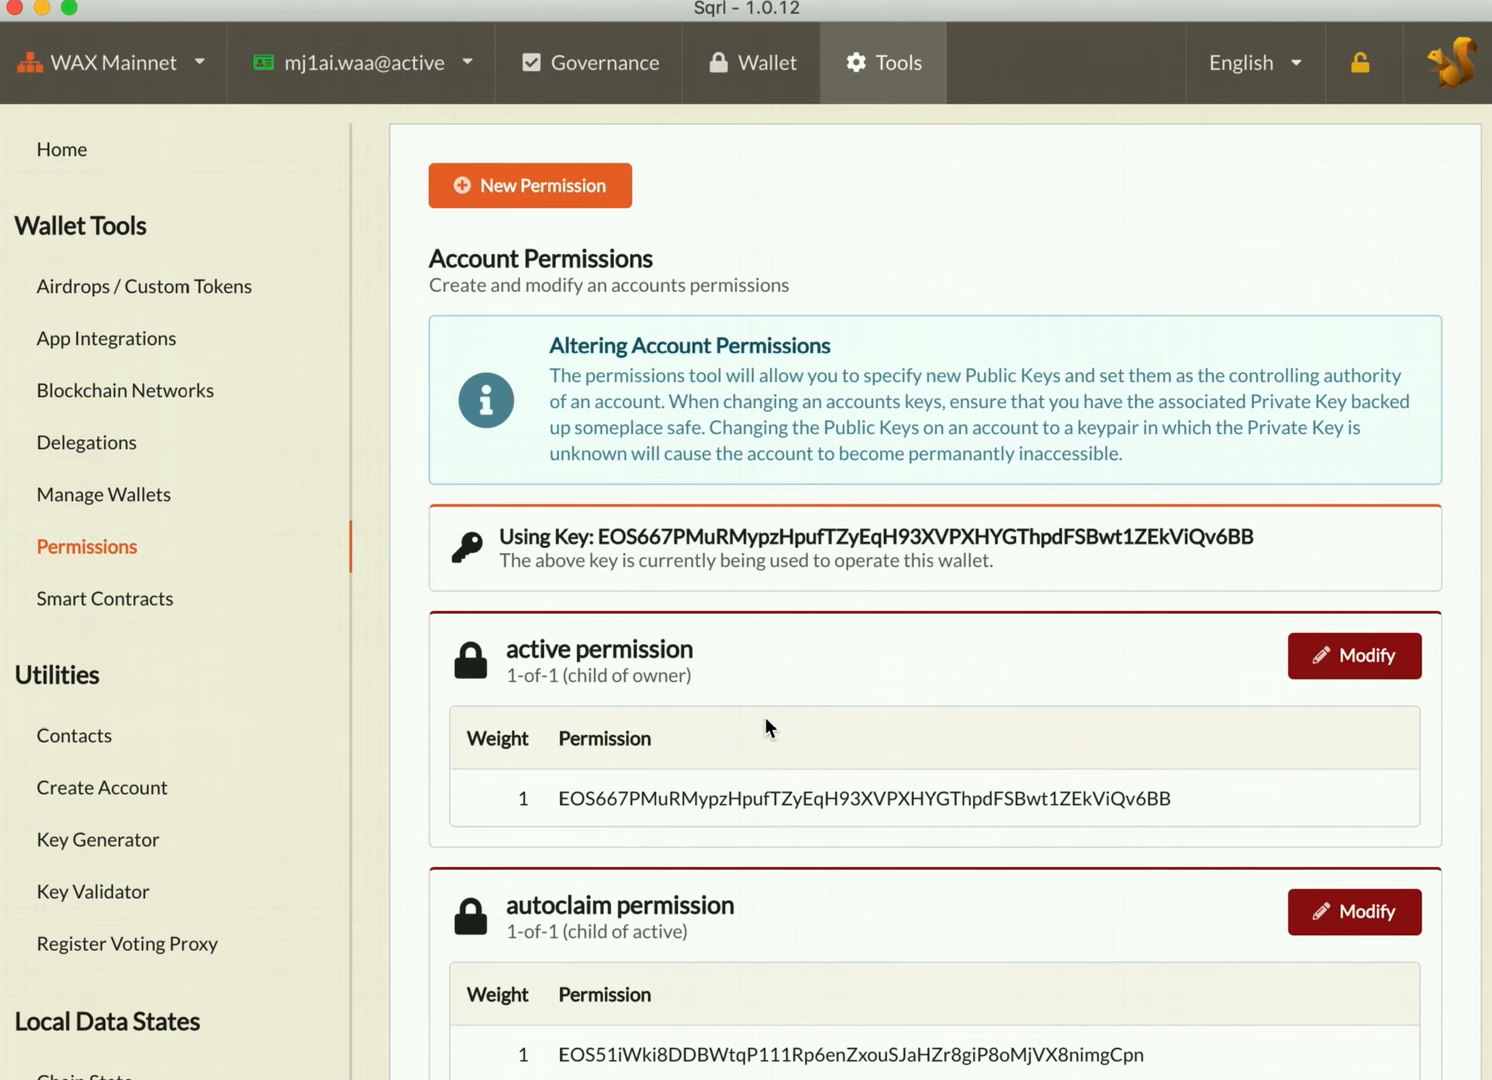
Step: Review the autoclaim permission among the account's listed permissions
scroll(763, 716, down, 3)
click(507, 745)
drag(509, 747, 727, 751)
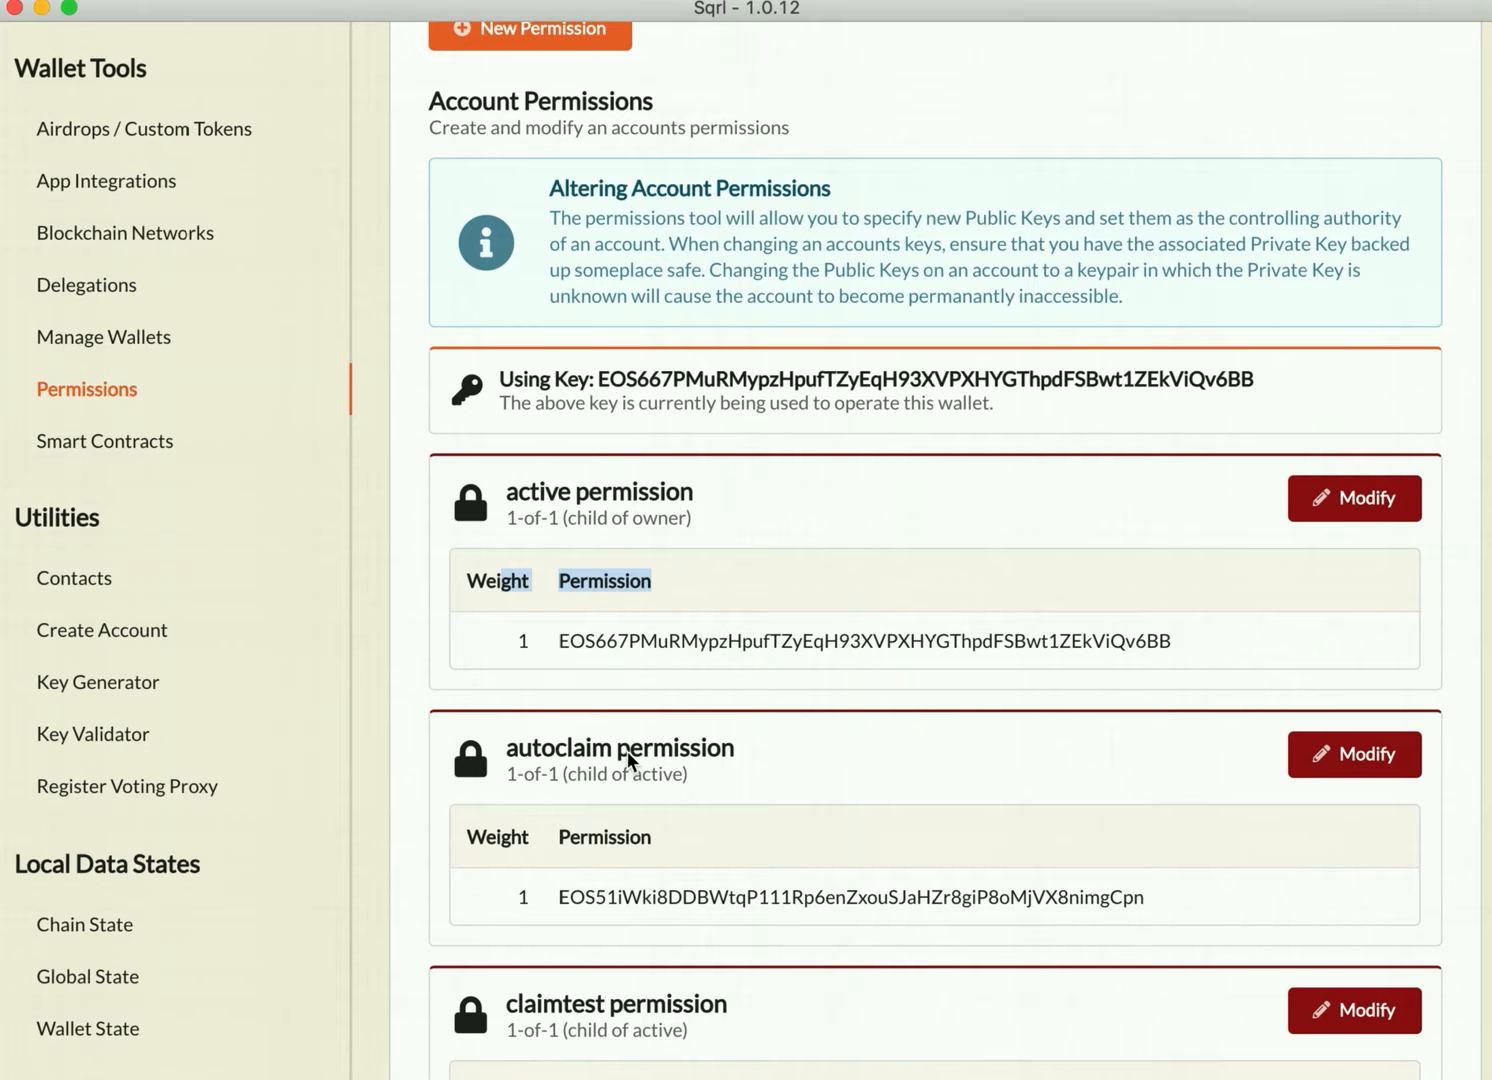
scroll(627, 751, down, 5)
scroll(627, 751, up, 6)
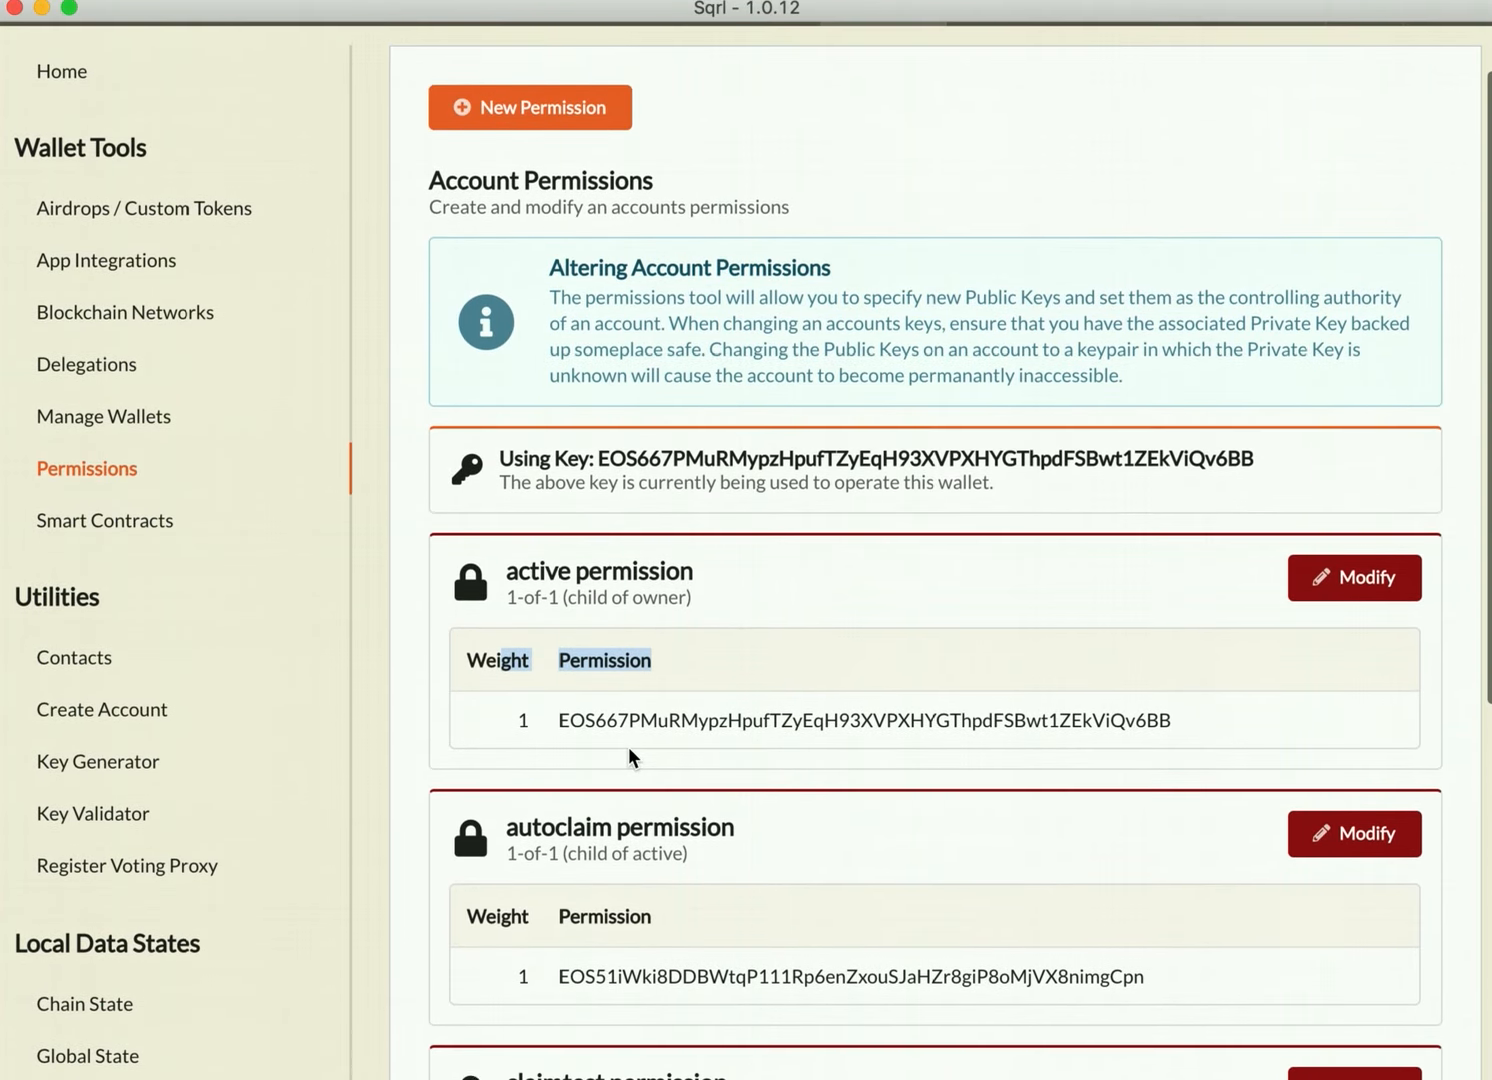
scroll(628, 746, up, 2)
scroll(628, 746, up, 2)
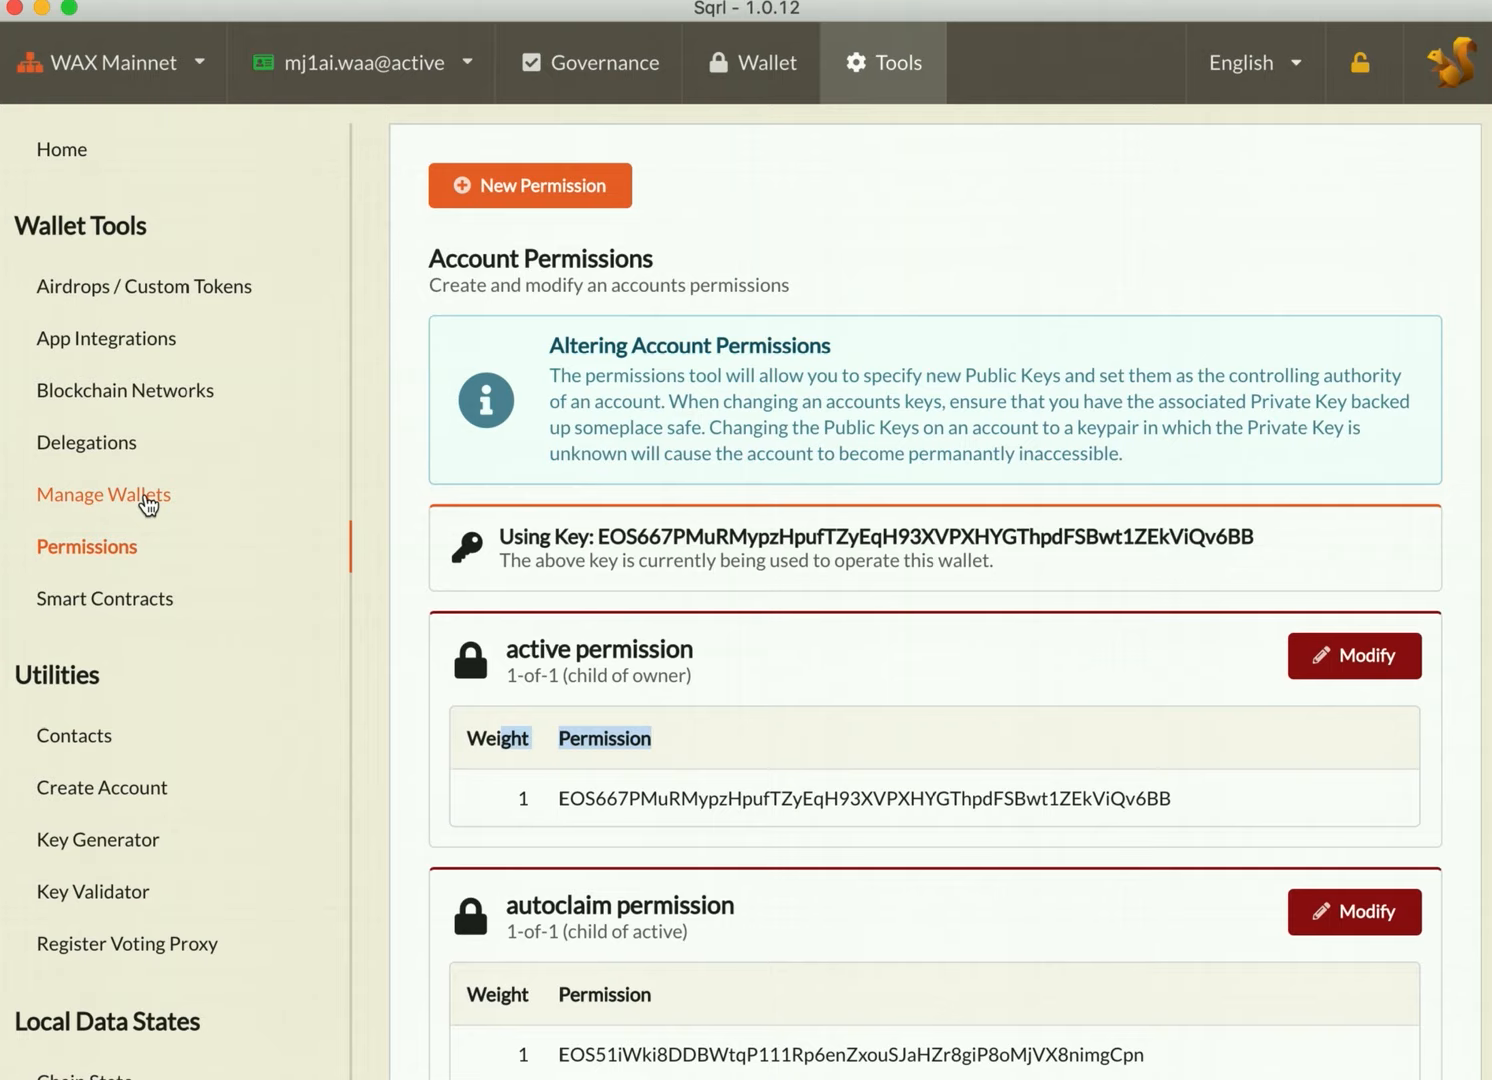
Step: Start a hot wallet account import from Manage Wallets with the generated private key, selecting the autoclaim account
click(147, 500)
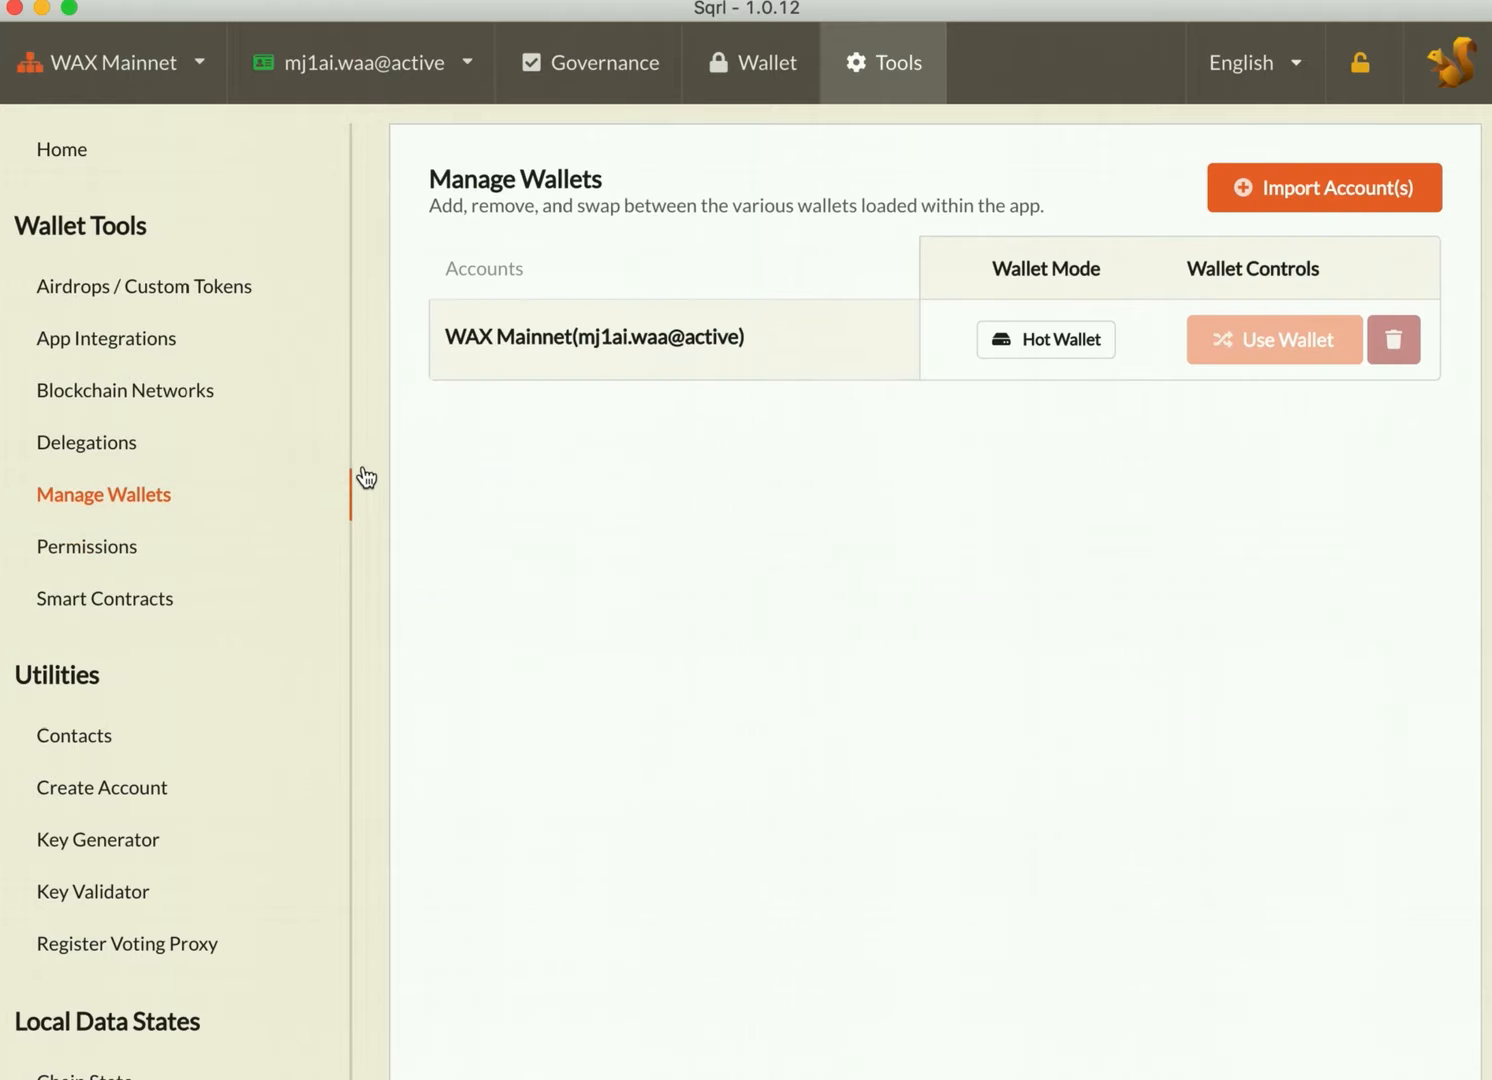
click(1314, 197)
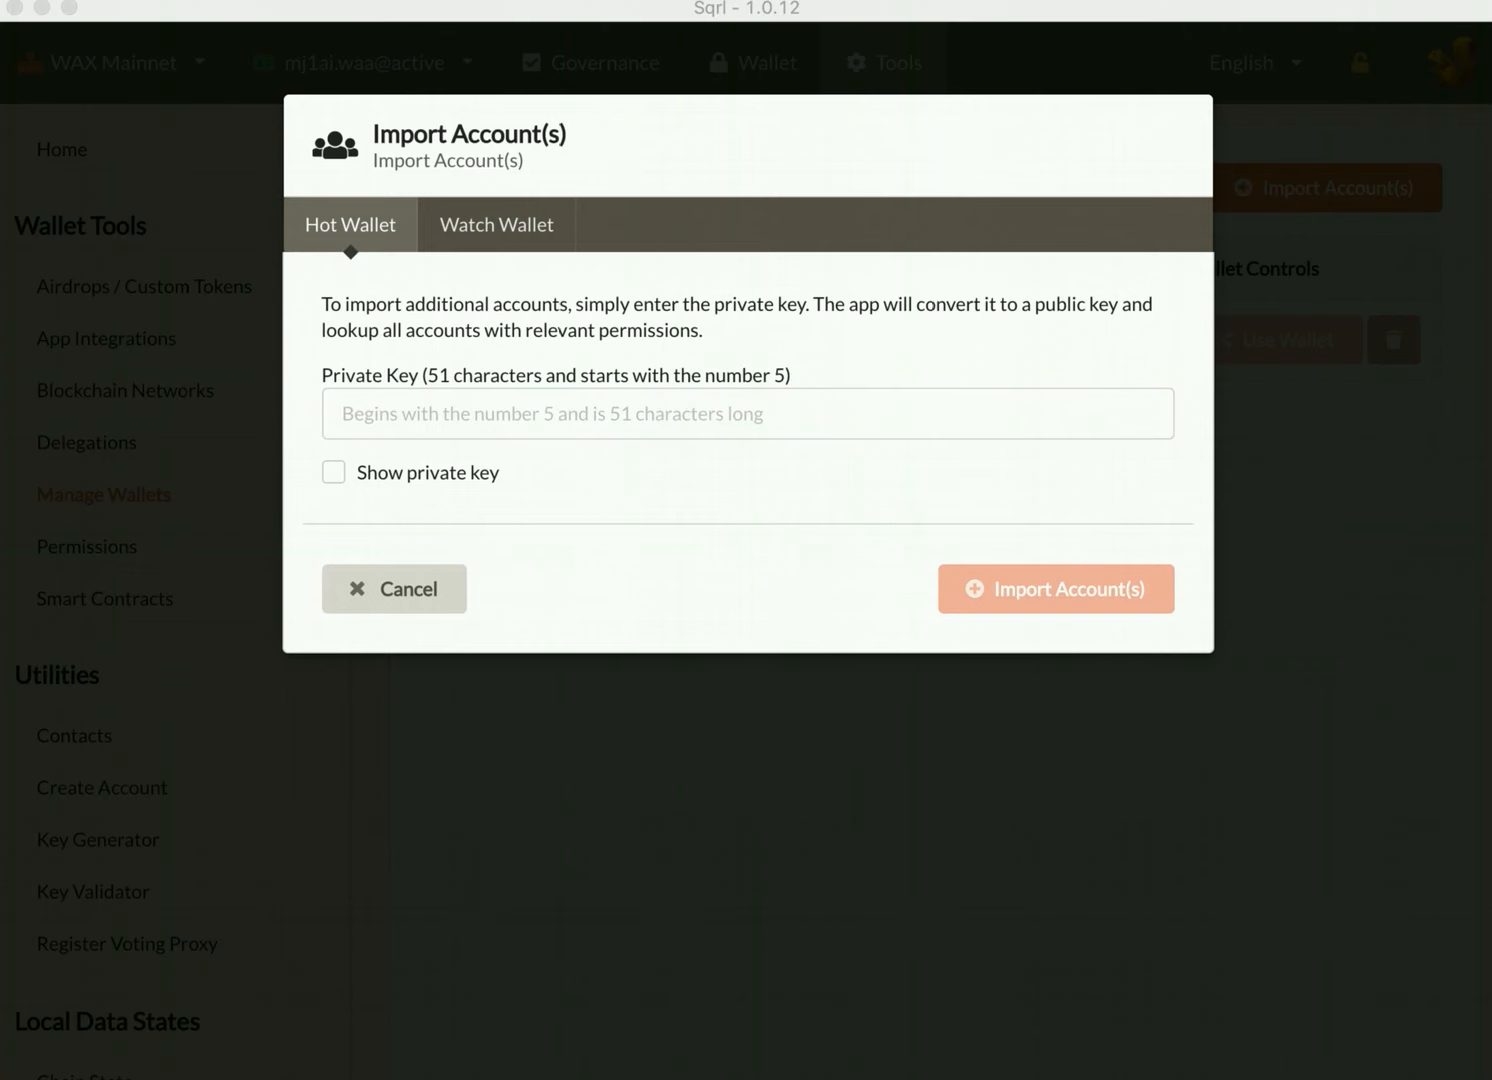
click(595, 410)
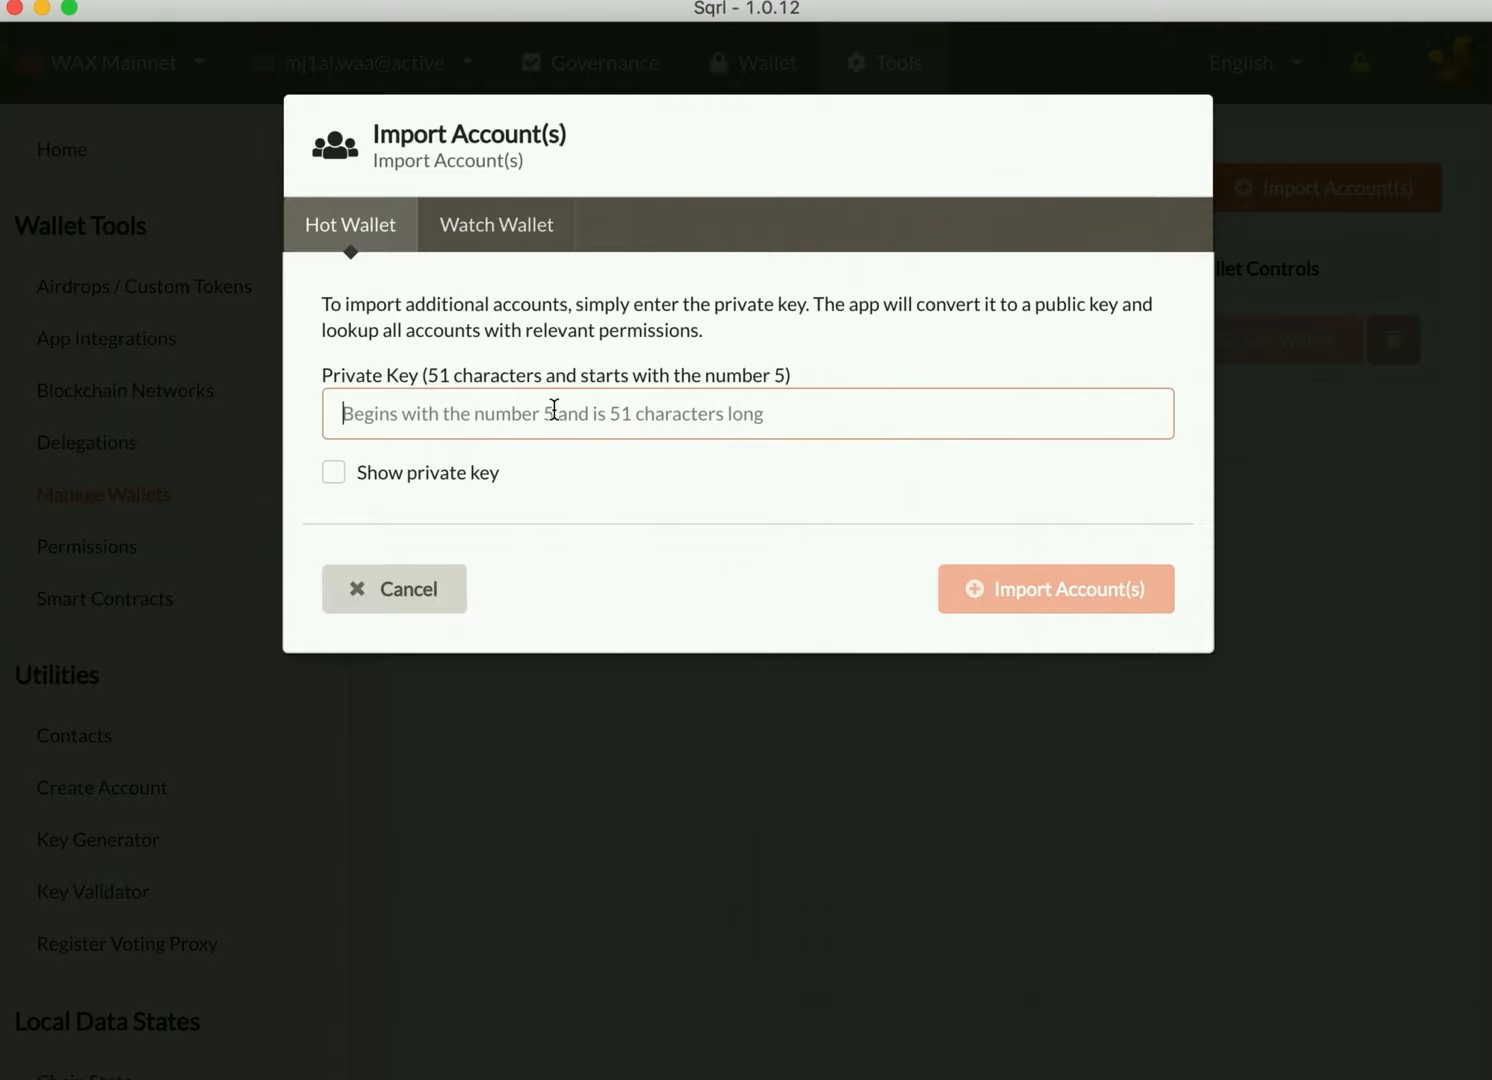
key(super+v)
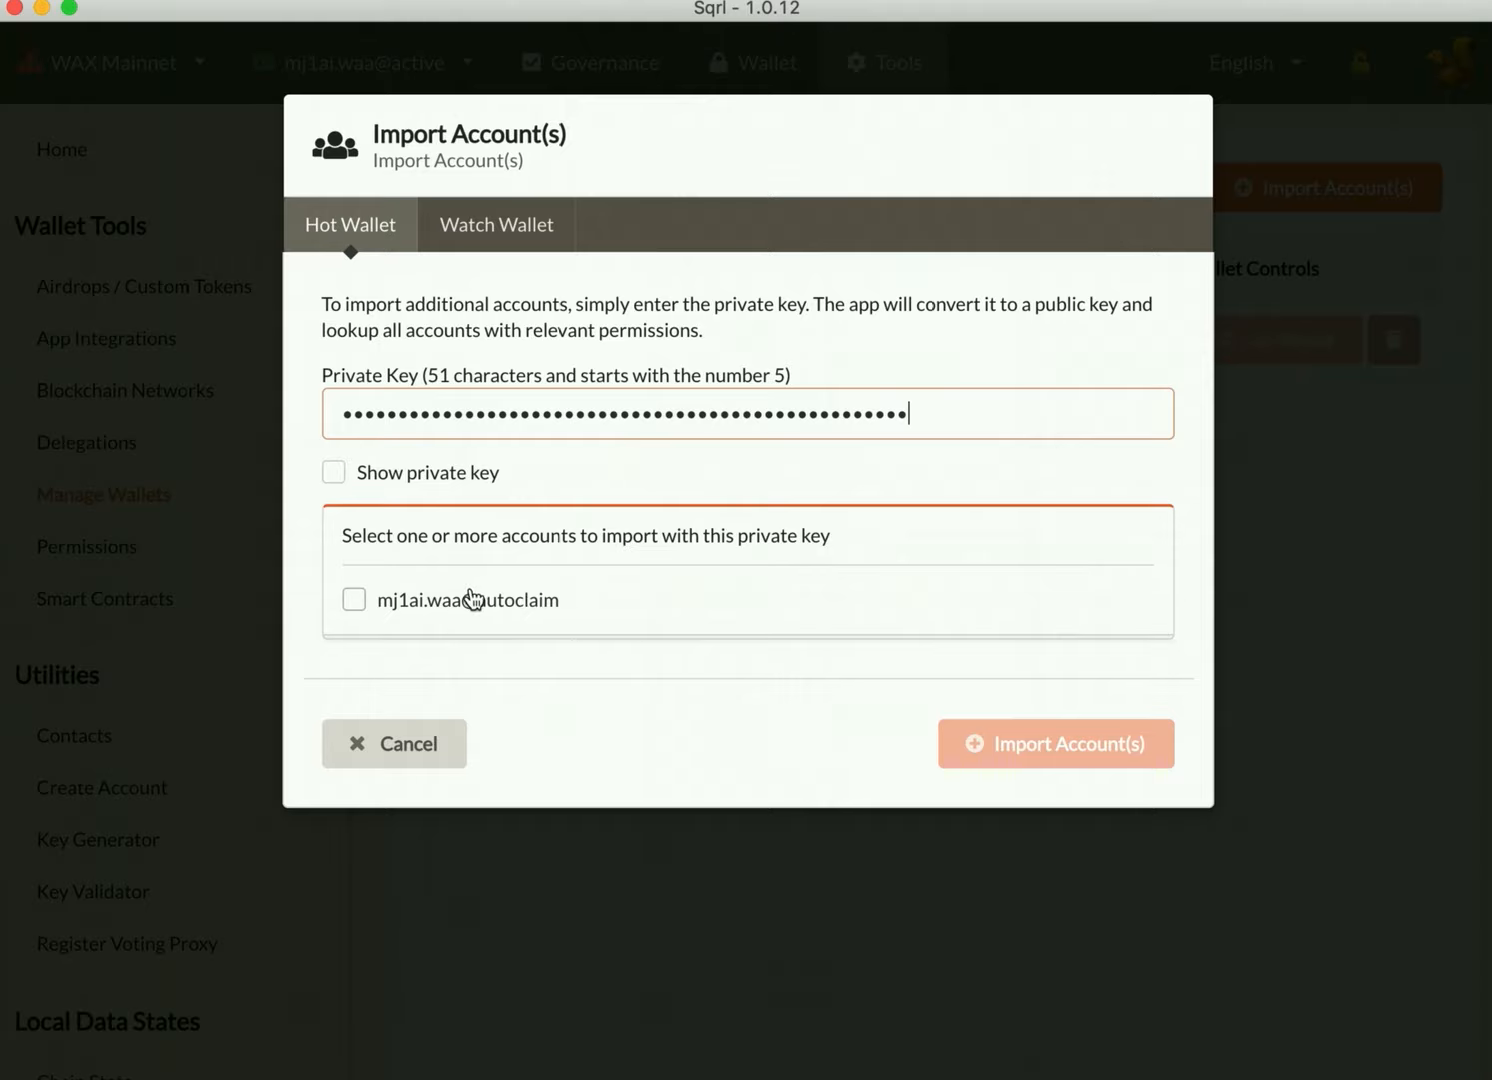
click(355, 602)
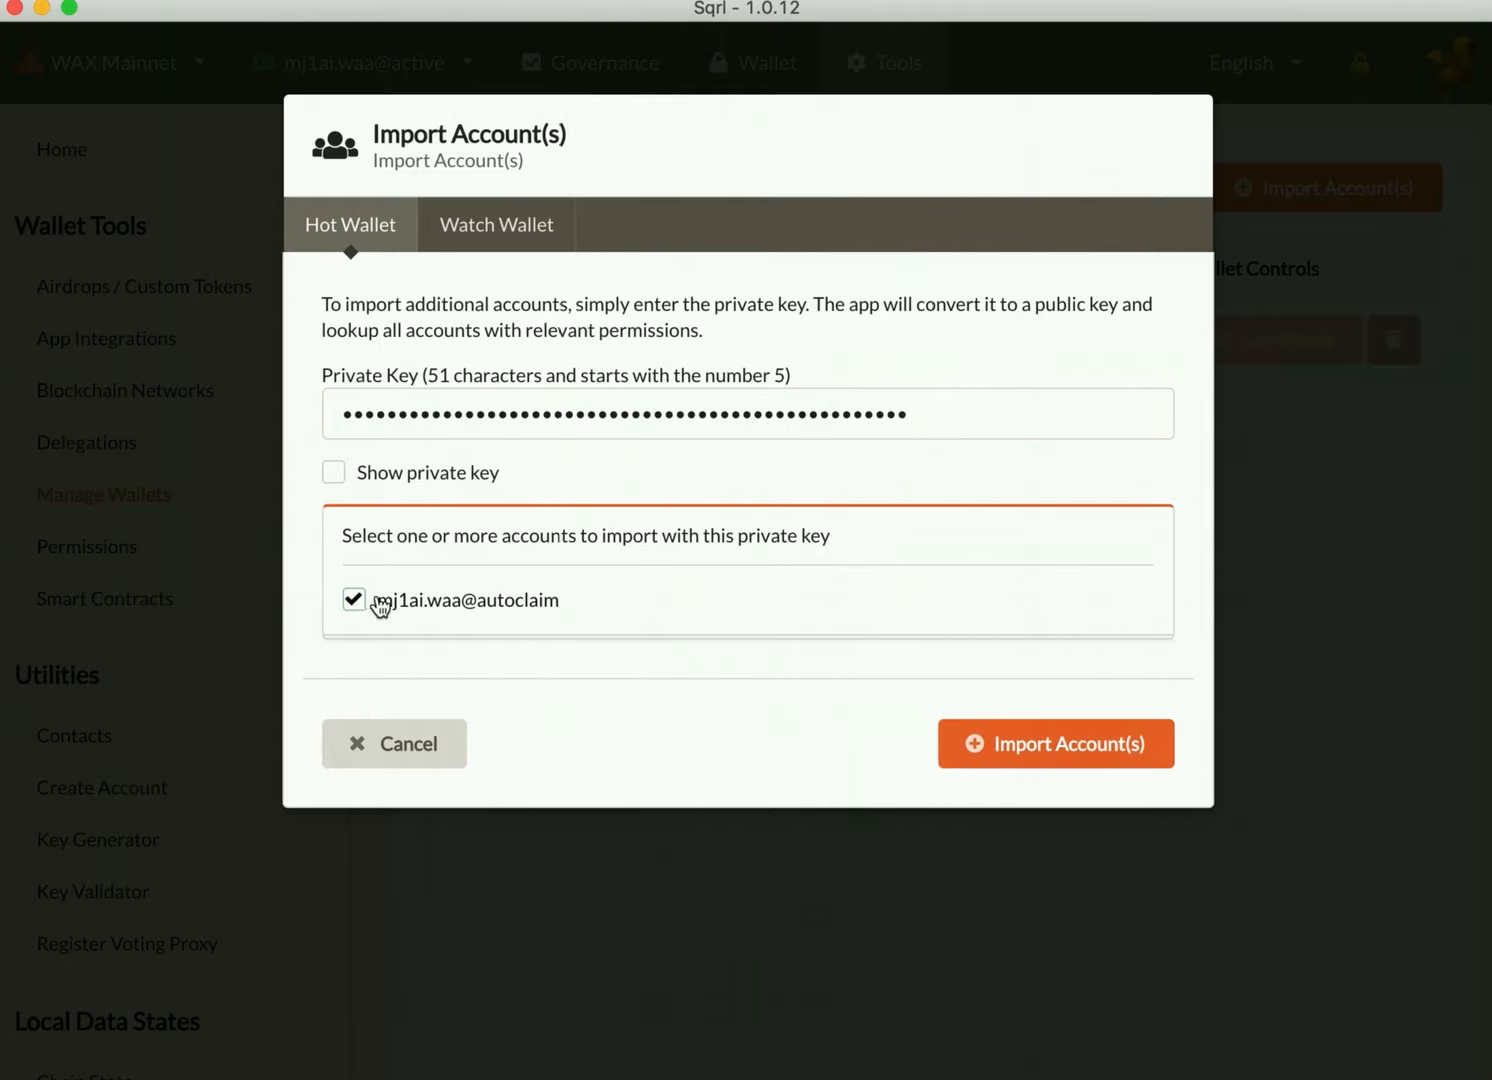
Step: Import the selected autoclaim account, authorizing the action with the local wallet password
click(1055, 745)
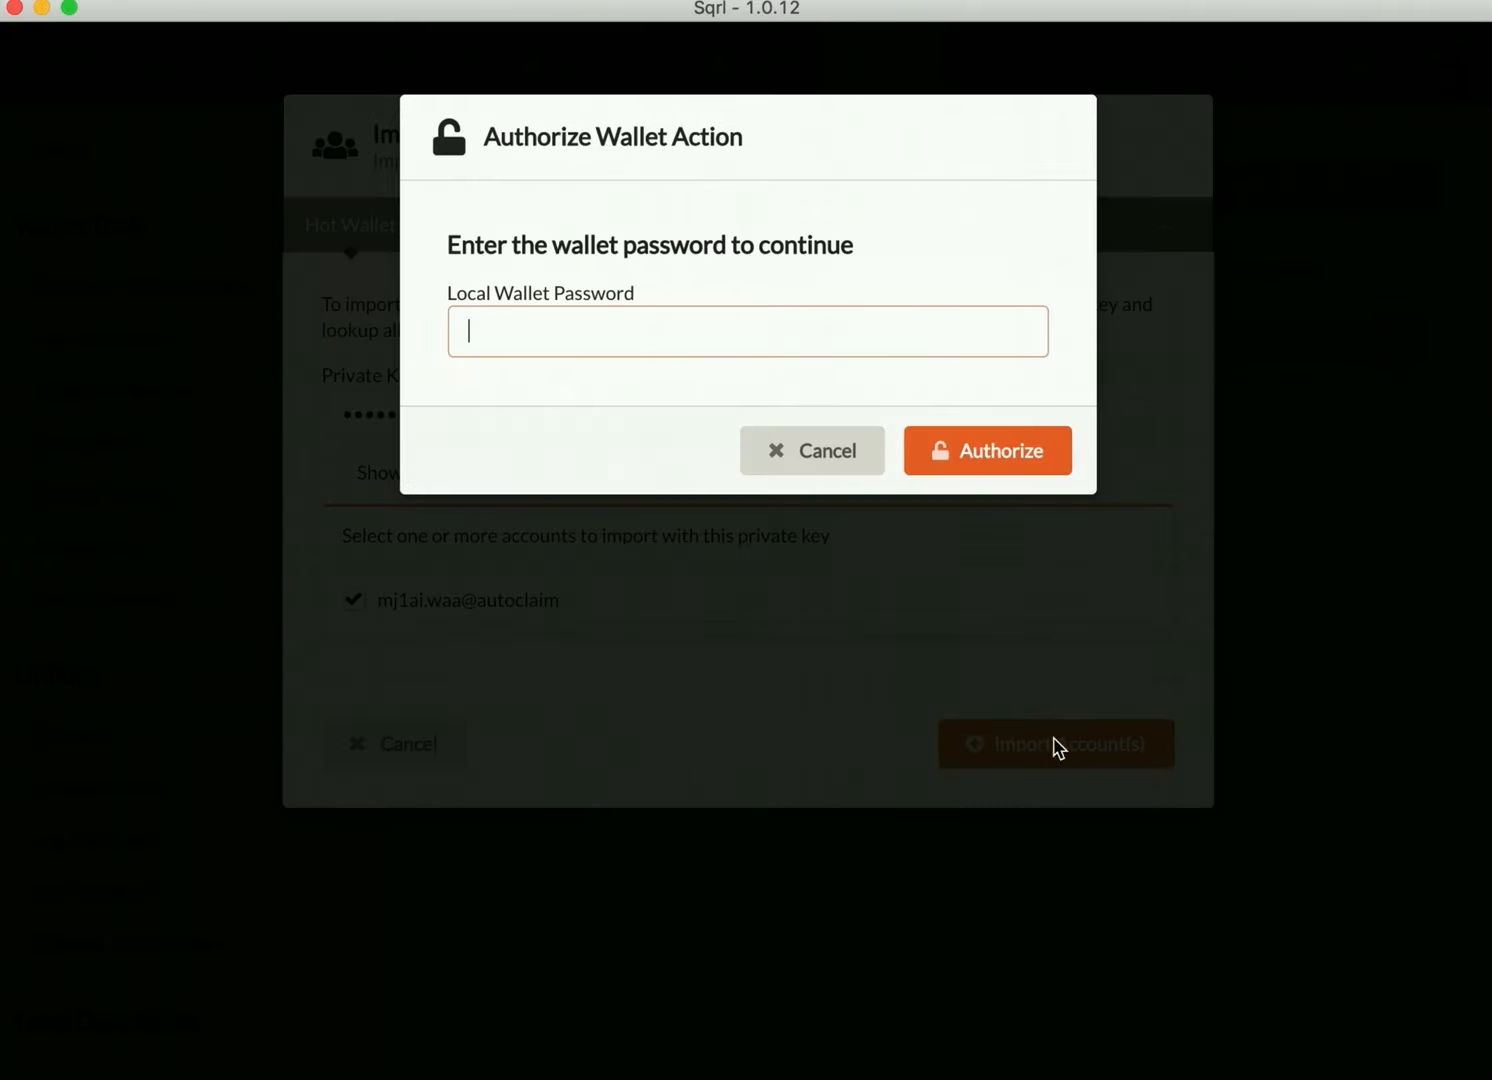
key(Return)
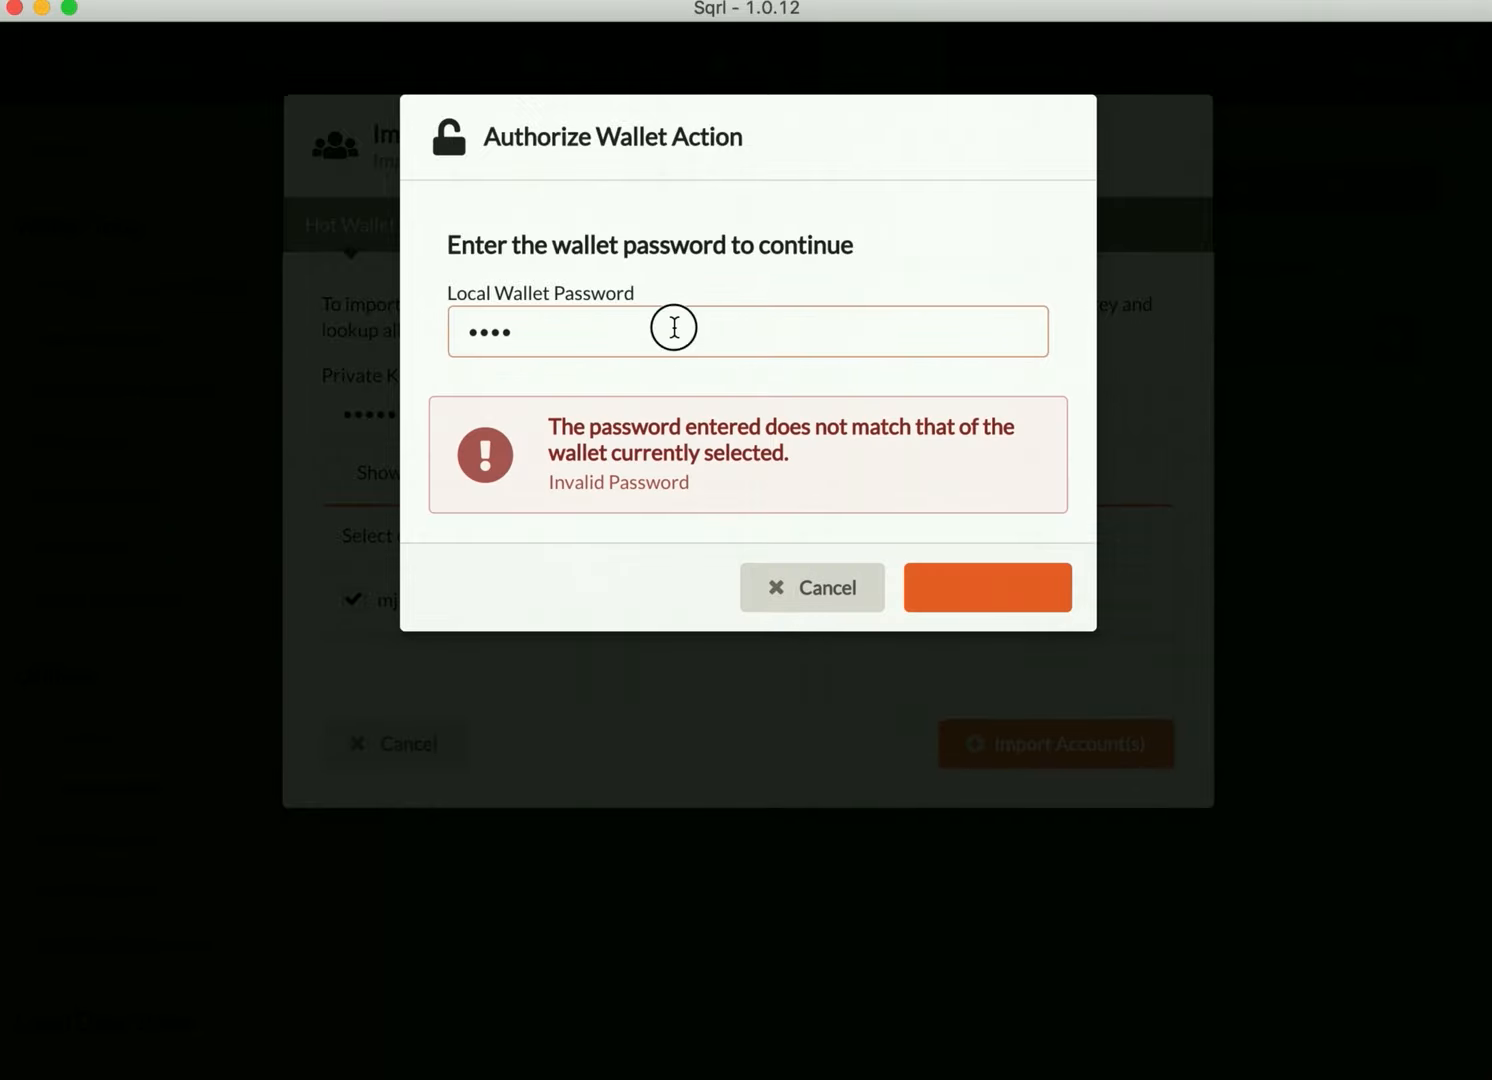
click(673, 327)
text(aaa)
key(Return)
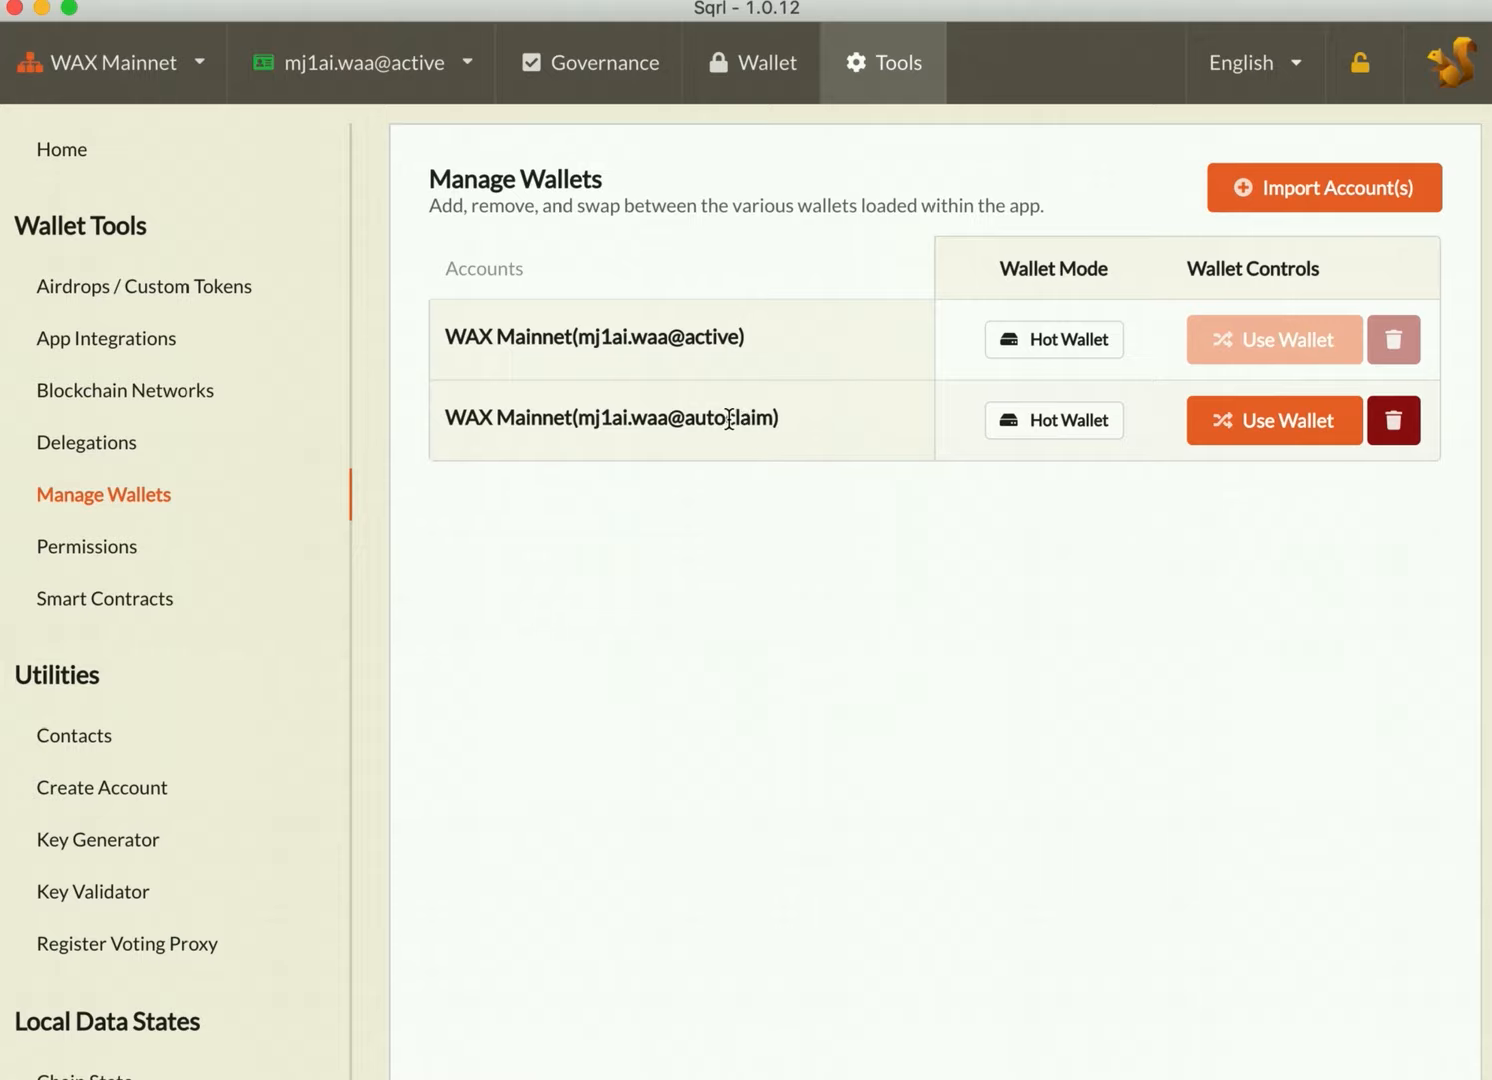
Step: Switch to the autoclaim wallet, authorizing with the local wallet password, and lock the wallet
click(1269, 435)
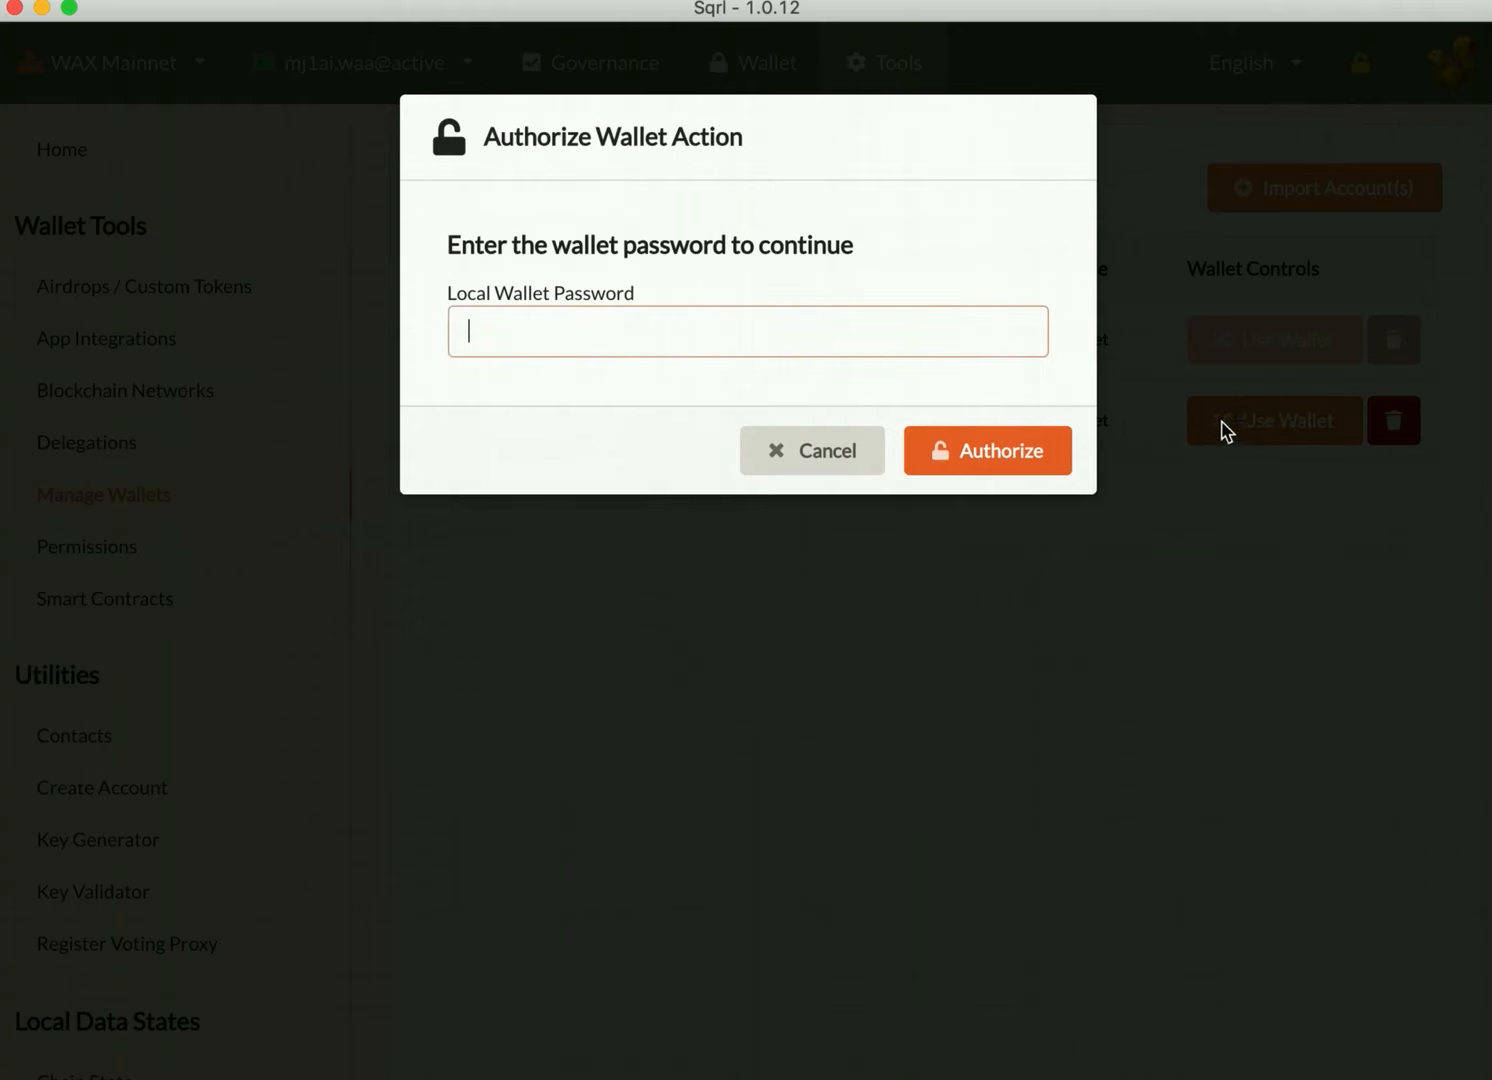
text(•••••••)
key(Return)
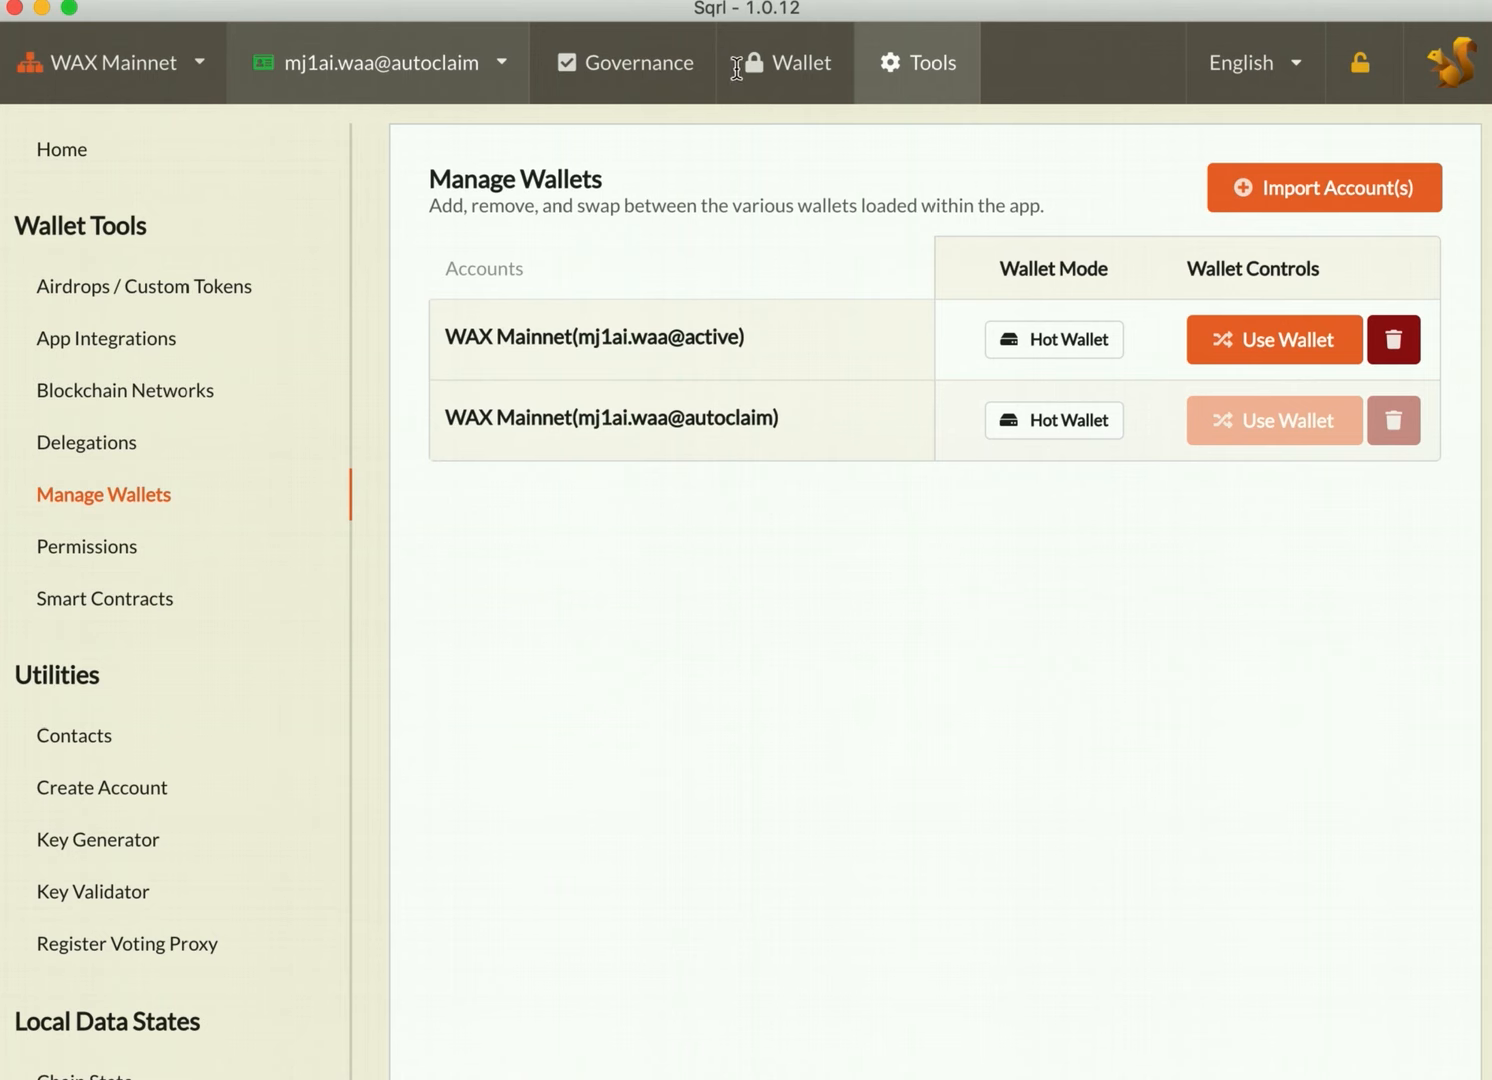
click(800, 76)
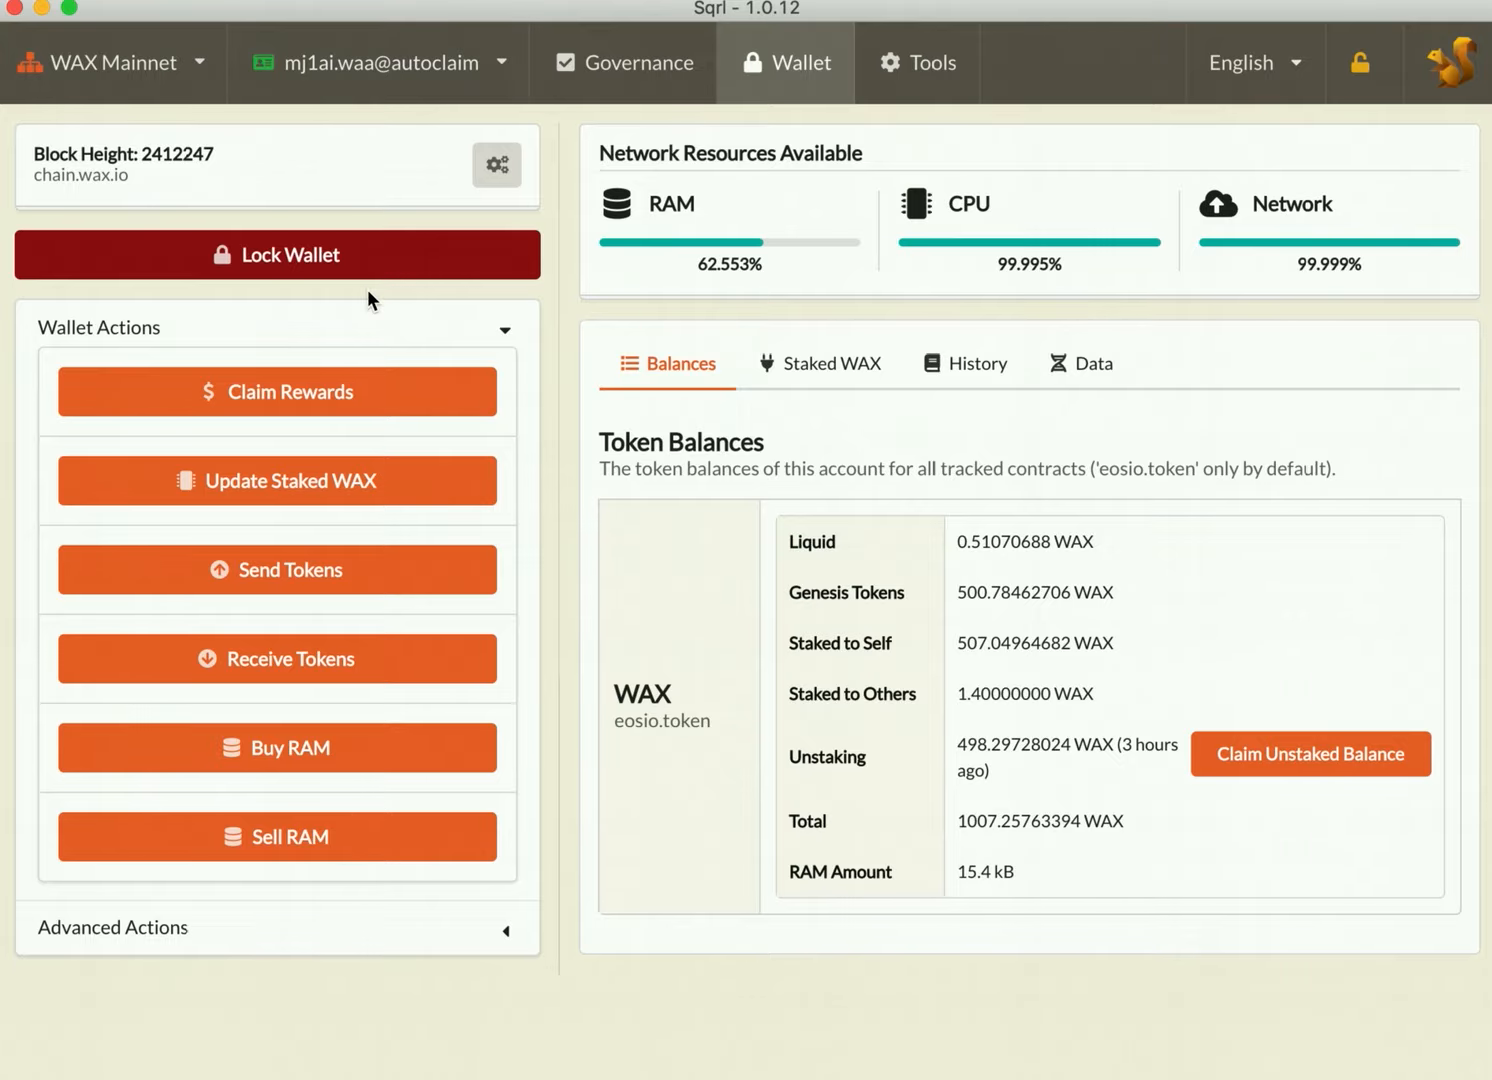
click(300, 258)
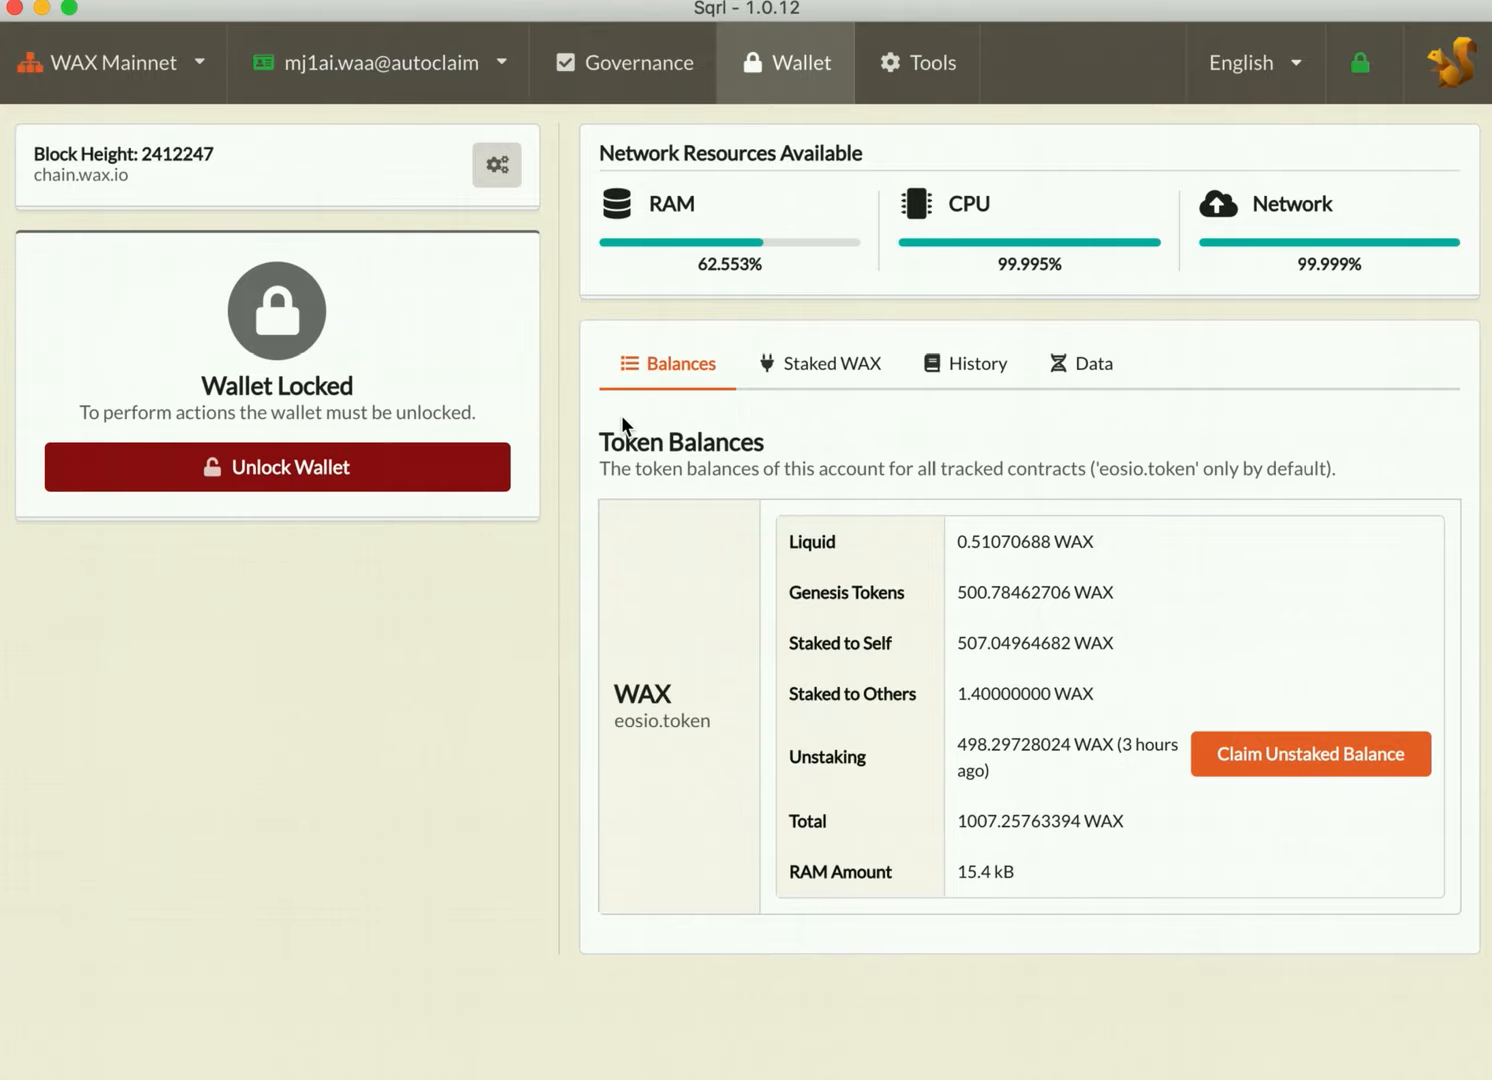